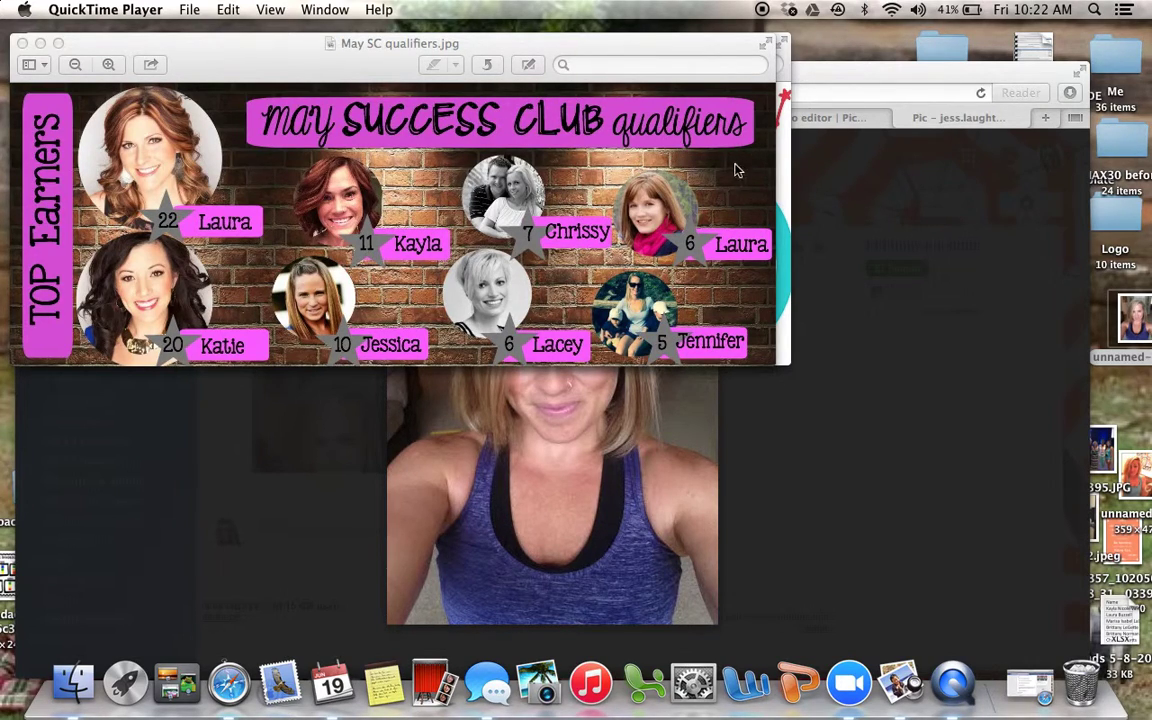
Close the April team call banner and May SC qualifiers Preview windows to reveal PicMonkey.
{"action": "left_click", "coordinate": [783, 190]}
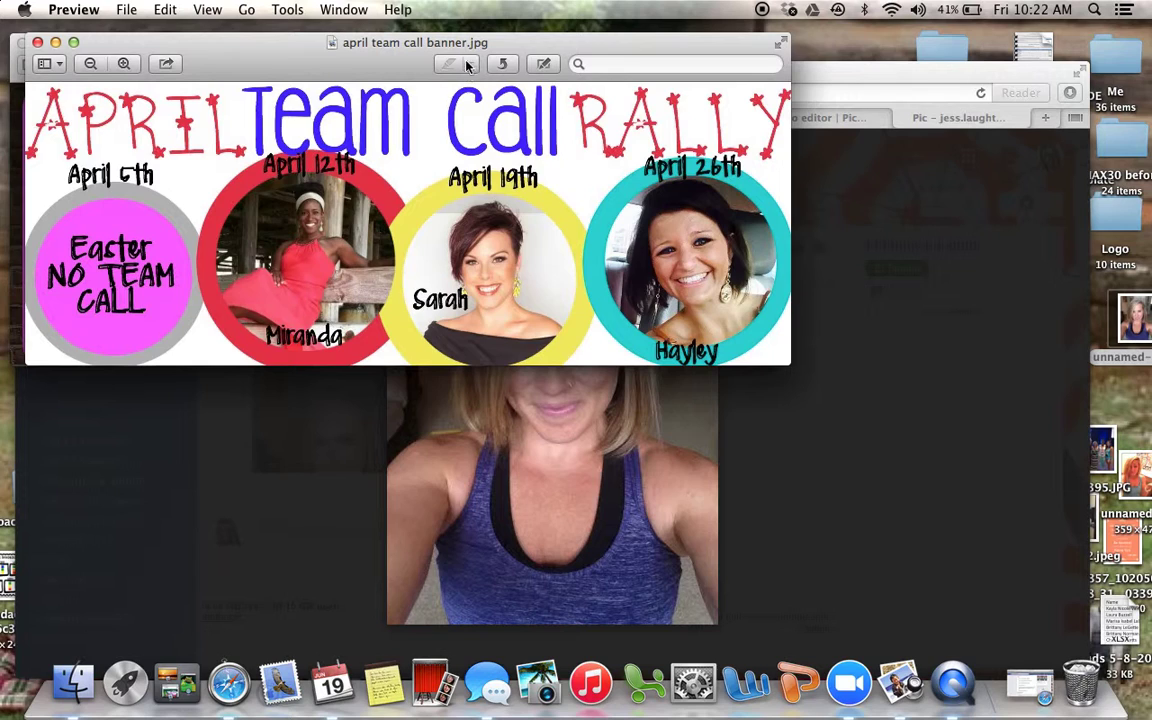
{"action": "left_click_drag", "start_coordinate": [458, 41], "coordinate": [586, 55]}
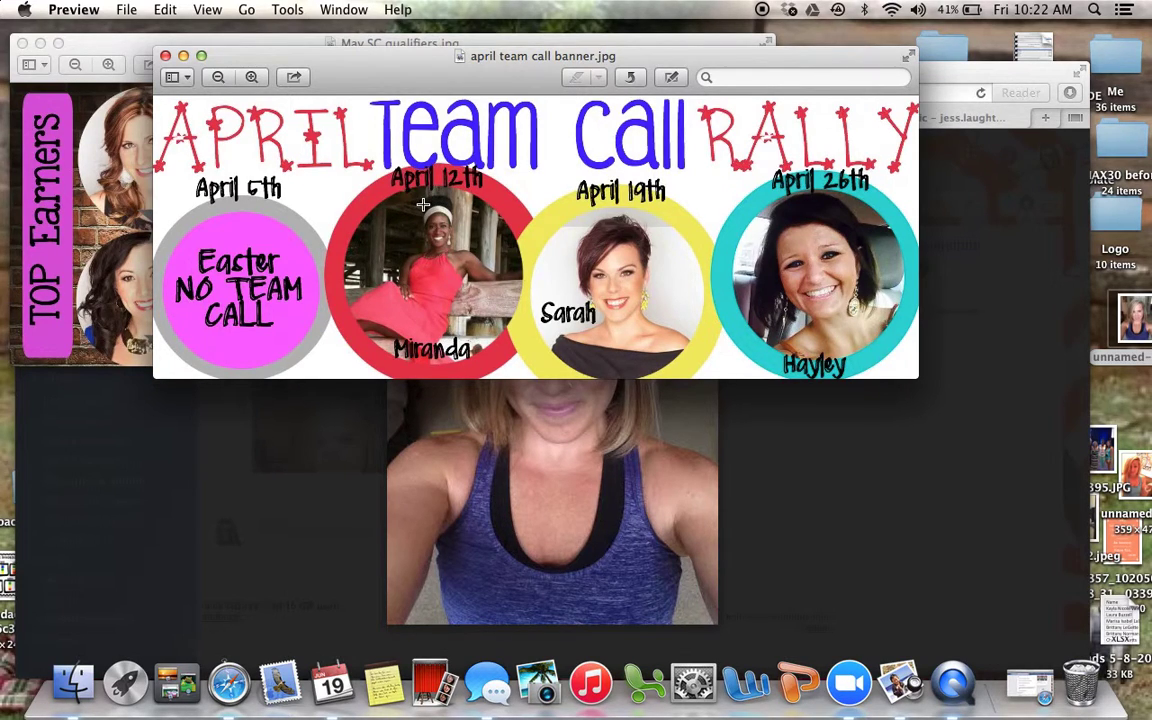
{"action": "left_click", "coordinate": [166, 56]}
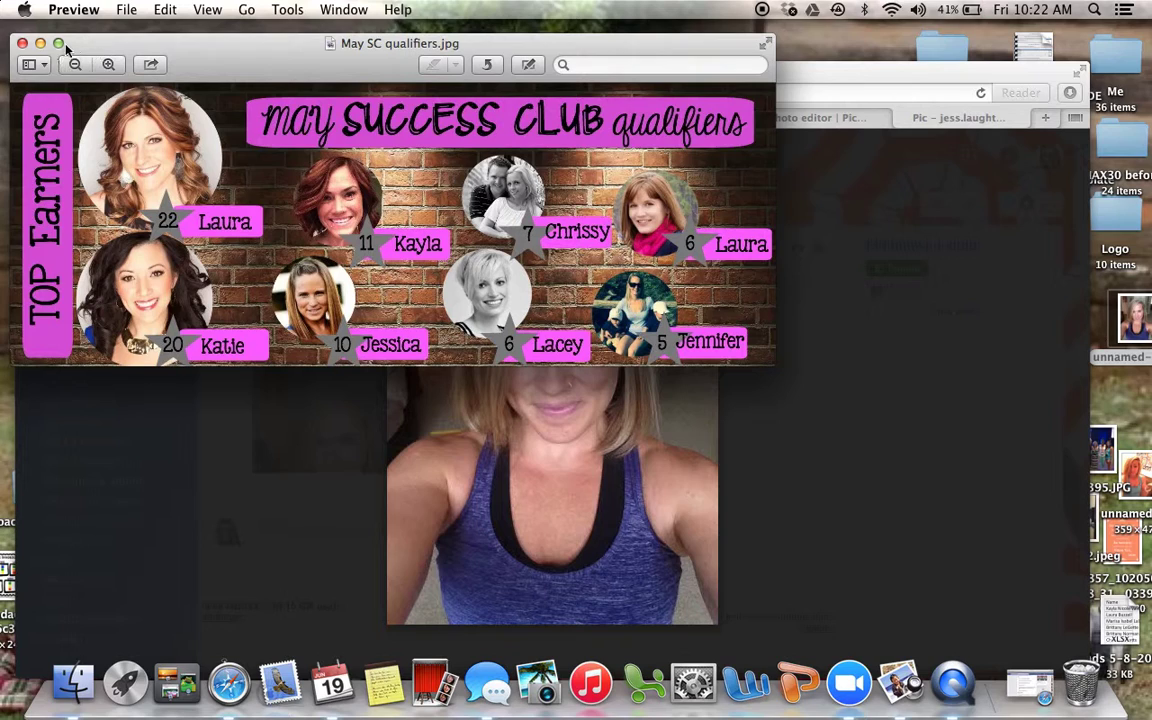
{"action": "left_click", "coordinate": [22, 43]}
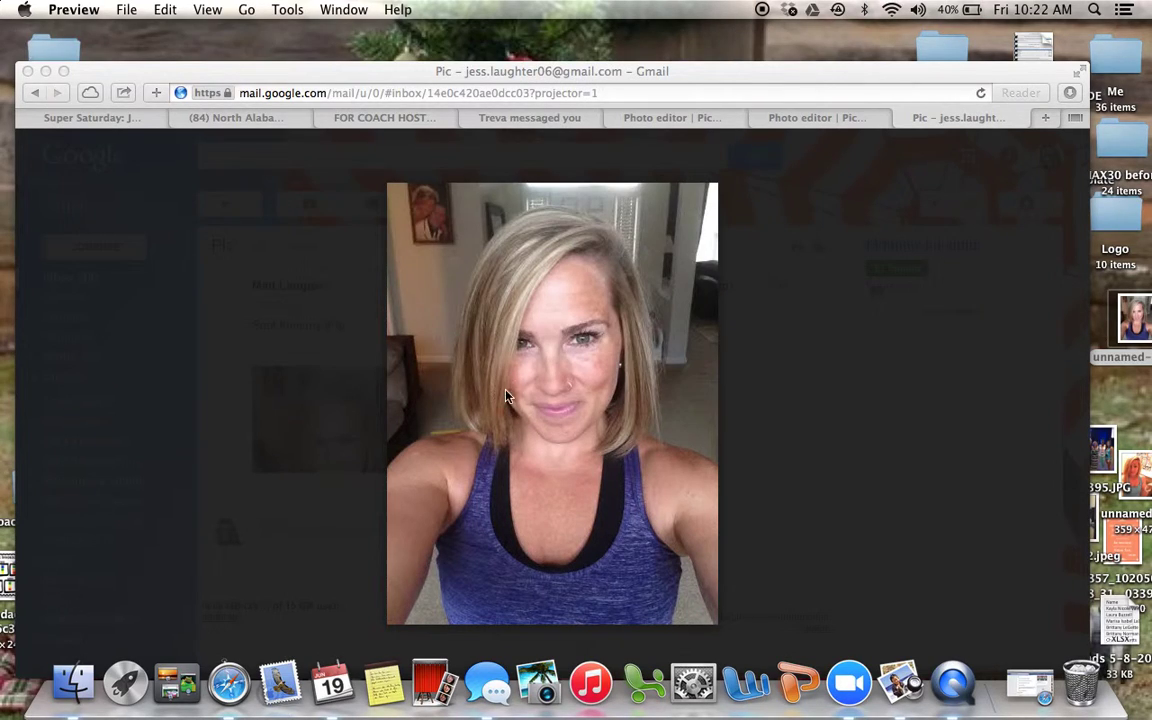
{"action": "left_click", "coordinate": [830, 121]}
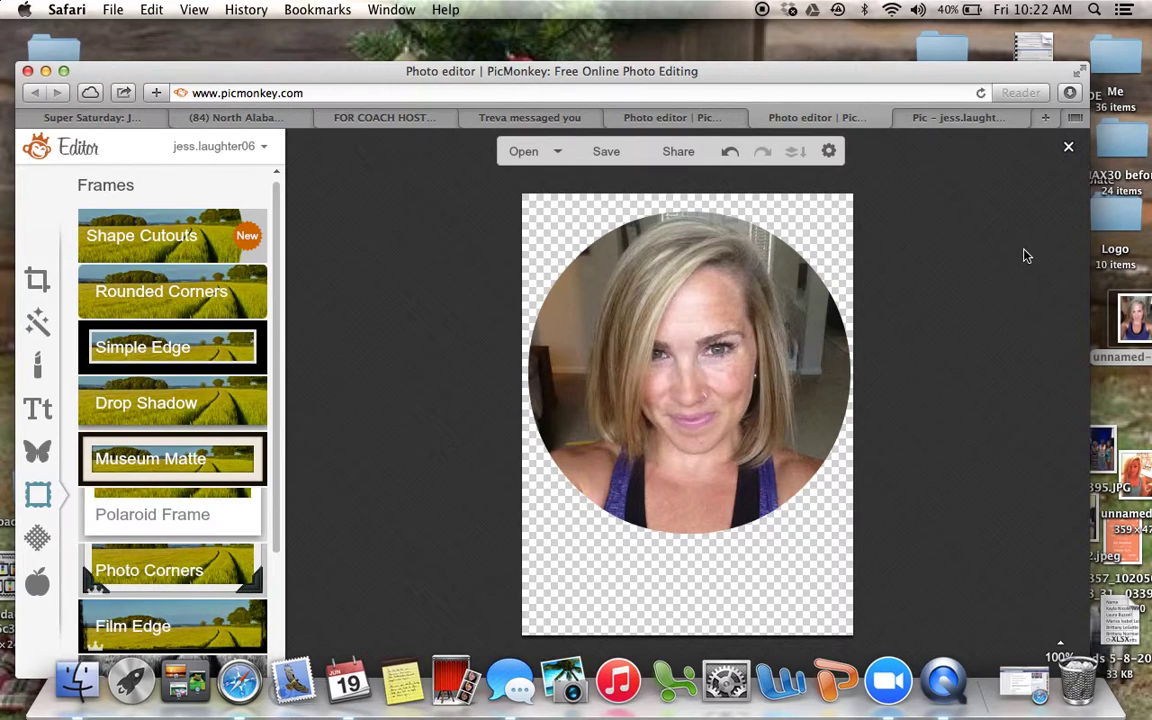
Open unnamed-1.jpg from the Desktop in PicMonkey's photo editor and show the frame options.
{"action": "left_click", "coordinate": [694, 118]}
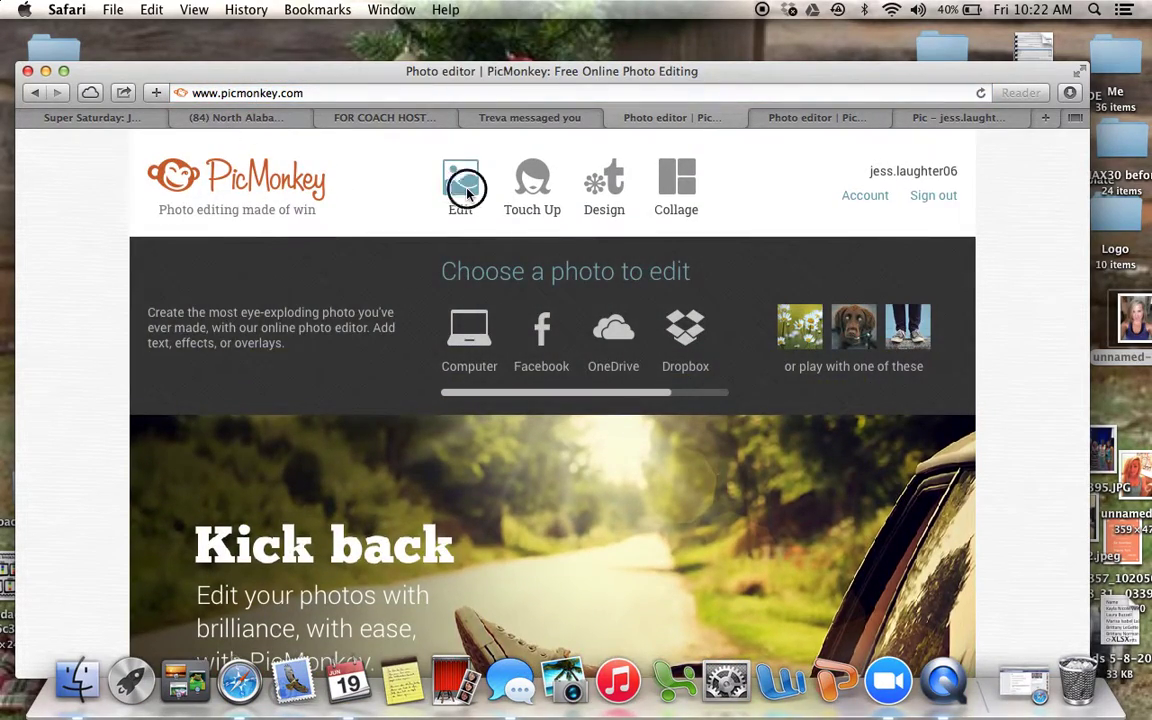
{"action": "left_click", "coordinate": [466, 191]}
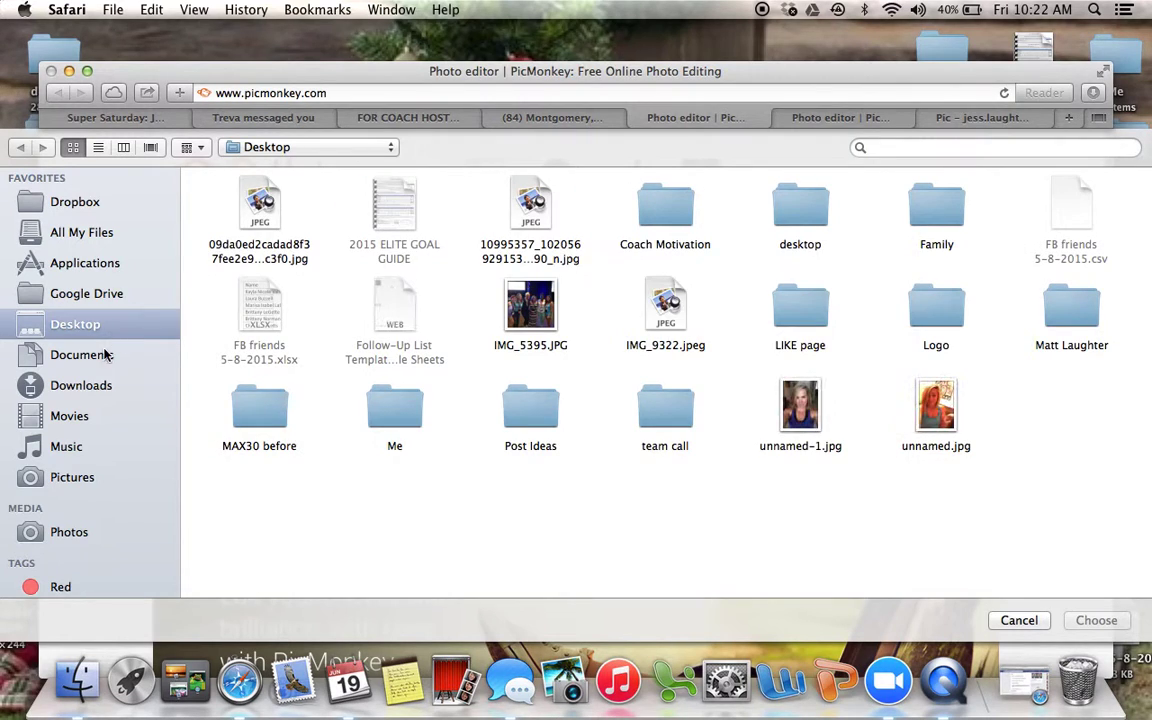
{"action": "double_click", "coordinate": [792, 412]}
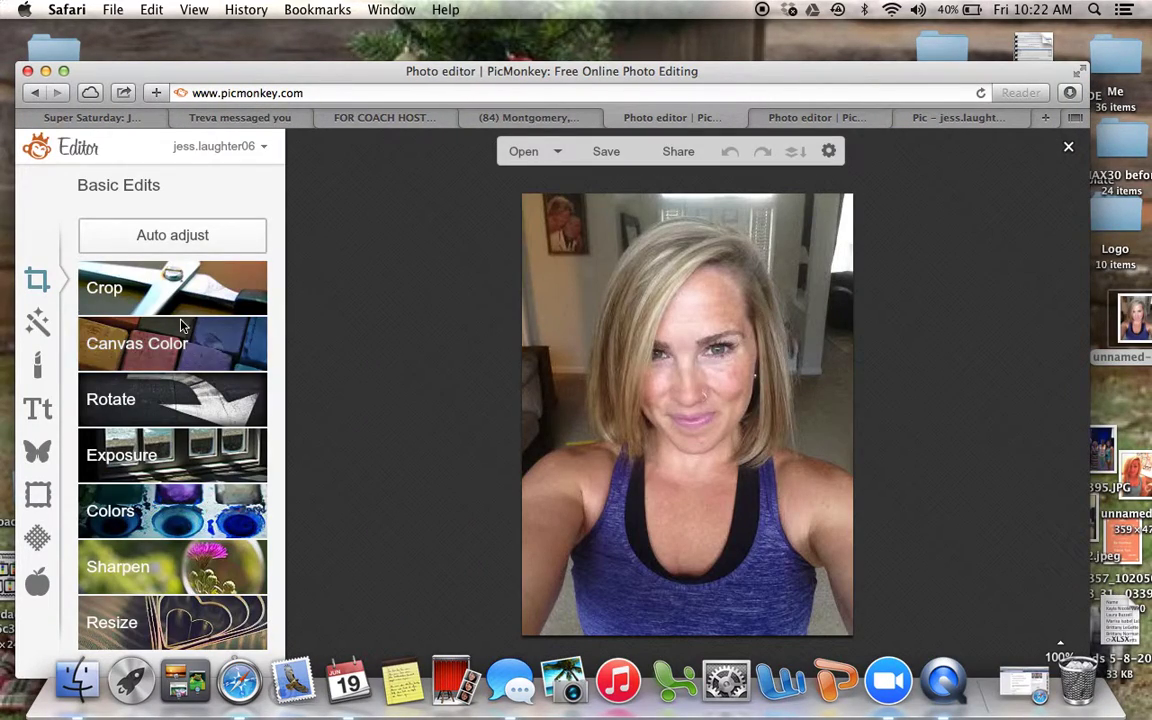
{"action": "left_click", "coordinate": [44, 504]}
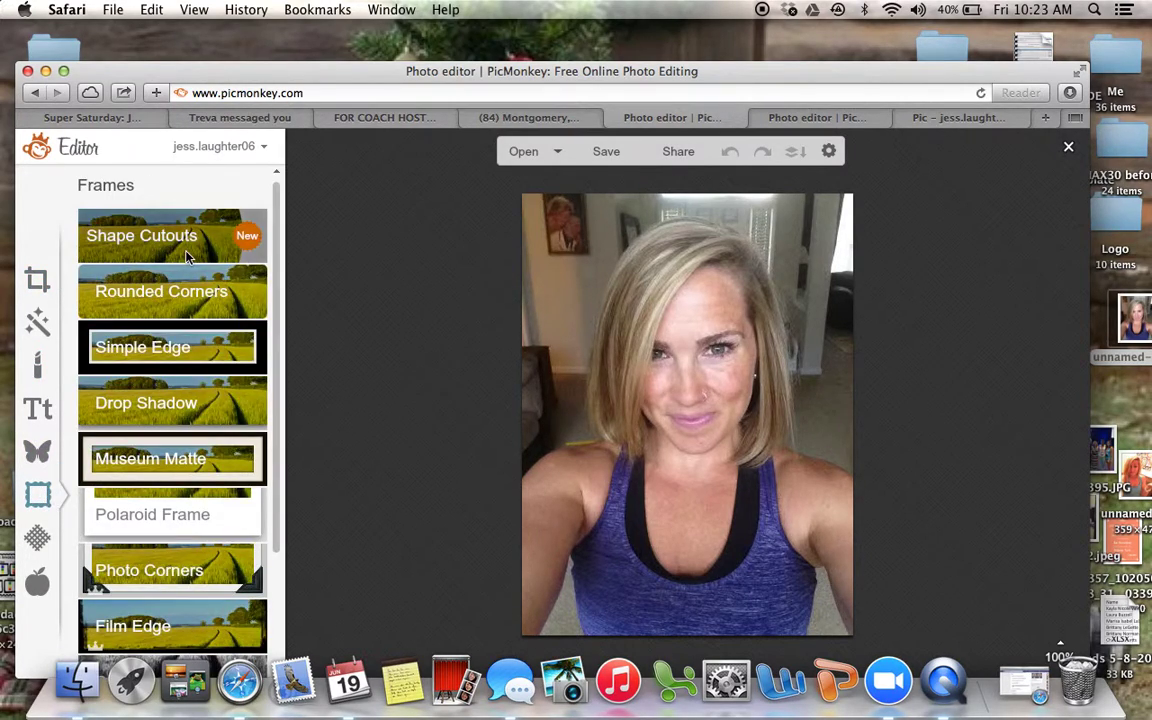
Apply a shape cutout, preview square, triangle, star, heart and other shapes, then settle on circle.
{"action": "left_click", "coordinate": [194, 240]}
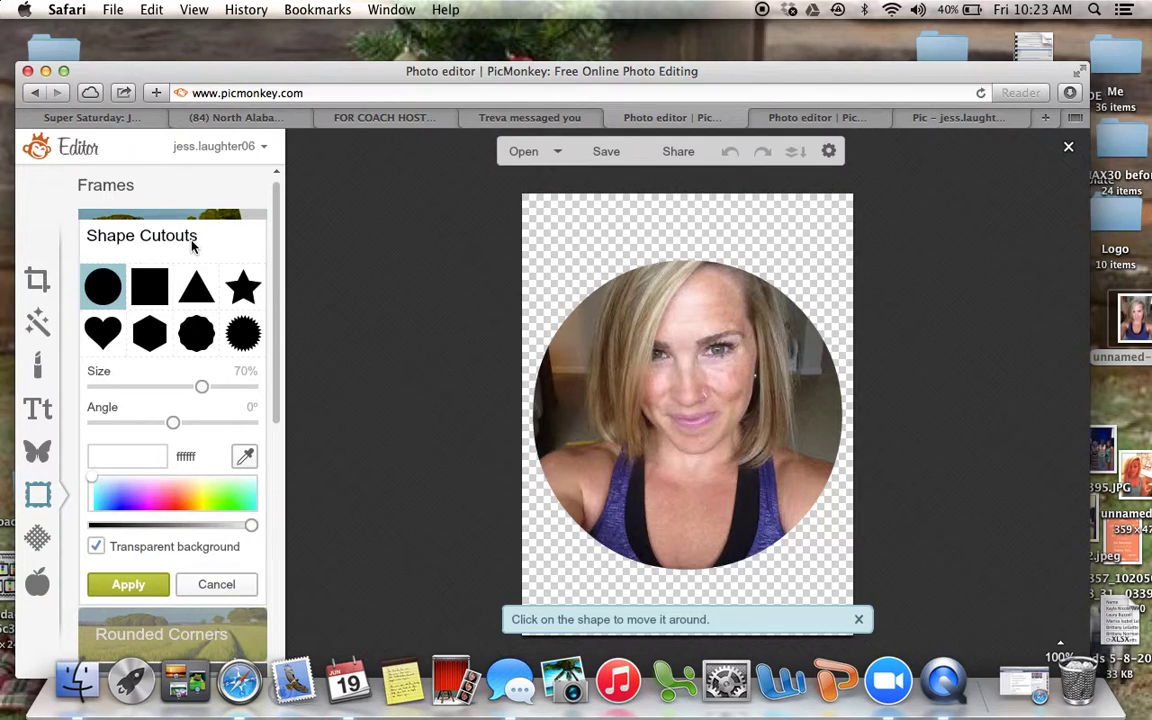
{"action": "left_click_drag", "start_coordinate": [694, 417], "coordinate": [699, 391]}
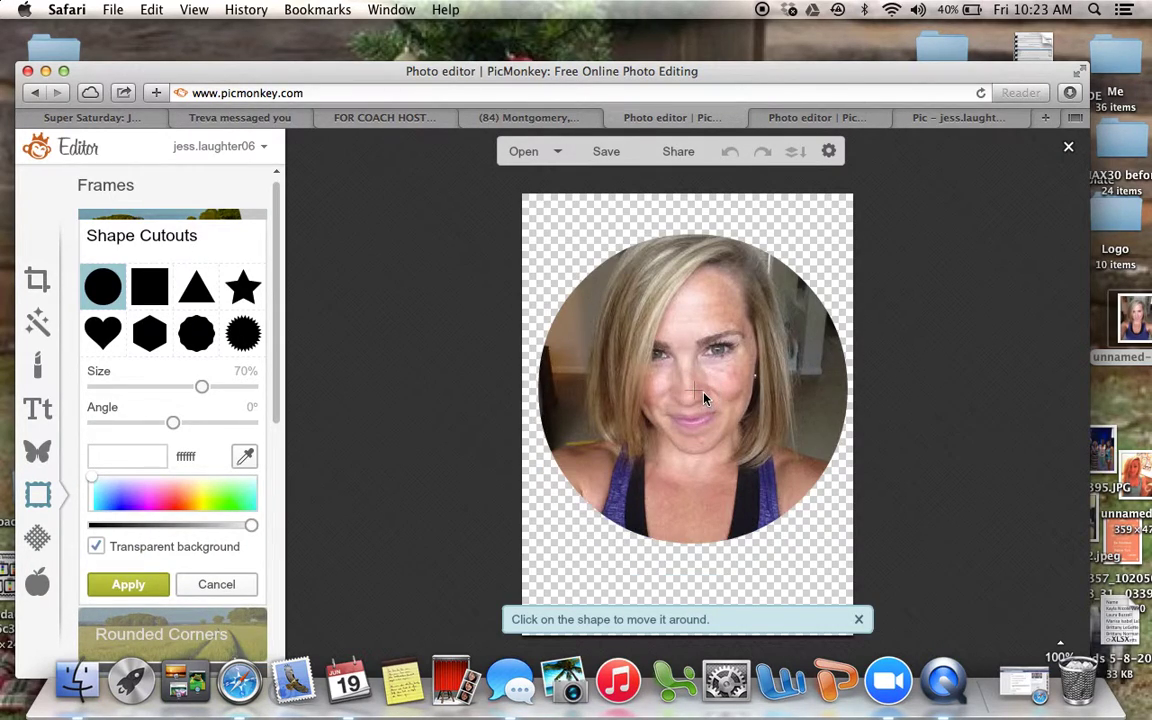
{"action": "left_click", "coordinate": [147, 286]}
{"action": "left_click", "coordinate": [193, 288]}
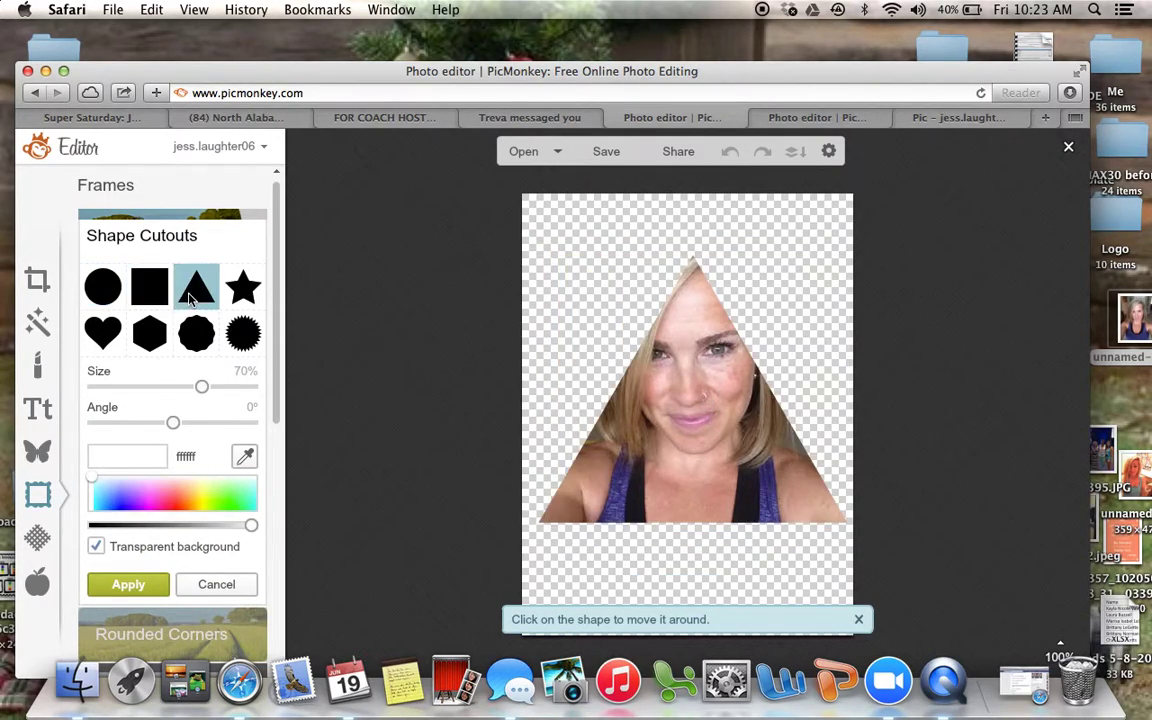
{"action": "left_click", "coordinate": [224, 299]}
{"action": "left_click", "coordinate": [240, 333]}
{"action": "left_click", "coordinate": [195, 333]}
{"action": "left_click", "coordinate": [150, 333]}
{"action": "left_click", "coordinate": [112, 335]}
{"action": "left_click", "coordinate": [103, 286]}
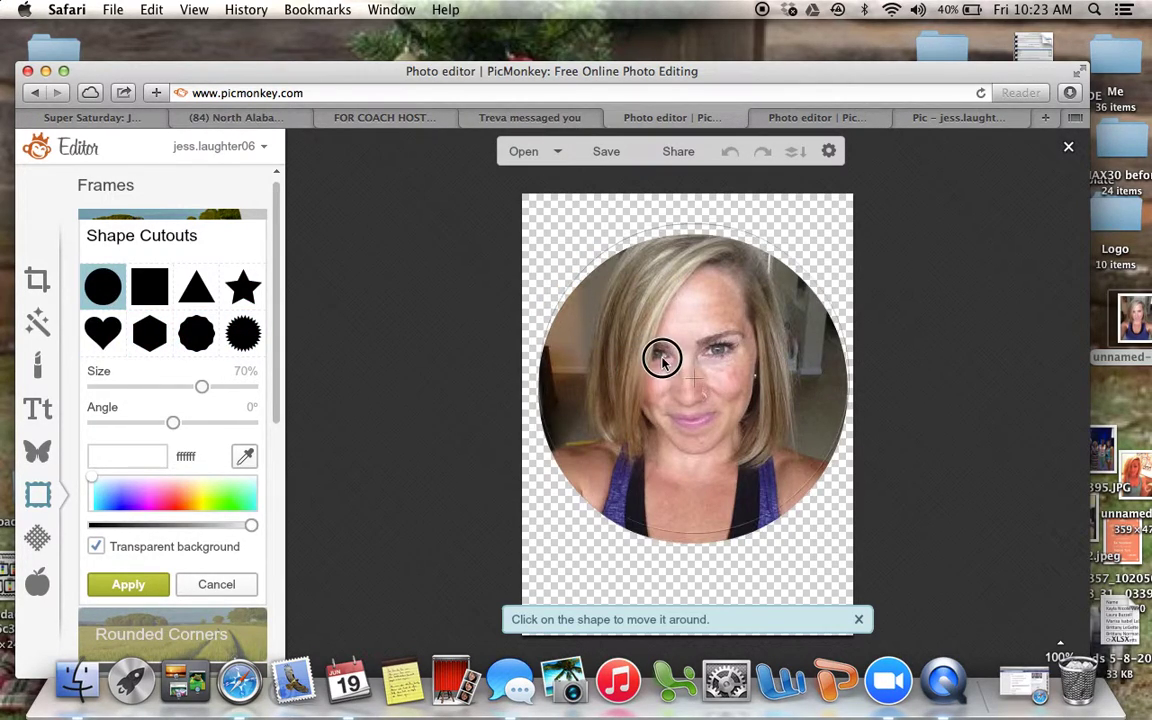
Shrink the circle cutout to 69%, centre it on the face, and start saving.
{"action": "left_click_drag", "start_coordinate": [201, 387], "coordinate": [228, 401]}
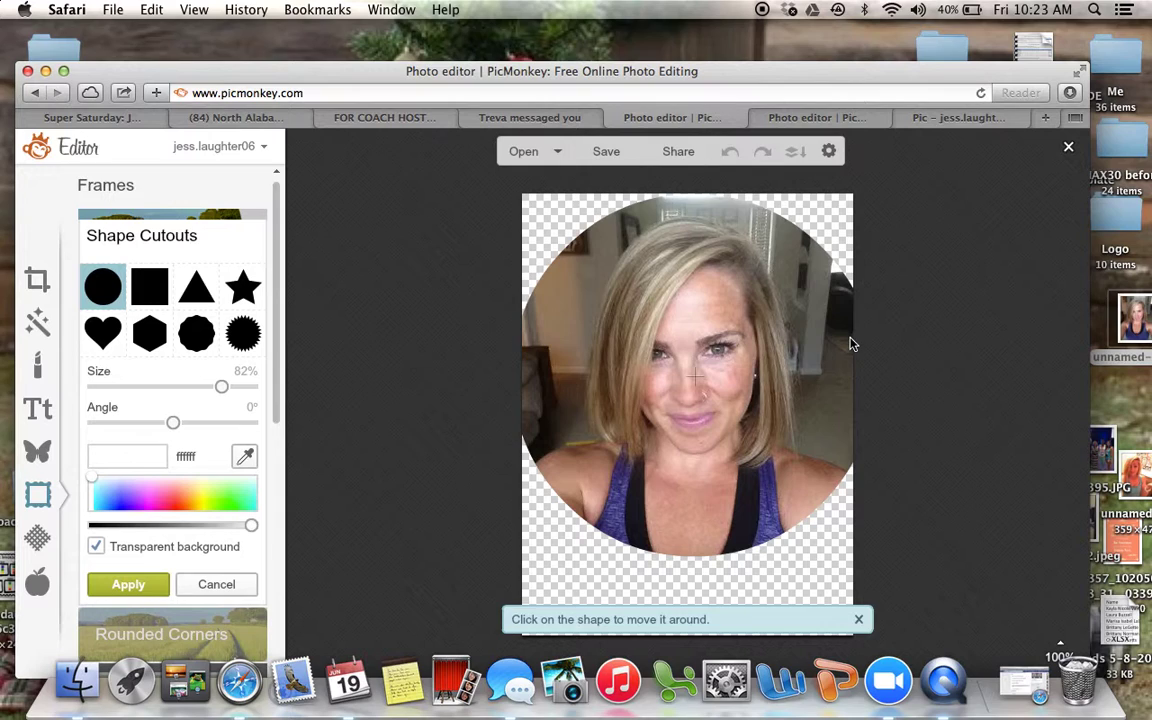
{"action": "left_click_drag", "start_coordinate": [222, 387], "coordinate": [201, 388]}
{"action": "mouse_move", "coordinate": [658, 440]}
{"action": "left_mouse_down"}
{"action": "mouse_move", "coordinate": [650, 419]}
{"action": "mouse_move", "coordinate": [652, 428]}
{"action": "left_mouse_up"}
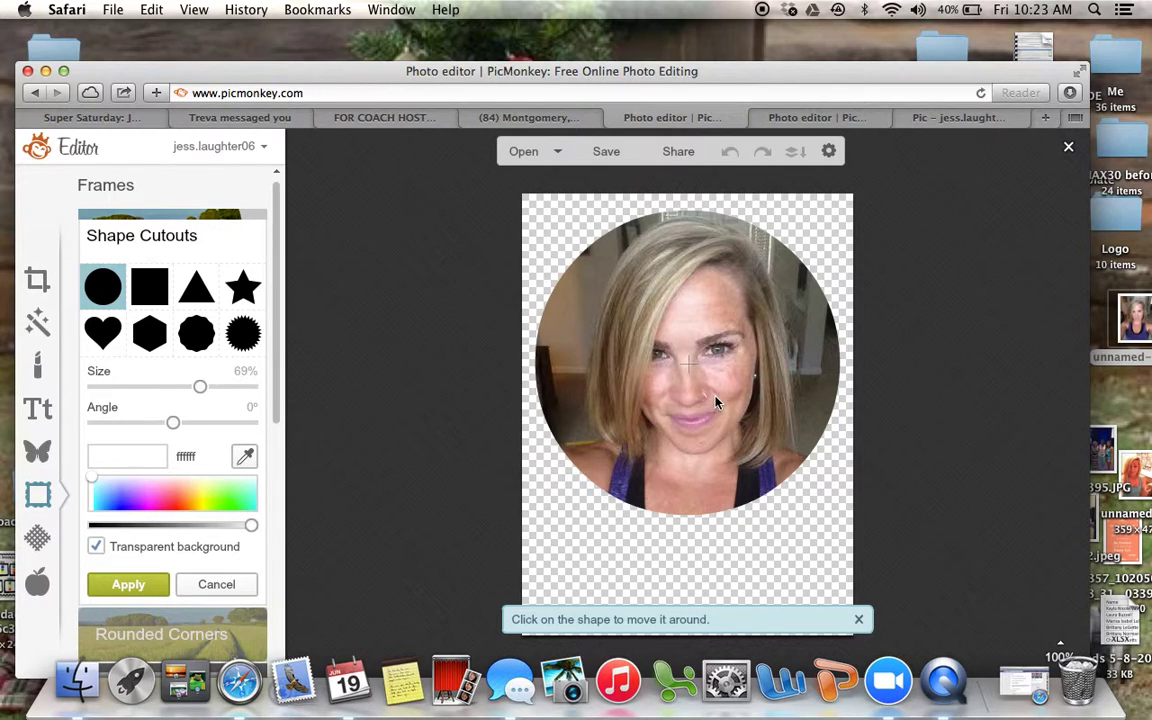
{"action": "left_click", "coordinate": [607, 153]}
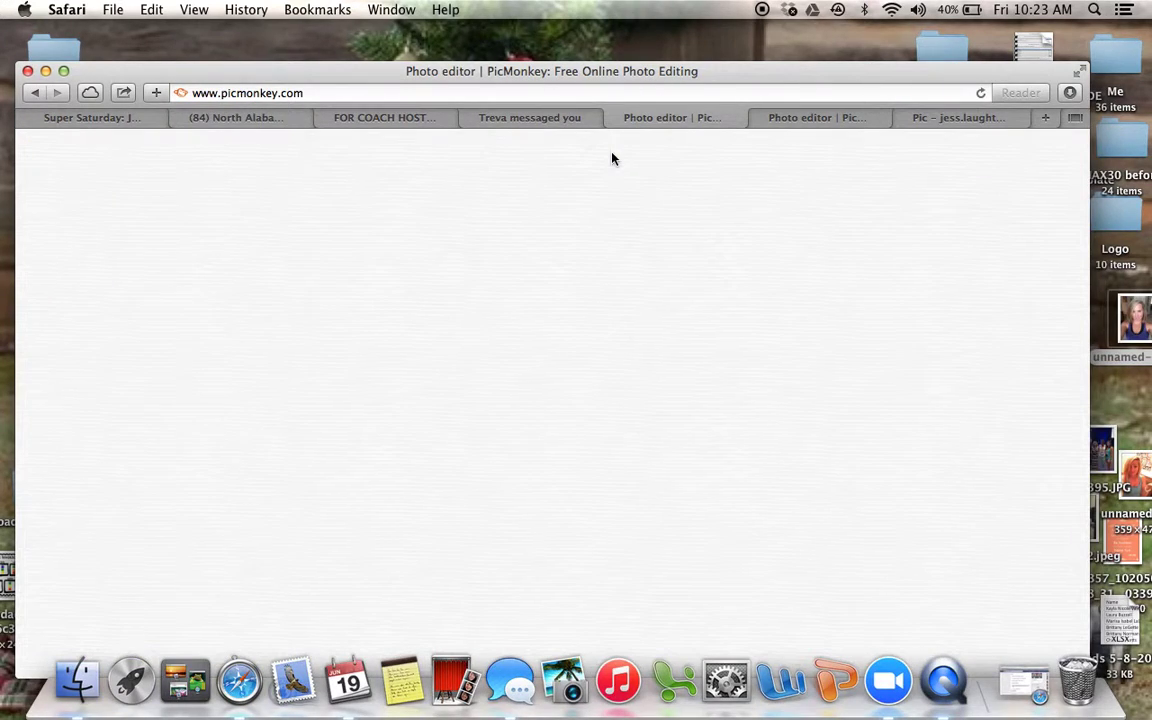
Save the cutout as 'jess face circle' PNG in Social Media, replacing the existing file.
{"action": "left_click_drag", "start_coordinate": [100, 263], "coordinate": [18, 260]}
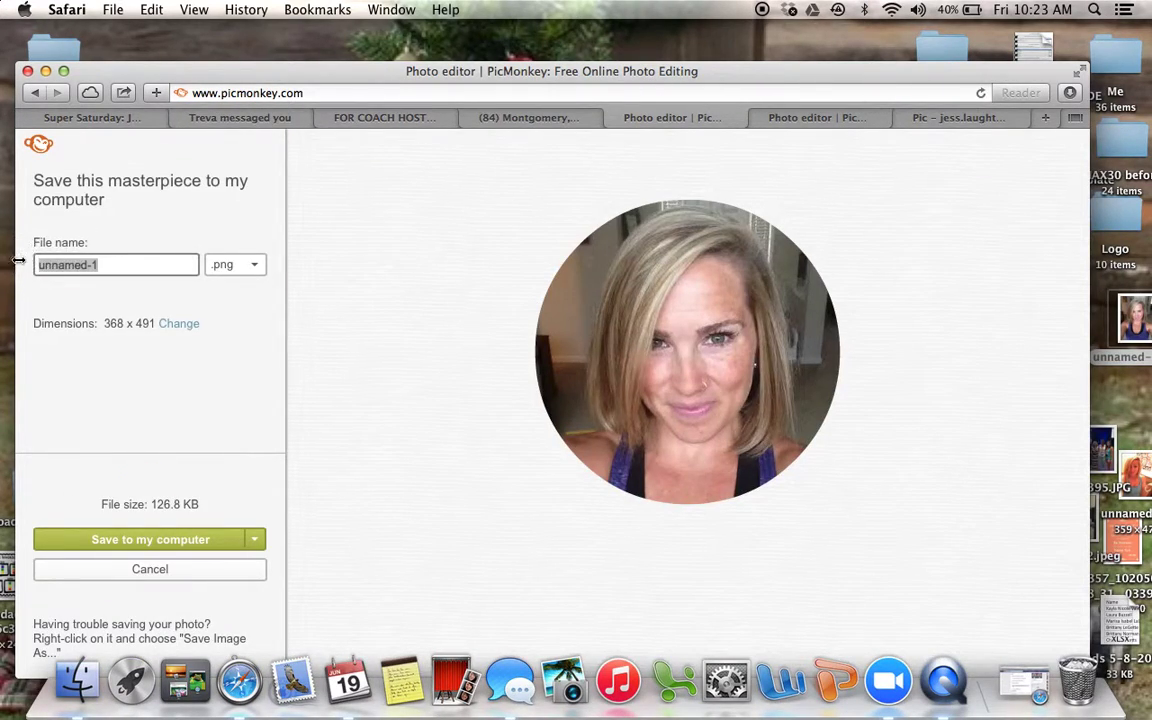
{"action": "type", "text": "jess face circle"}
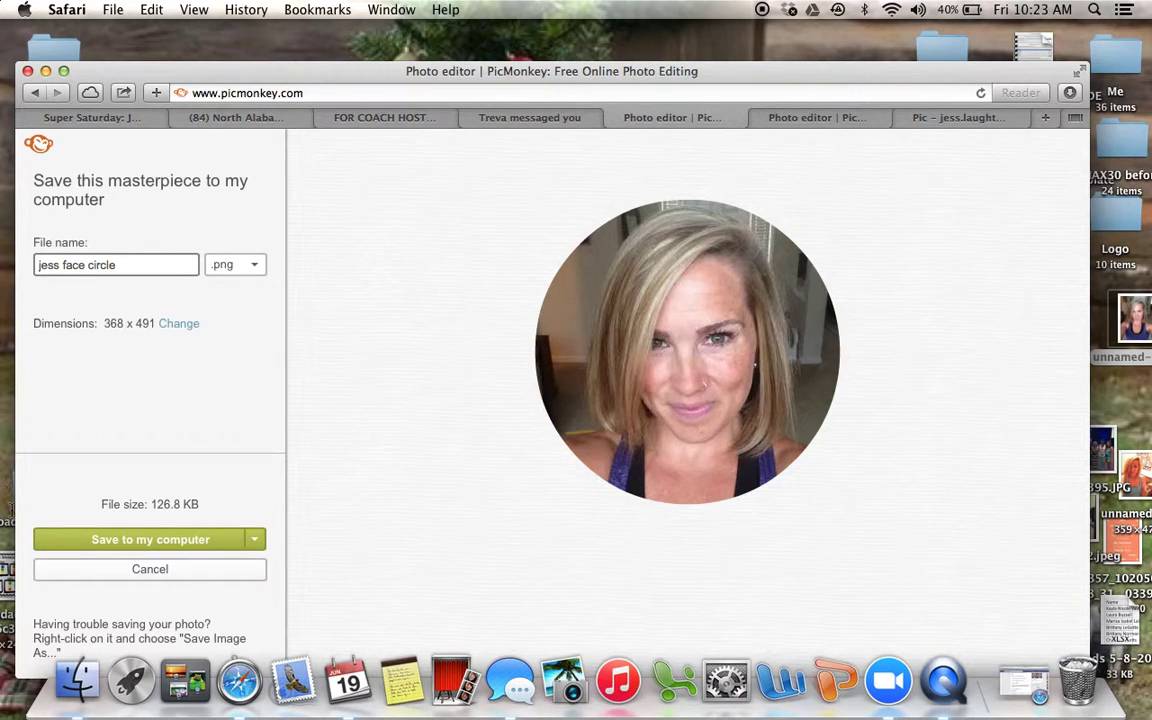
{"action": "left_click", "coordinate": [176, 546]}
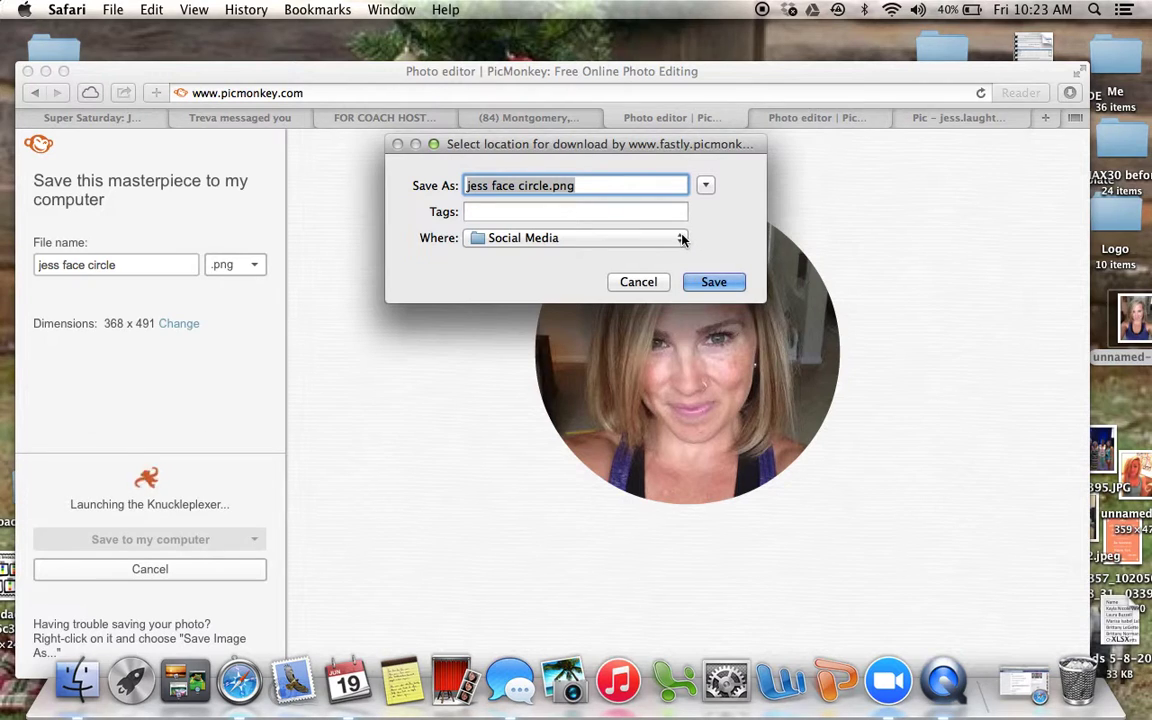
{"action": "left_click", "coordinate": [737, 279]}
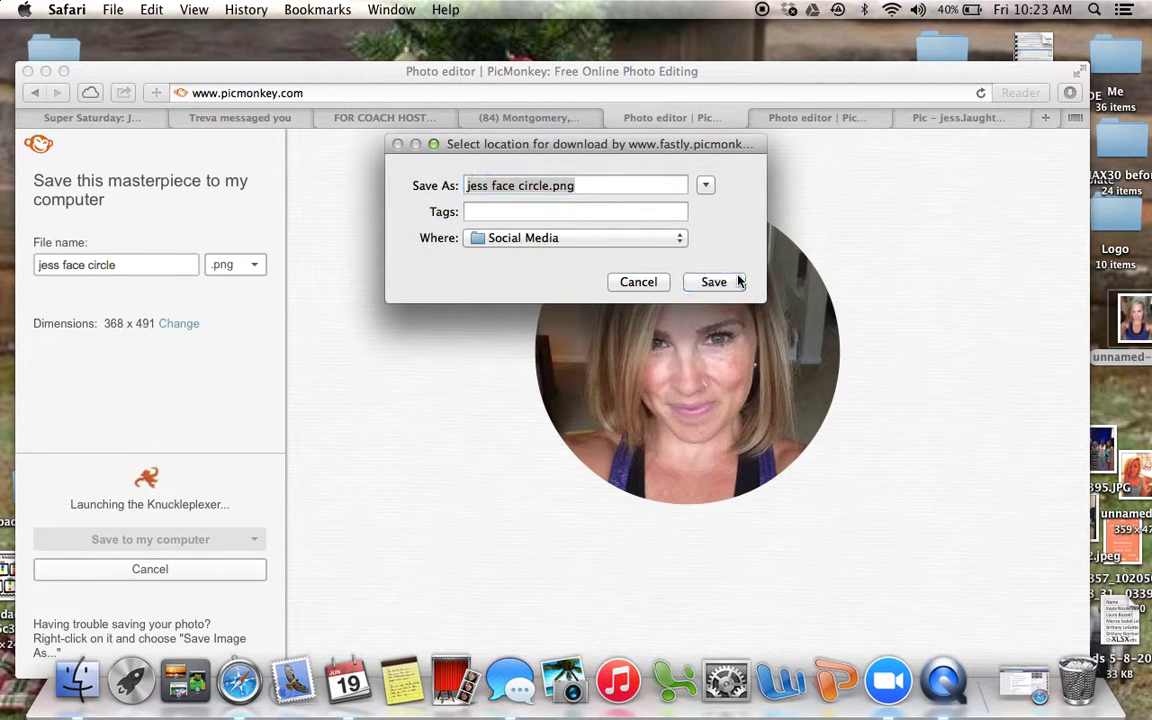
{"action": "left_click", "coordinate": [689, 262]}
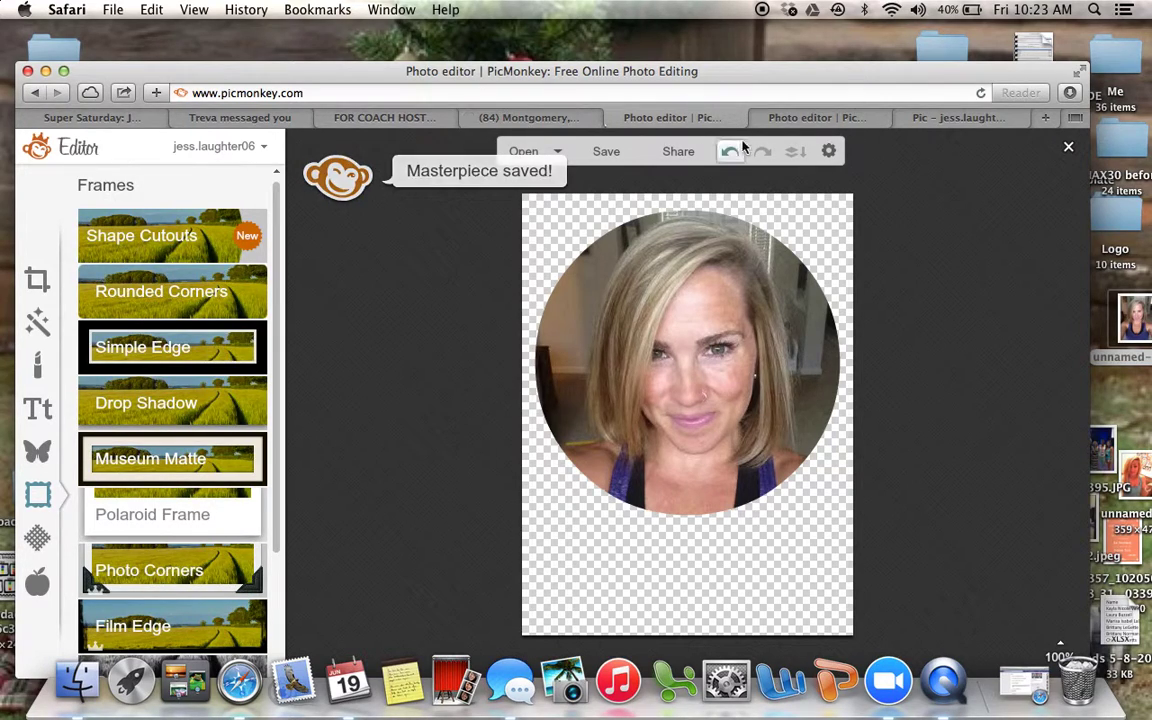
Load picmonkey in the browser address bar, correcting a typo along the way.
{"action": "left_click", "coordinate": [690, 92]}
{"action": "key", "text": "super+a"}
{"action": "type", "text": "picmn"}
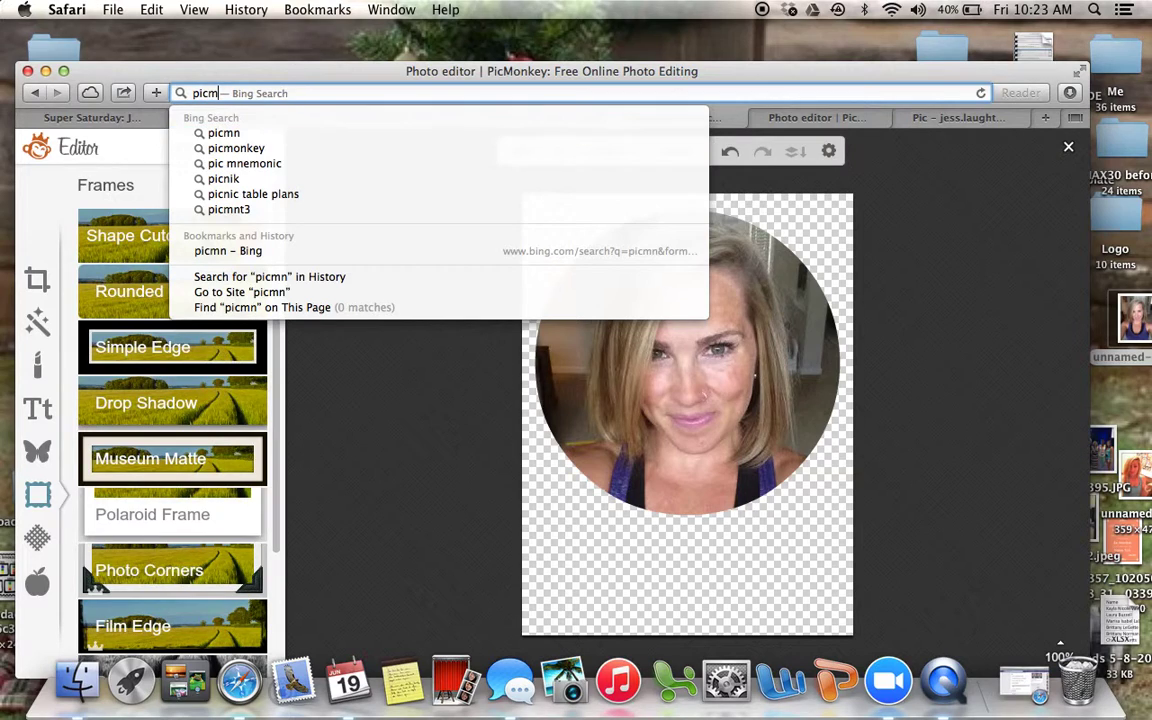
{"action": "key", "text": "BackSpace"}
{"action": "type", "text": "onkey.com"}
{"action": "key", "text": "Return"}
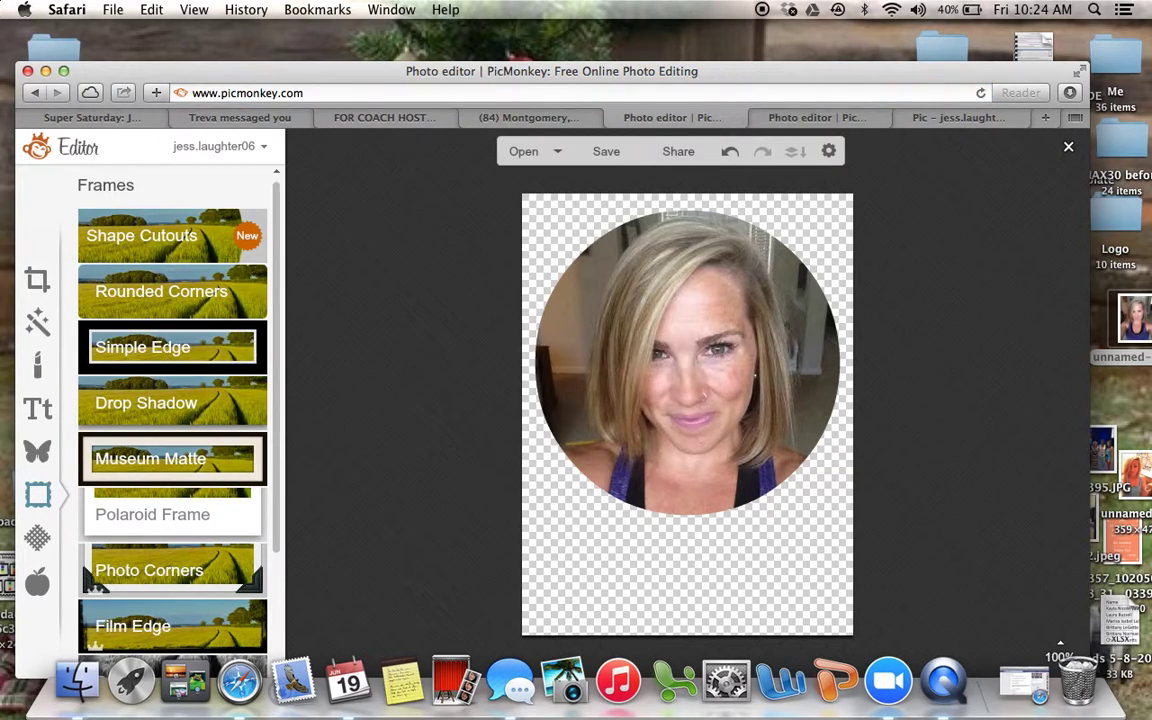
Maximize the browser window and start a new Facebook cover design.
{"action": "double_click", "coordinate": [638, 71]}
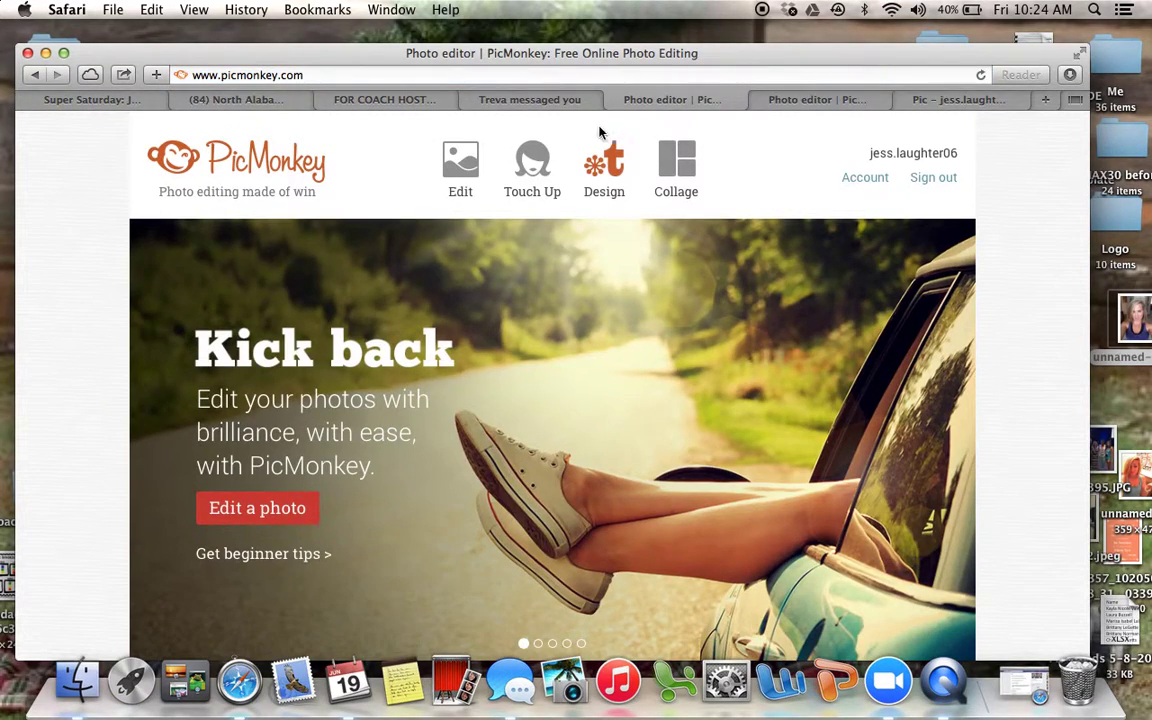
{"action": "mouse_move", "coordinate": [597, 165]}
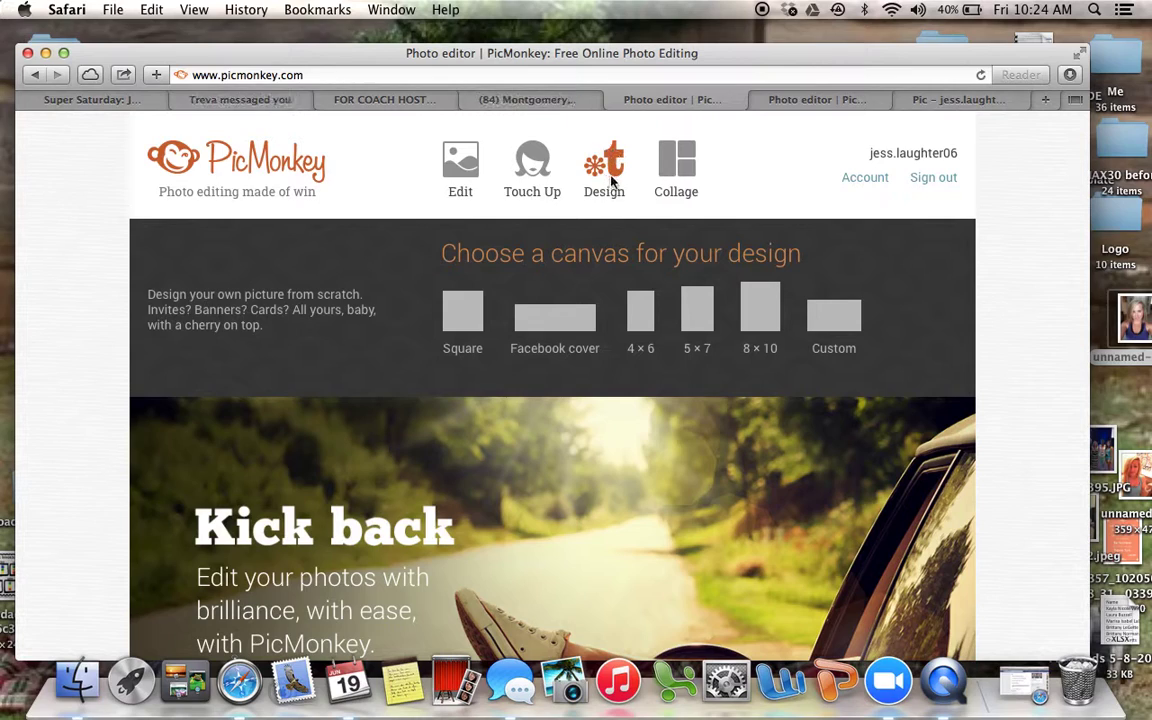
{"action": "left_click", "coordinate": [557, 316]}
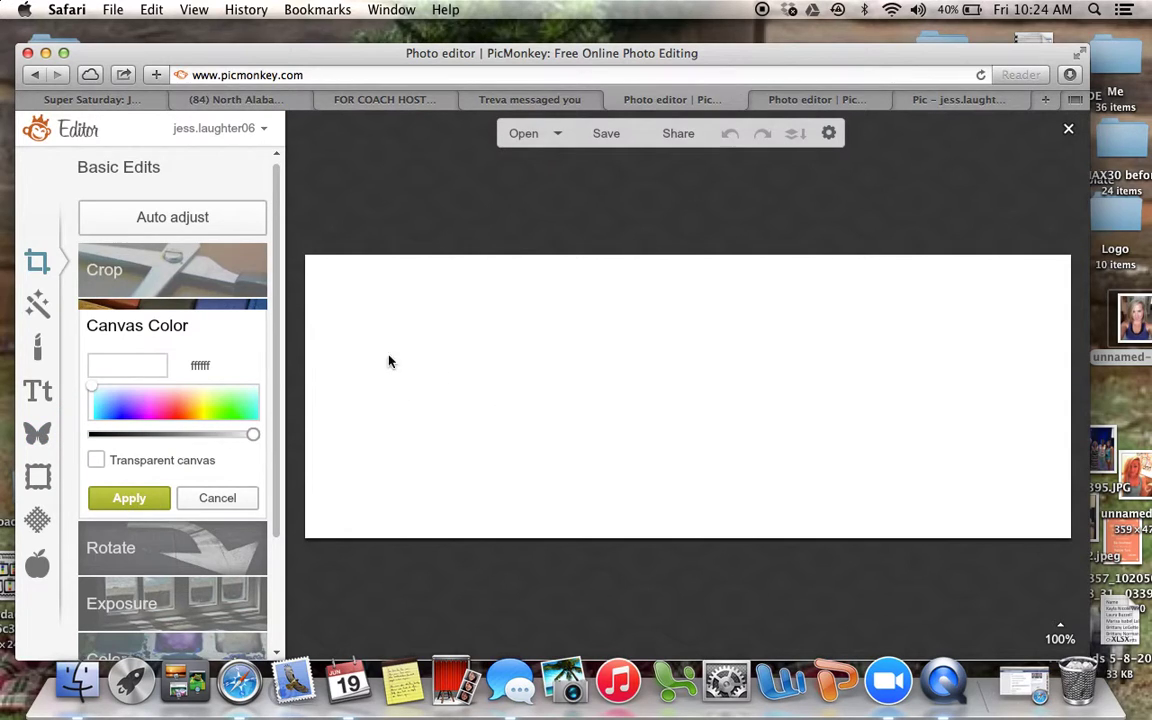
Add 'jess face circle' from the Mac as an overlay, enlarged and moved left.
{"action": "left_click", "coordinate": [37, 434]}
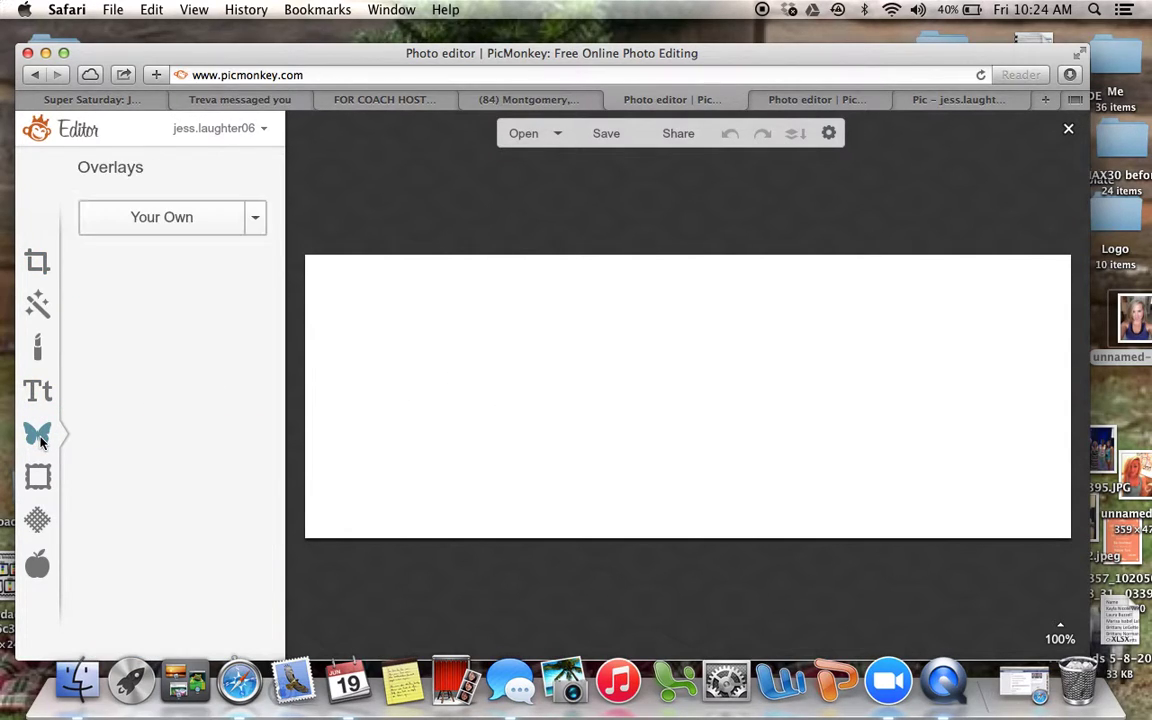
{"action": "left_click", "coordinate": [179, 219]}
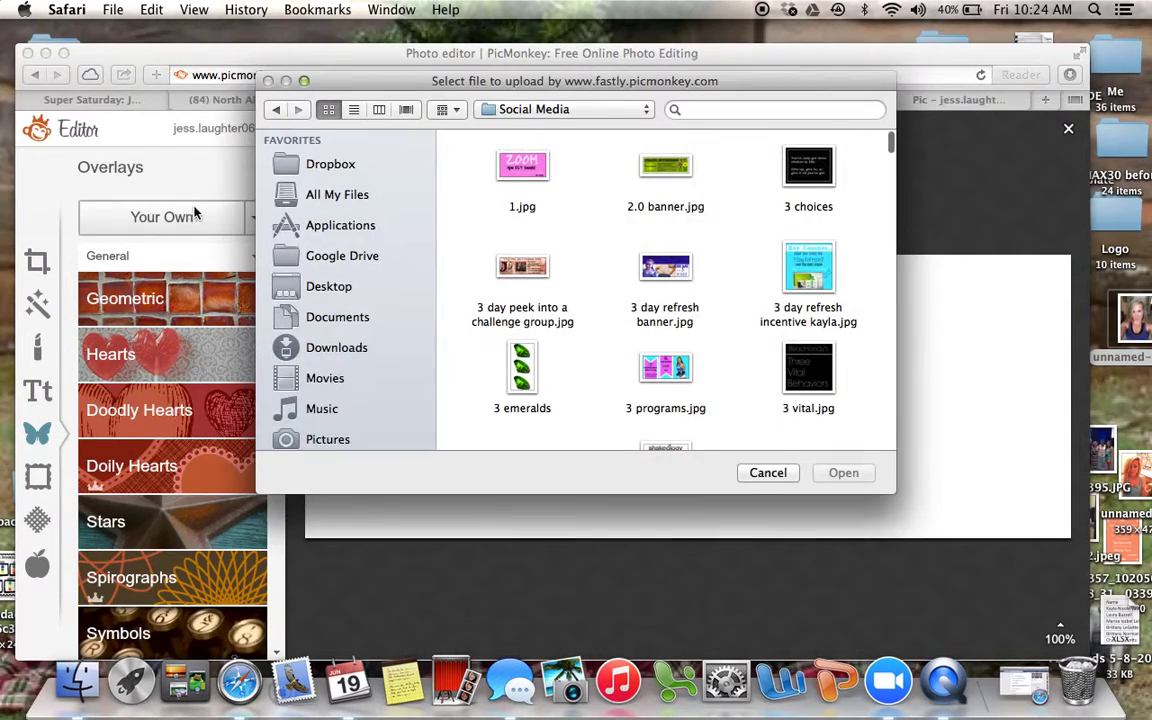
{"action": "left_click", "coordinate": [771, 114]}
{"action": "type", "text": "jess face circle"}
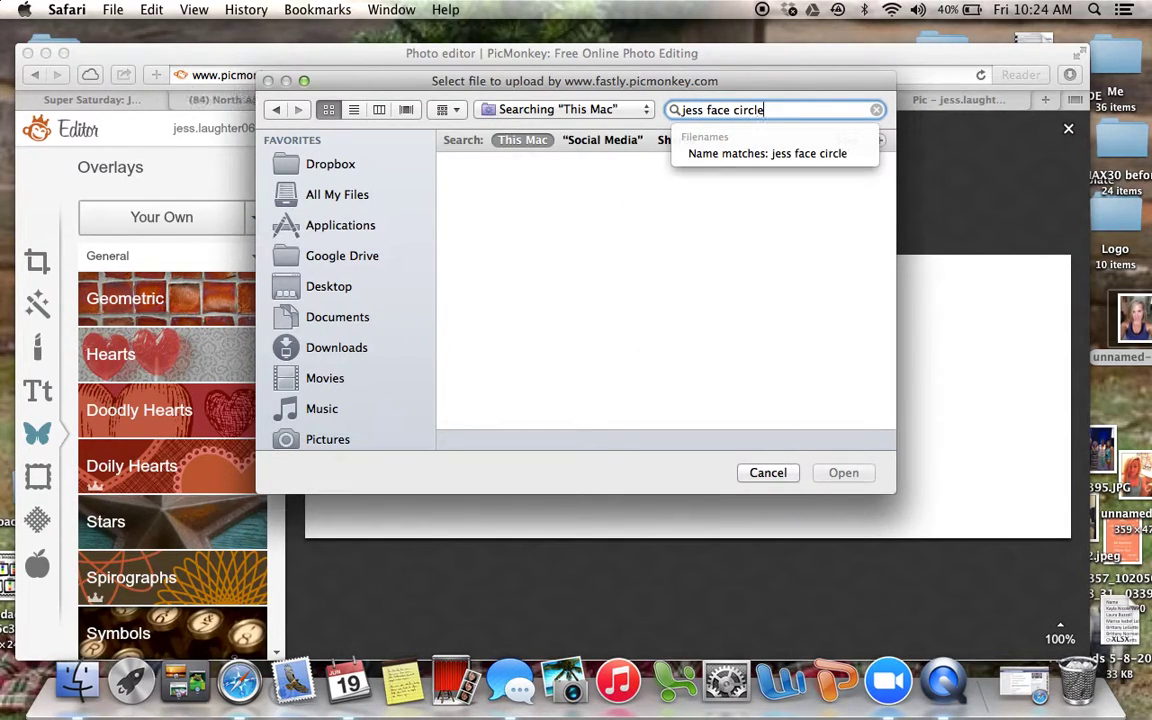
{"action": "scroll", "coordinate": [619, 236], "scroll_direction": "down", "scroll_amount": 15}
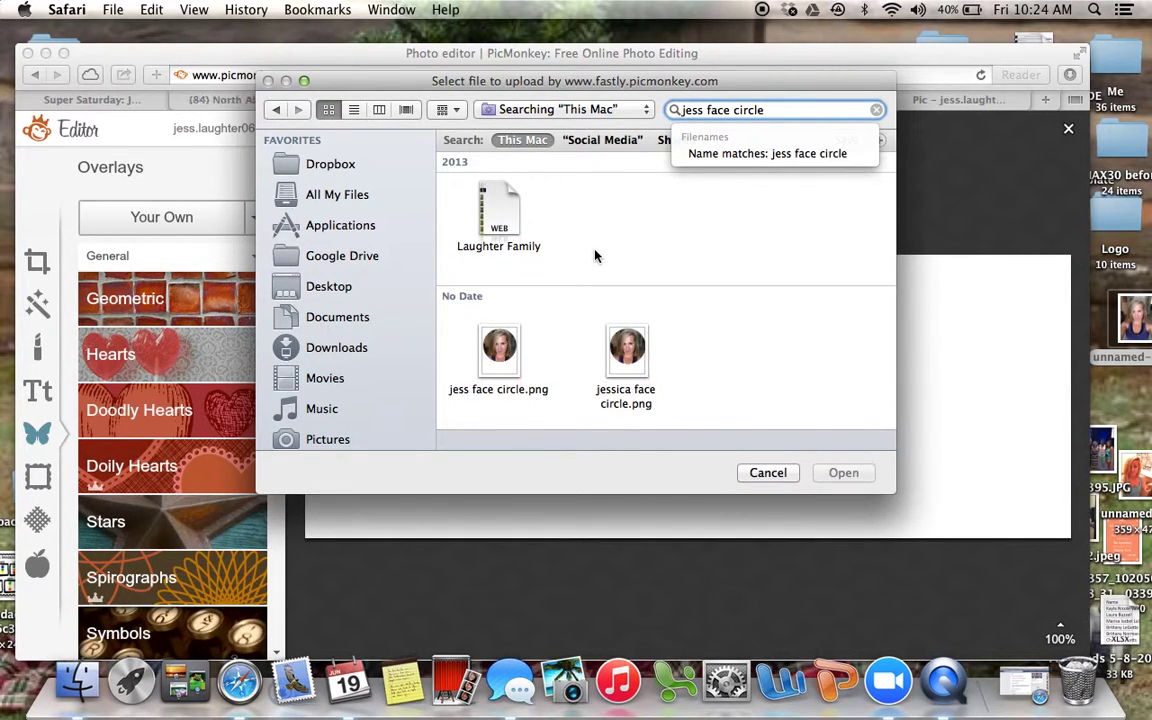
{"action": "left_click", "coordinate": [629, 362]}
{"action": "double_click", "coordinate": [629, 362]}
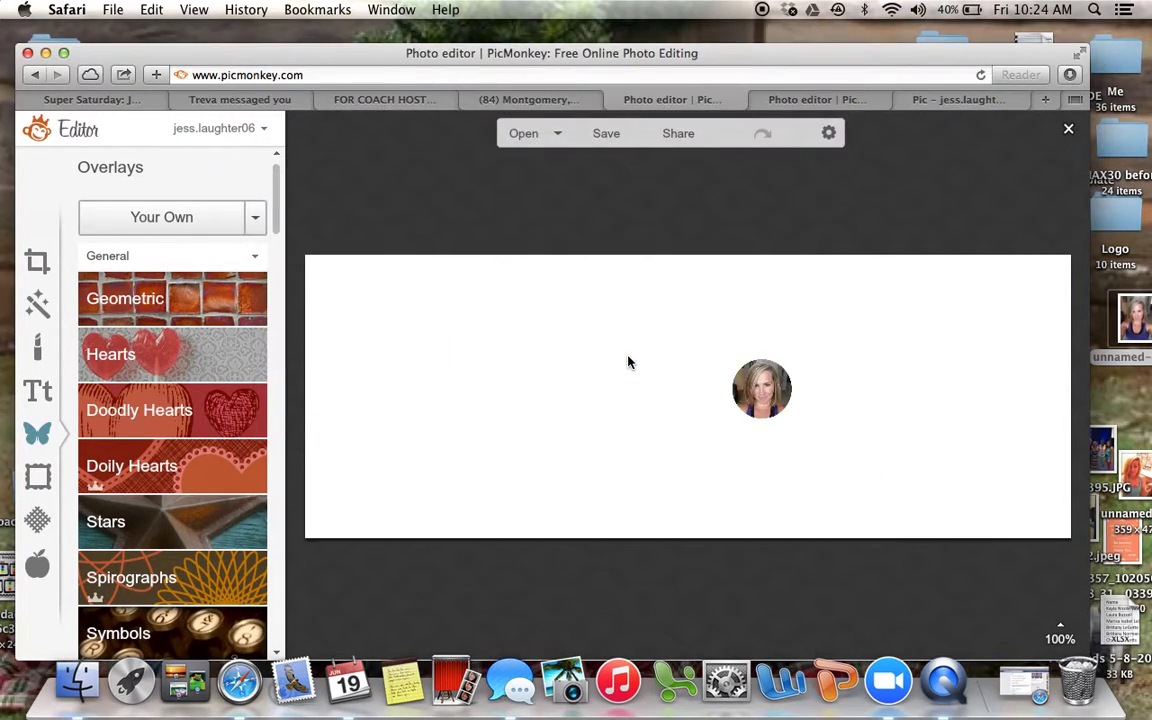
{"action": "left_click_drag", "start_coordinate": [794, 440], "coordinate": [965, 640]}
Enlarge the face photo and add a large black geometric circle near the top.
{"action": "left_click_drag", "start_coordinate": [754, 450], "coordinate": [498, 424]}
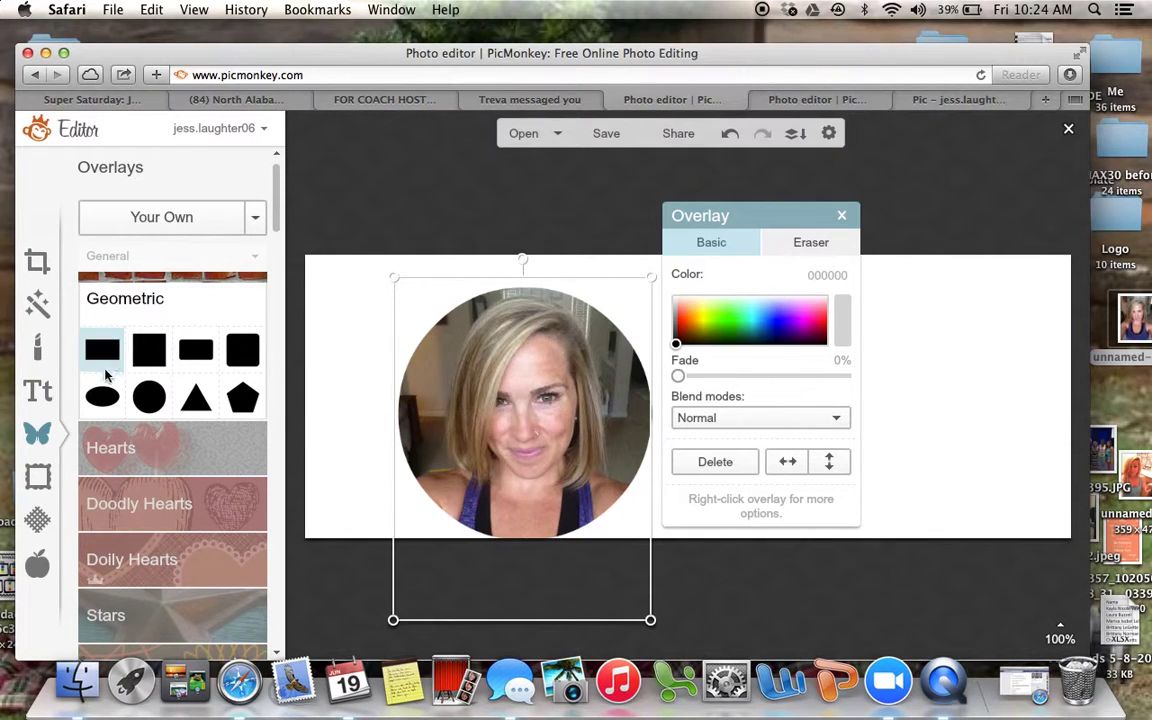
{"action": "left_click", "coordinate": [149, 396]}
{"action": "left_click_drag", "start_coordinate": [790, 437], "coordinate": [1012, 657]}
{"action": "left_click_drag", "start_coordinate": [868, 471], "coordinate": [826, 370]}
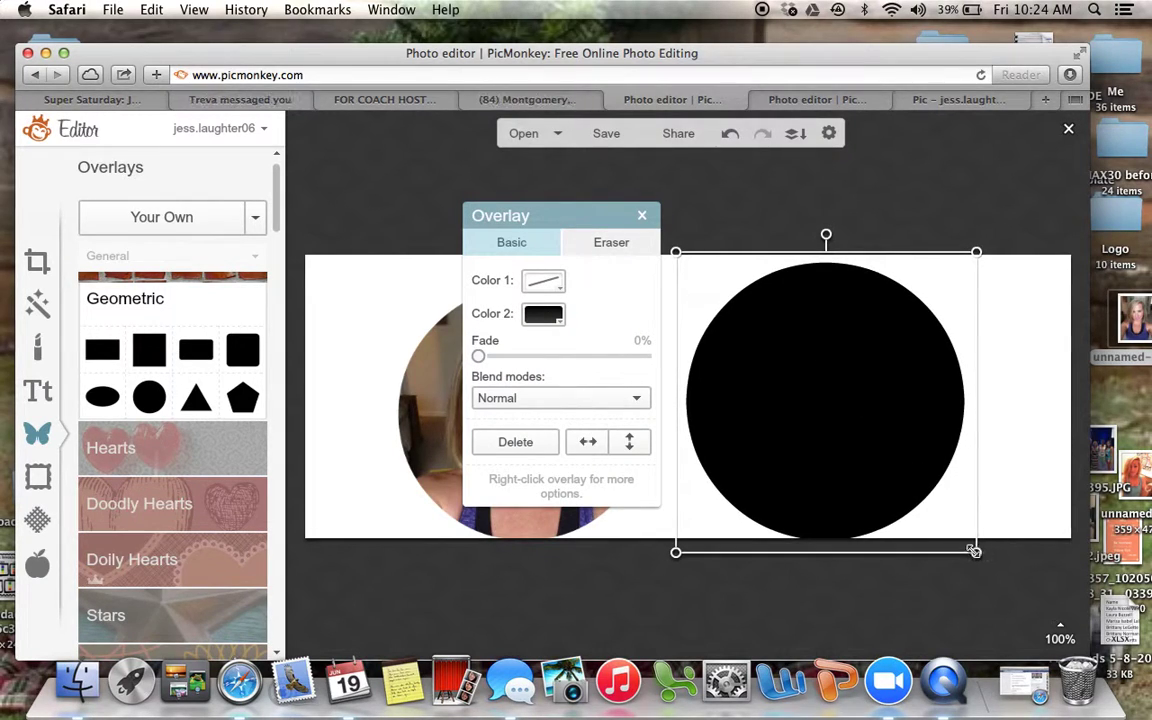
{"action": "left_click_drag", "start_coordinate": [976, 551], "coordinate": [990, 566]}
{"action": "left_click_drag", "start_coordinate": [795, 346], "coordinate": [784, 335]}
Colour the circle with the photo's purple and move it to the banner's left edge.
{"action": "left_click_drag", "start_coordinate": [553, 215], "coordinate": [395, 259]}
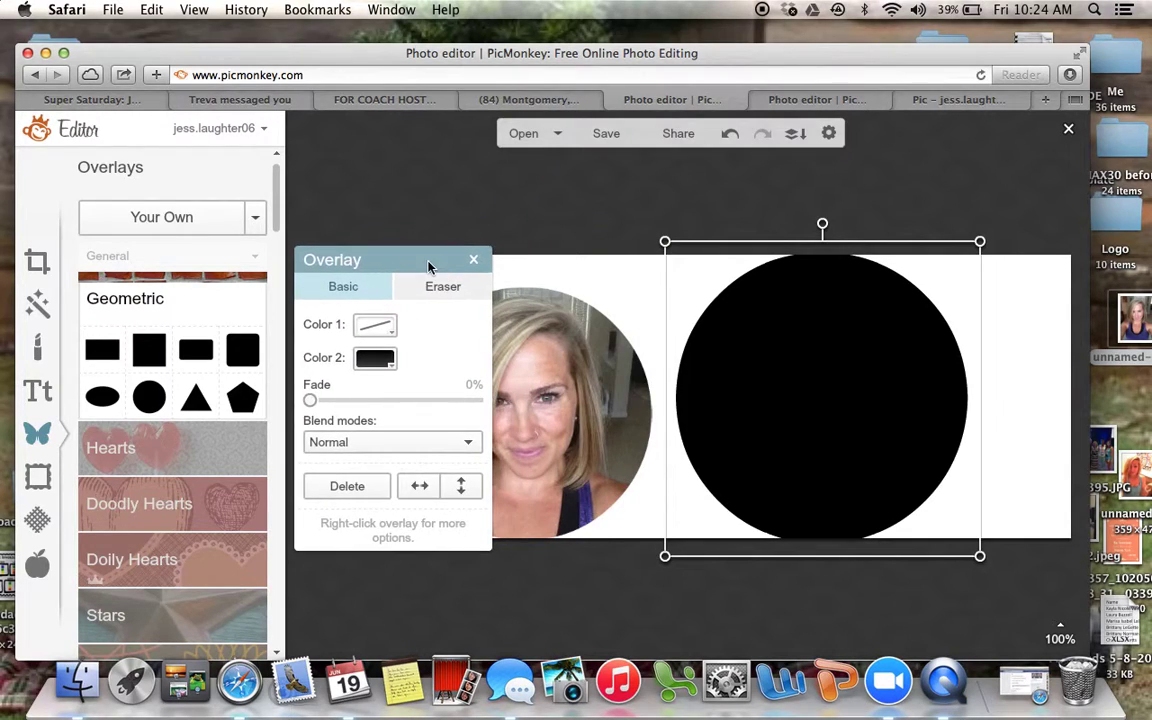
{"action": "left_click", "coordinate": [393, 368]}
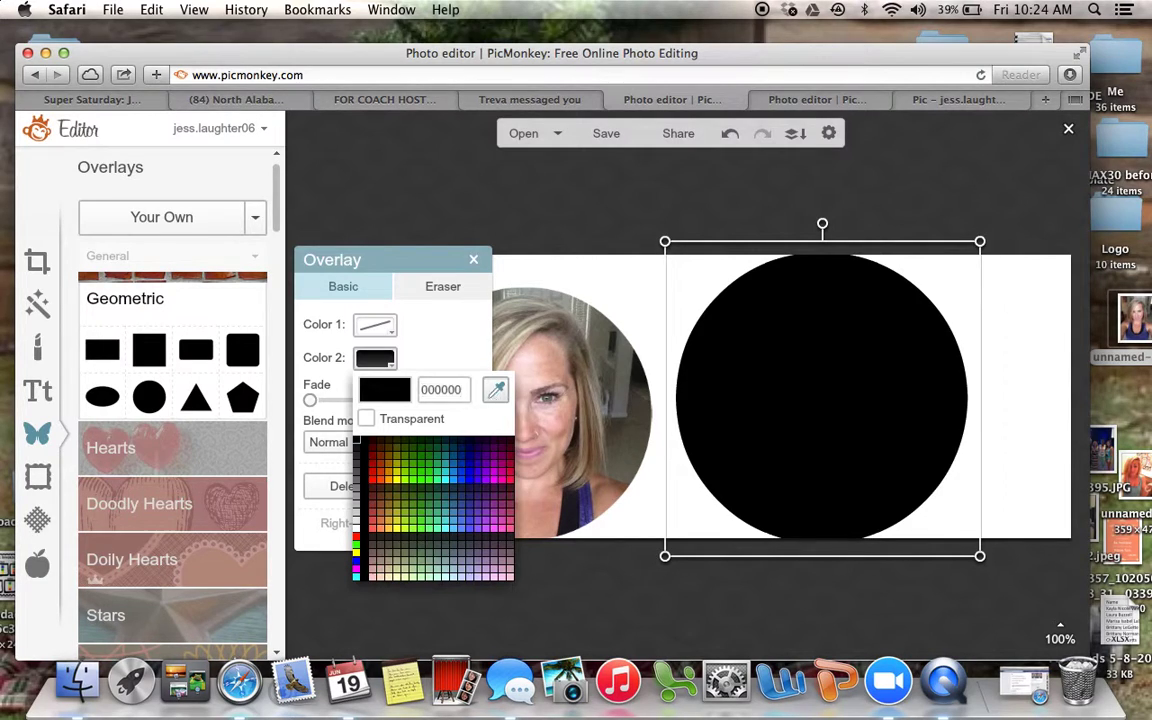
{"action": "left_click", "coordinate": [496, 392]}
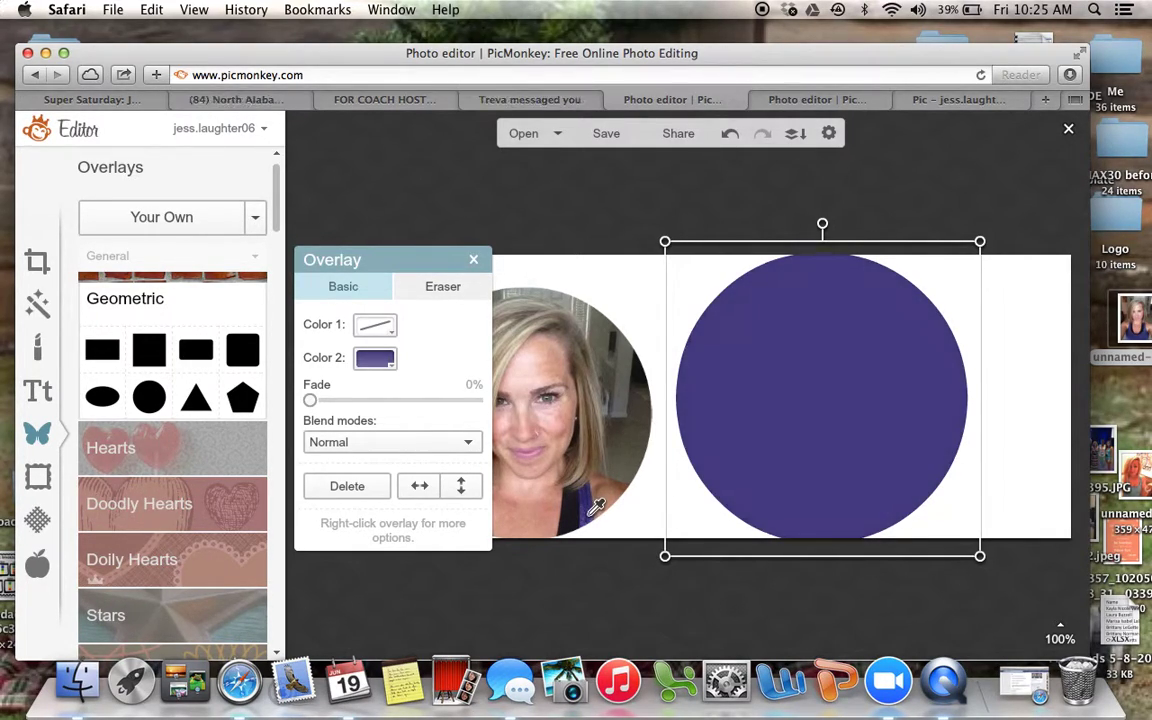
{"action": "left_click_drag", "start_coordinate": [588, 480], "coordinate": [810, 455]}
{"action": "left_click_drag", "start_coordinate": [926, 386], "coordinate": [540, 385]}
{"action": "left_click_drag", "start_coordinate": [787, 424], "coordinate": [462, 392]}
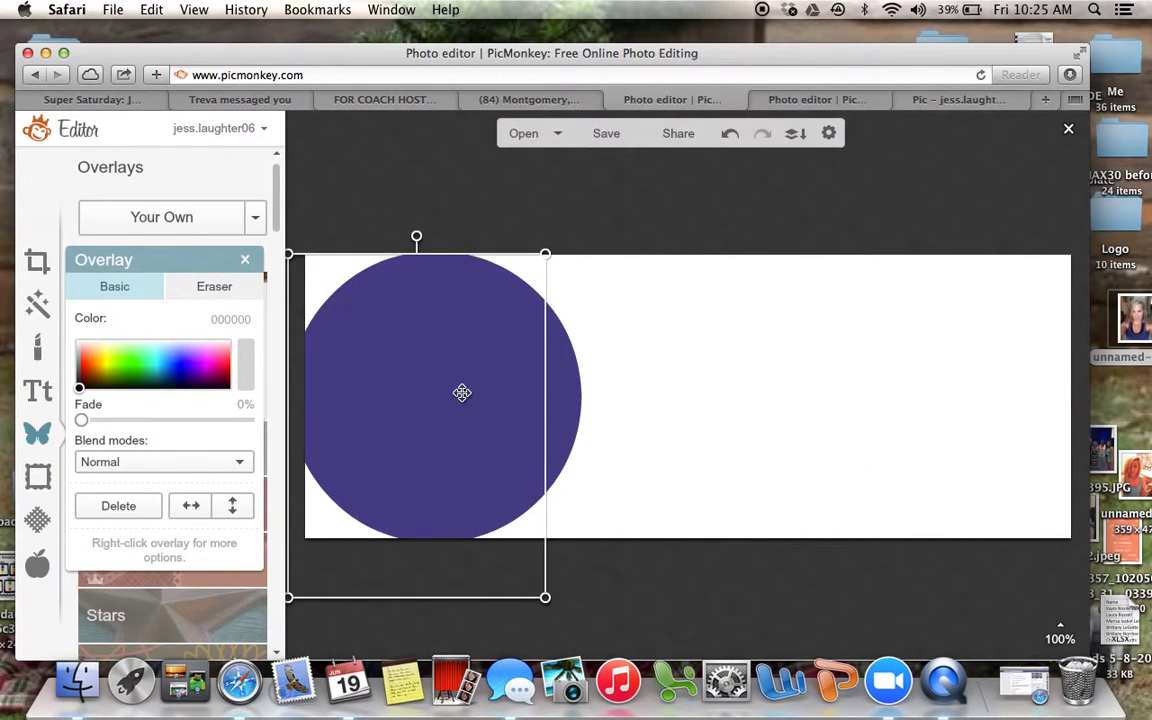
Send the purple circle behind the face photo and centre the photo so a ring frames it.
{"action": "right_click", "coordinate": [461, 393]}
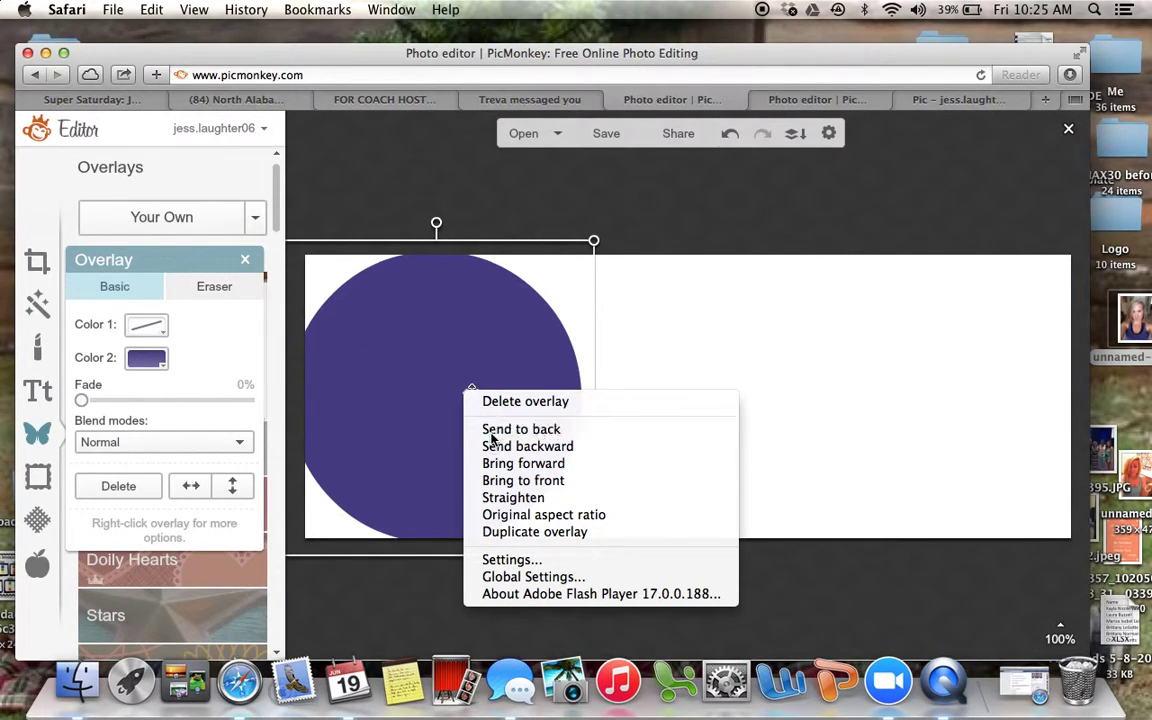
{"action": "left_click", "coordinate": [491, 431]}
{"action": "left_click_drag", "start_coordinate": [457, 420], "coordinate": [443, 413]}
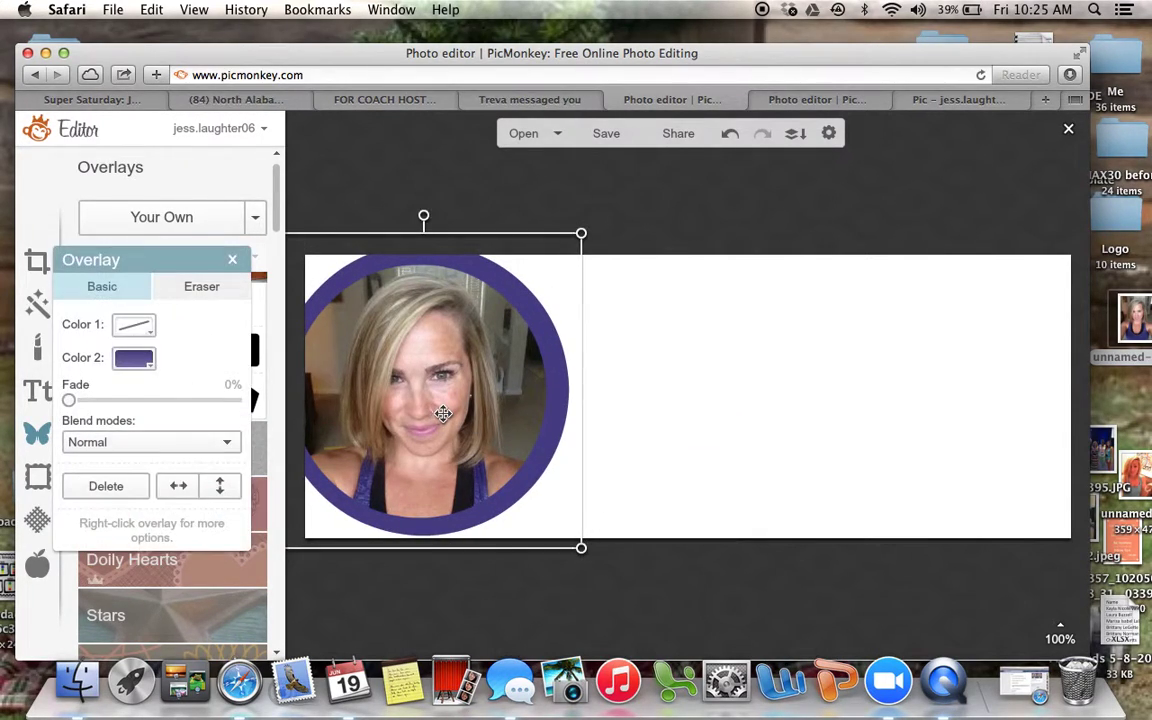
{"action": "right_click", "coordinate": [360, 395]}
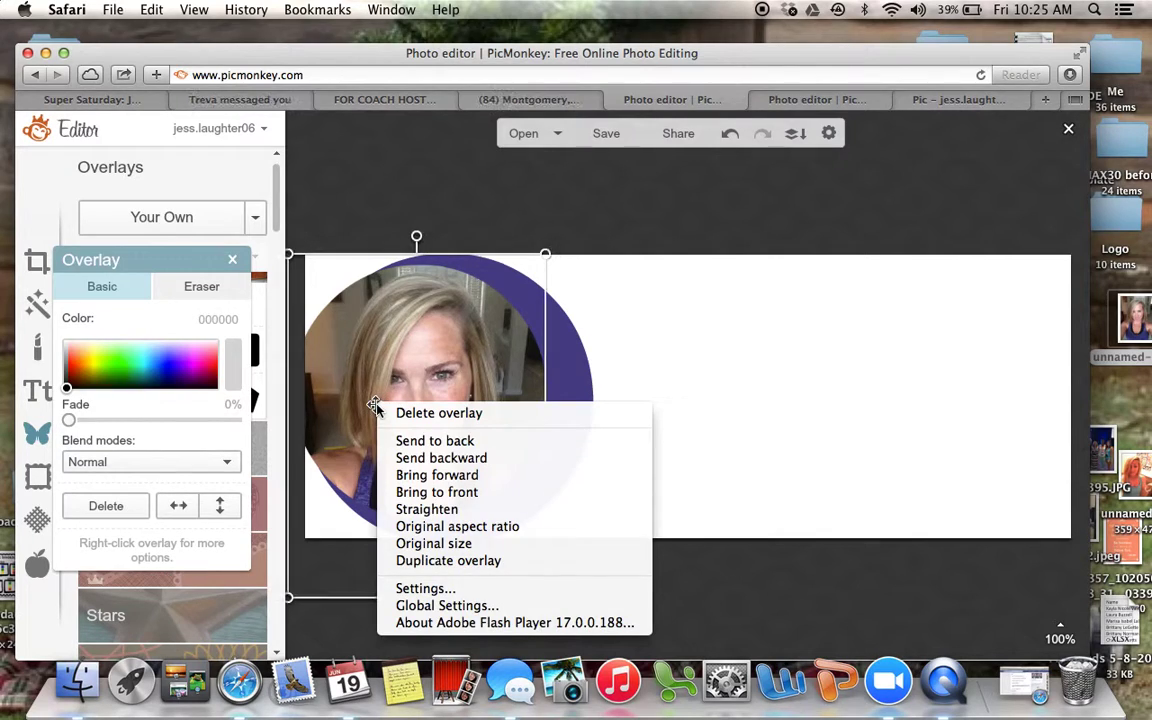
{"action": "left_click", "coordinate": [360, 395]}
{"action": "left_click_drag", "start_coordinate": [424, 374], "coordinate": [452, 380]}
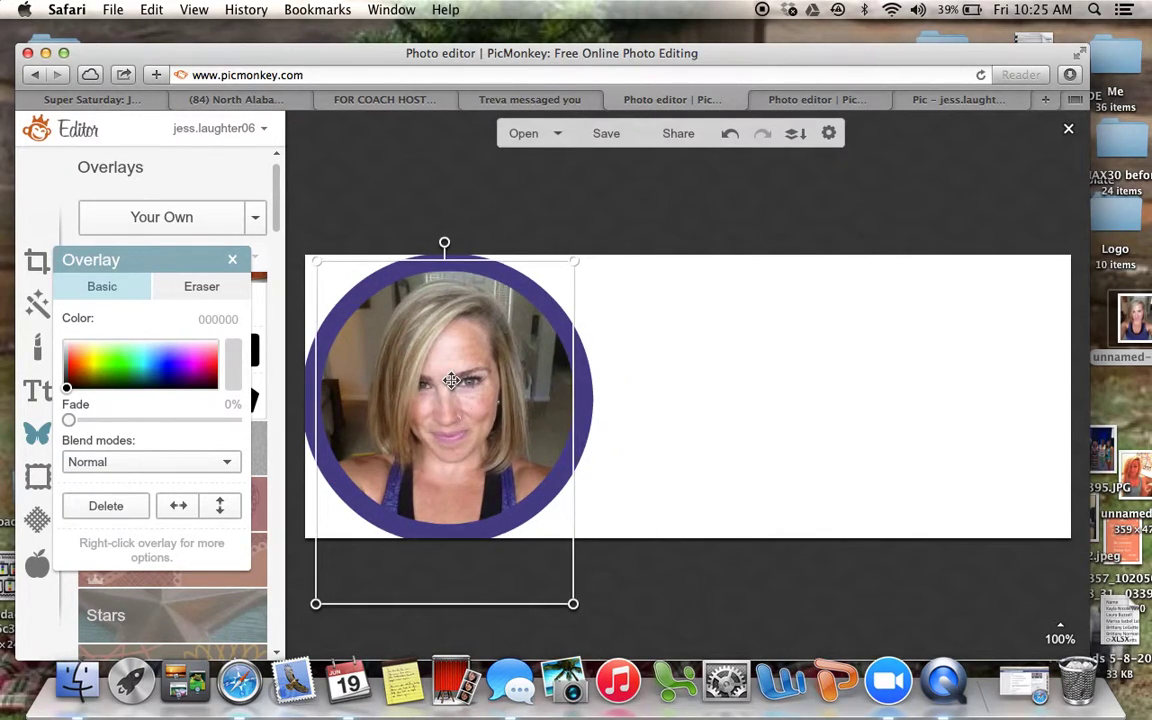
{"action": "left_click", "coordinate": [741, 407]}
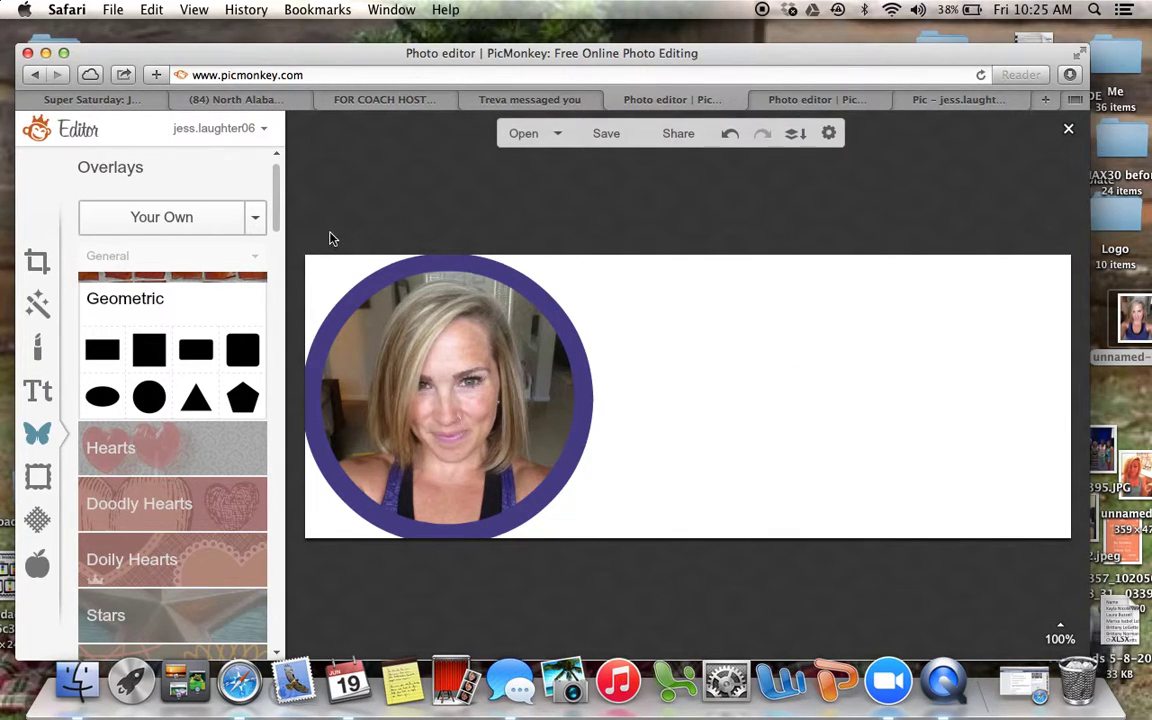
Add a rectangle stretched over the whole canvas and send it to the back.
{"action": "left_click", "coordinate": [103, 352]}
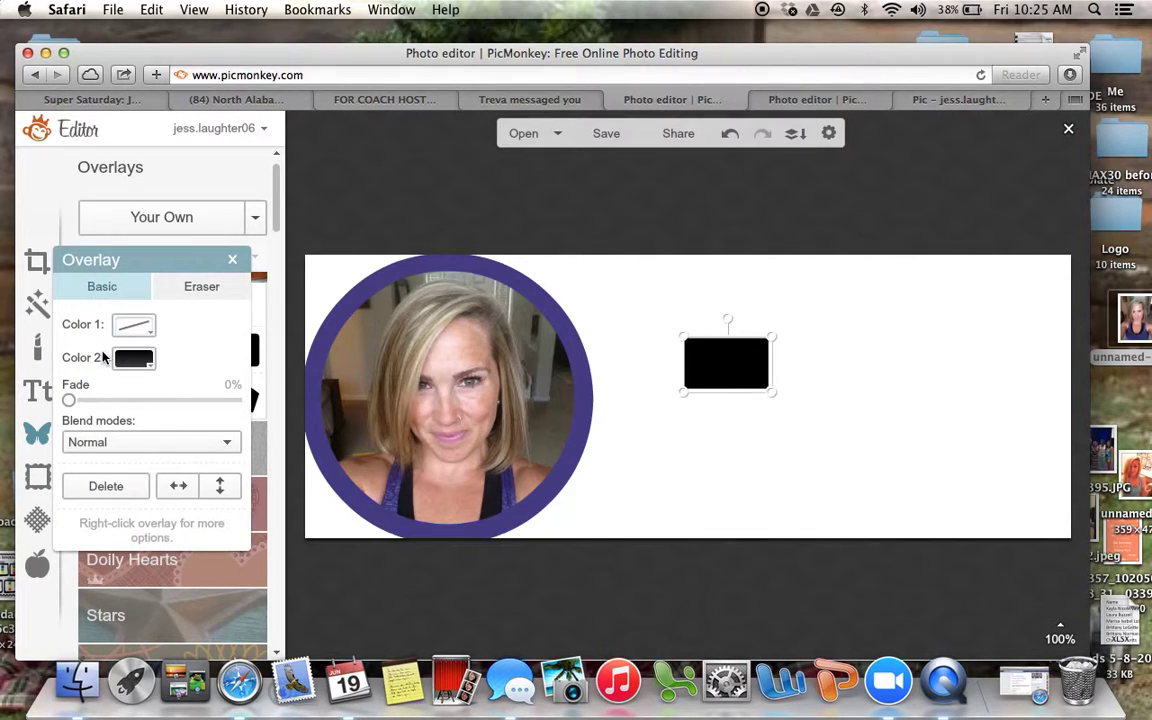
{"action": "left_click_drag", "start_coordinate": [727, 389], "coordinate": [414, 370]}
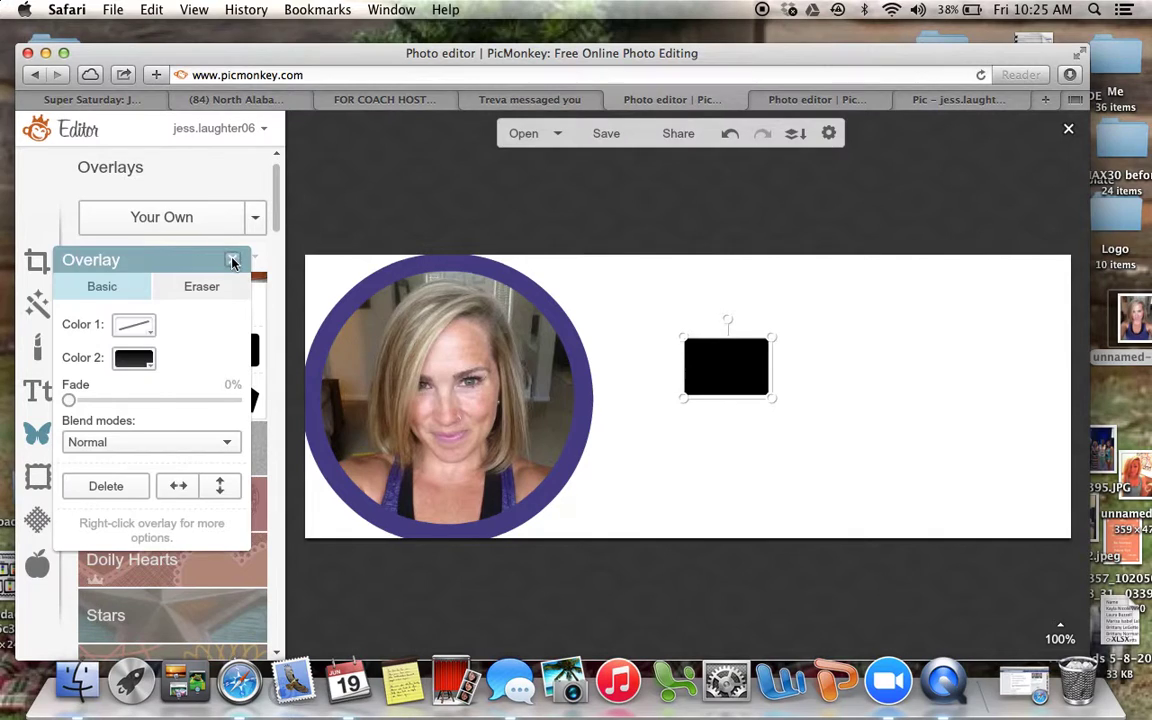
{"action": "left_click", "coordinate": [232, 259]}
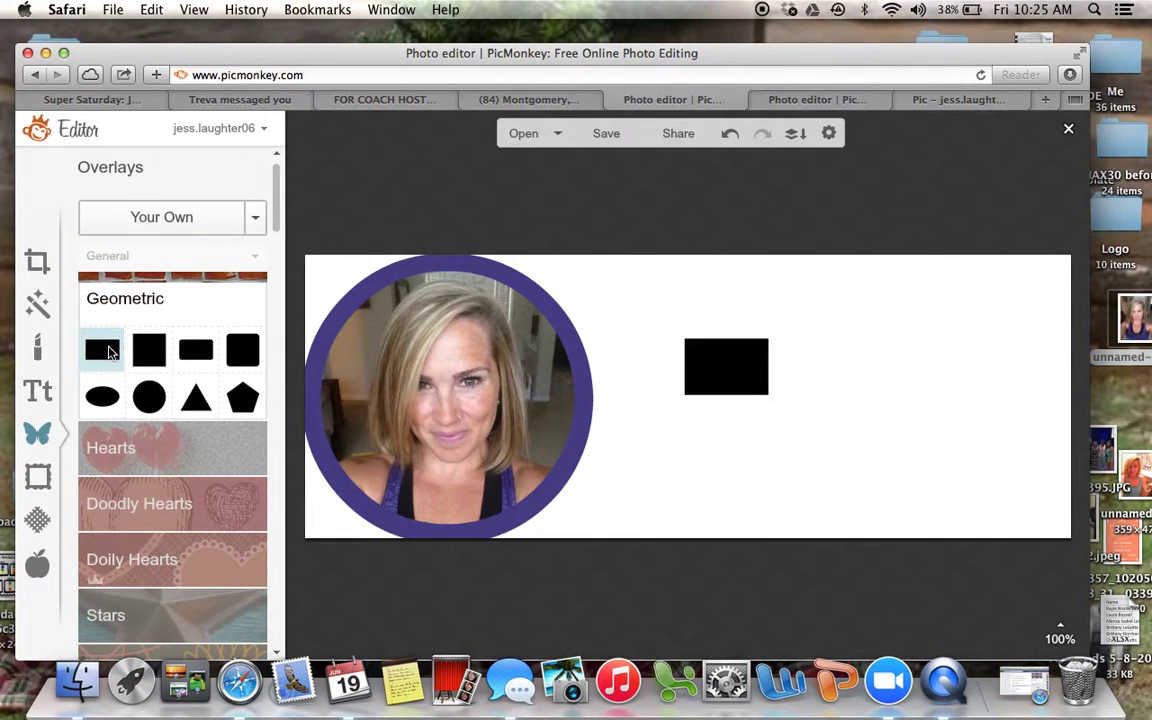
{"action": "left_click", "coordinate": [105, 350]}
{"action": "left_click", "coordinate": [760, 380]}
{"action": "key", "text": "Delete"}
{"action": "left_click_drag", "start_coordinate": [694, 372], "coordinate": [1003, 567]}
{"action": "left_click_drag", "start_coordinate": [939, 529], "coordinate": [926, 516]}
{"action": "right_click", "coordinate": [837, 449]}
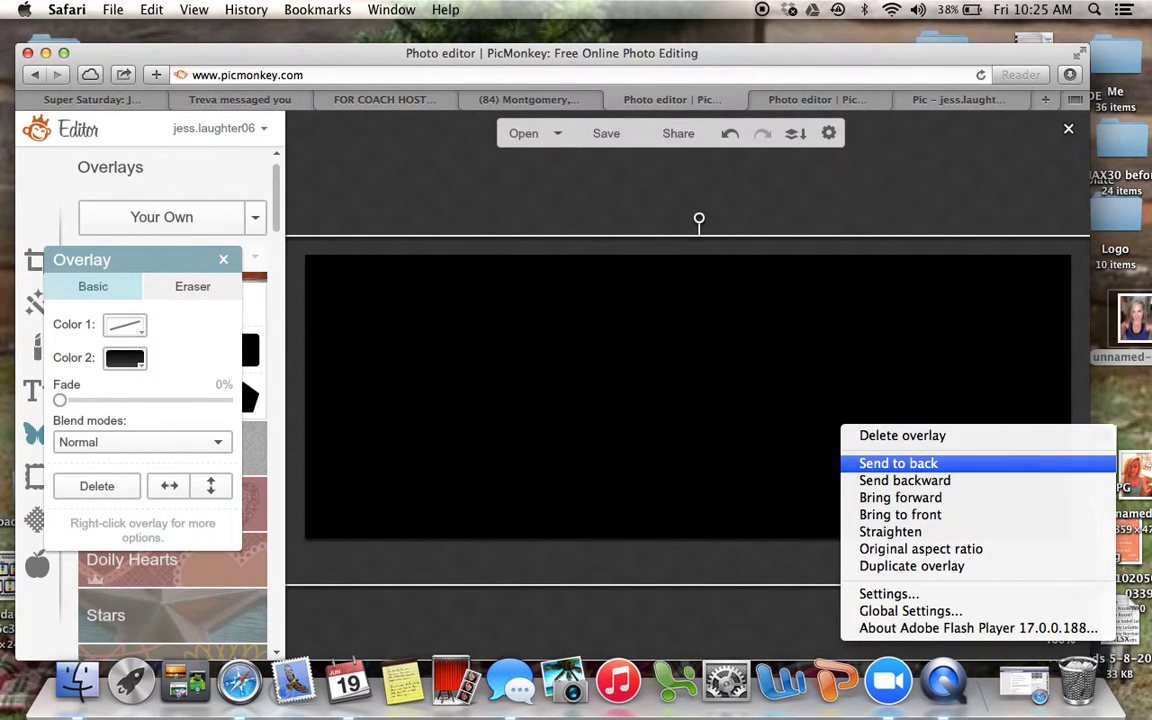
{"action": "left_click", "coordinate": [867, 463]}
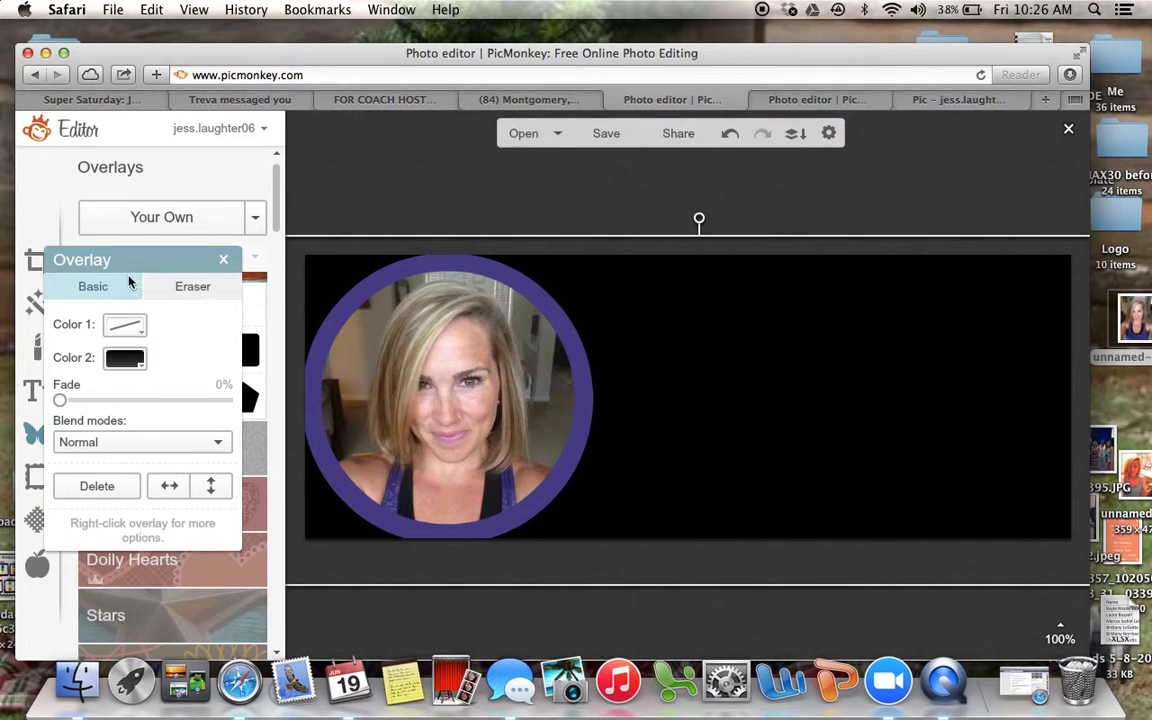
Fill the background rectangle with the ring's purple using the eyedropper.
{"action": "left_click", "coordinate": [125, 358]}
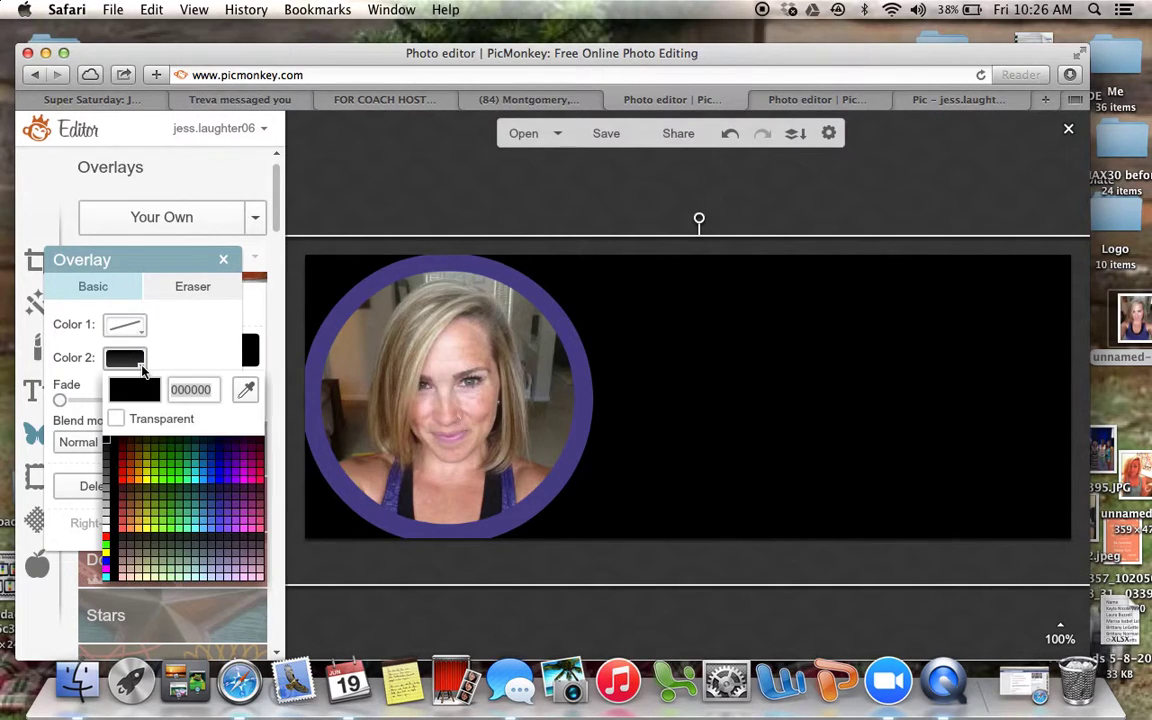
{"action": "left_click", "coordinate": [241, 394]}
{"action": "left_click", "coordinate": [322, 366]}
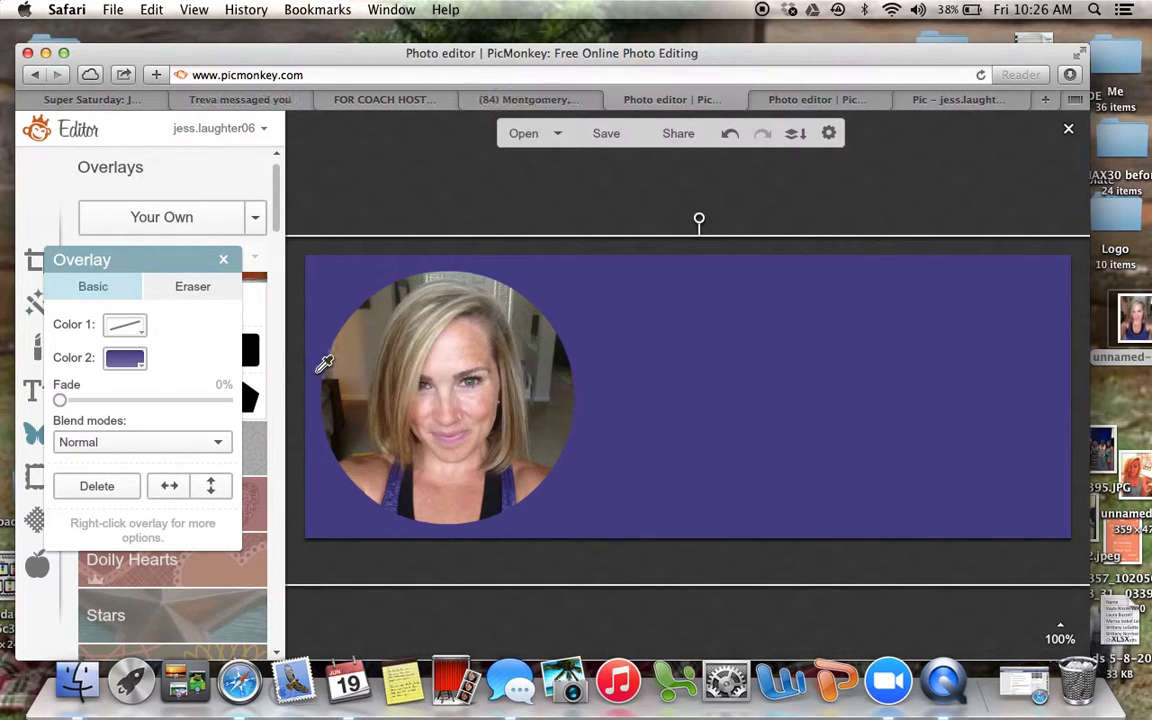
{"action": "left_click", "coordinate": [414, 186]}
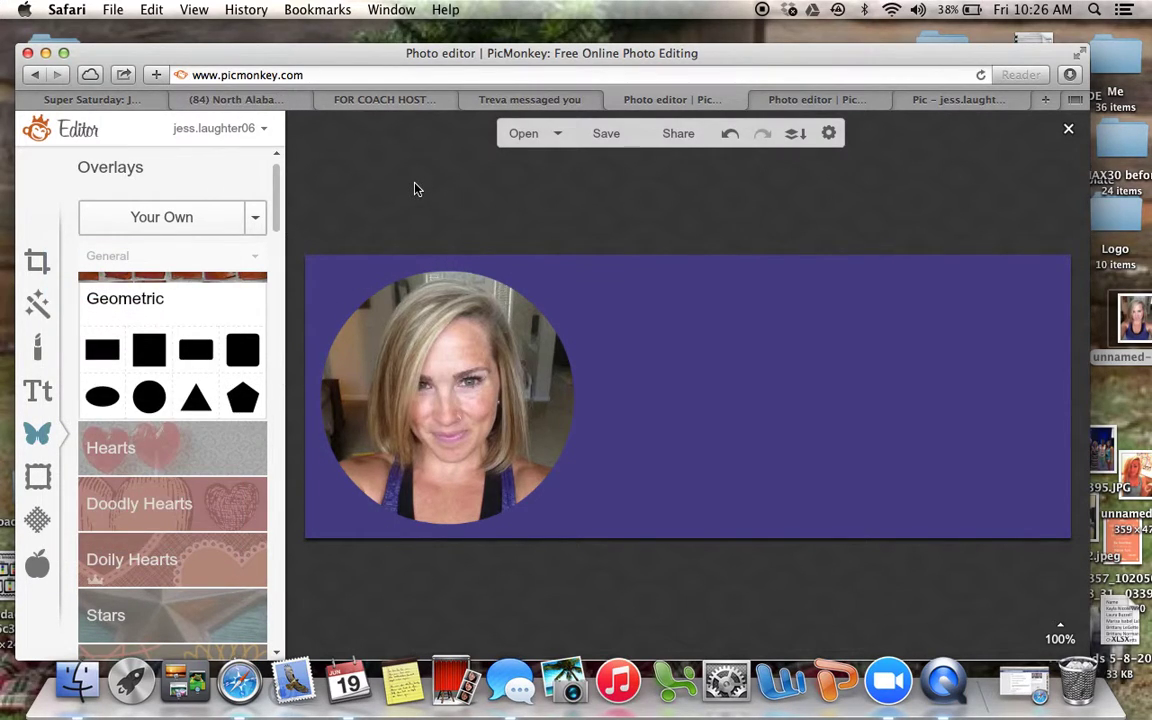
Enlarge the face photo slightly and nudge it up and left.
{"action": "left_click", "coordinate": [523, 463]}
{"action": "left_click_drag", "start_coordinate": [573, 603], "coordinate": [600, 640]}
{"action": "left_click_drag", "start_coordinate": [489, 417], "coordinate": [470, 403]}
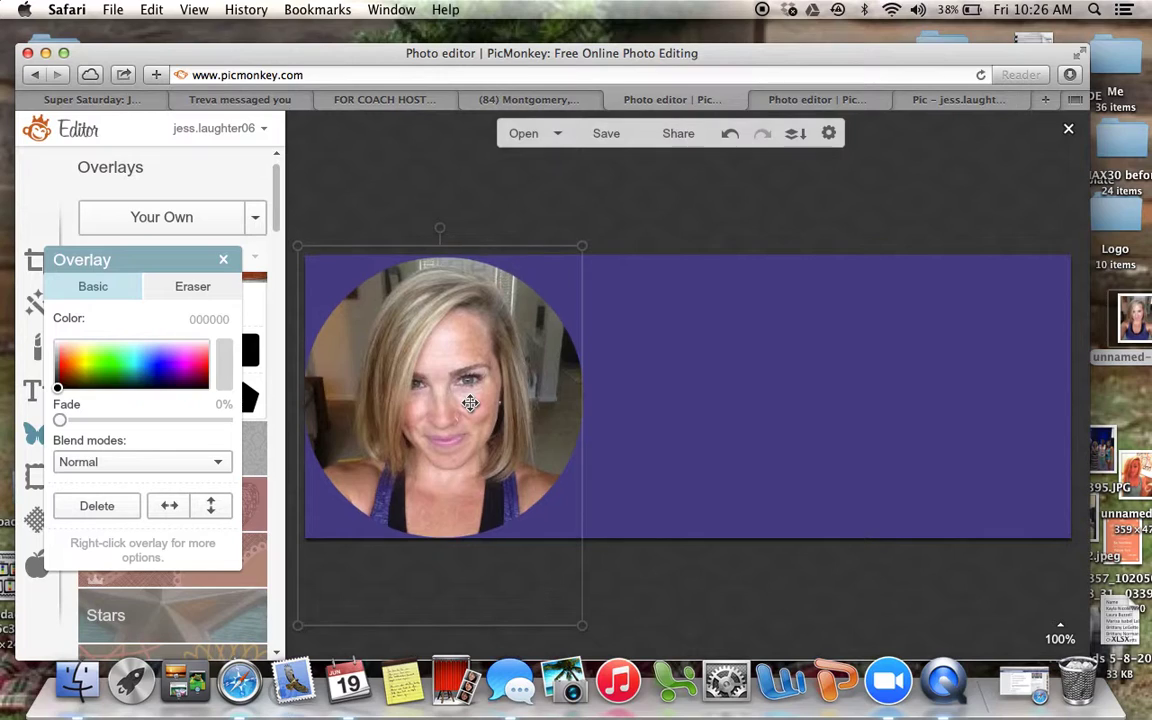
Add a thin black bar spanning the full banner width near the top.
{"action": "left_click", "coordinate": [408, 192]}
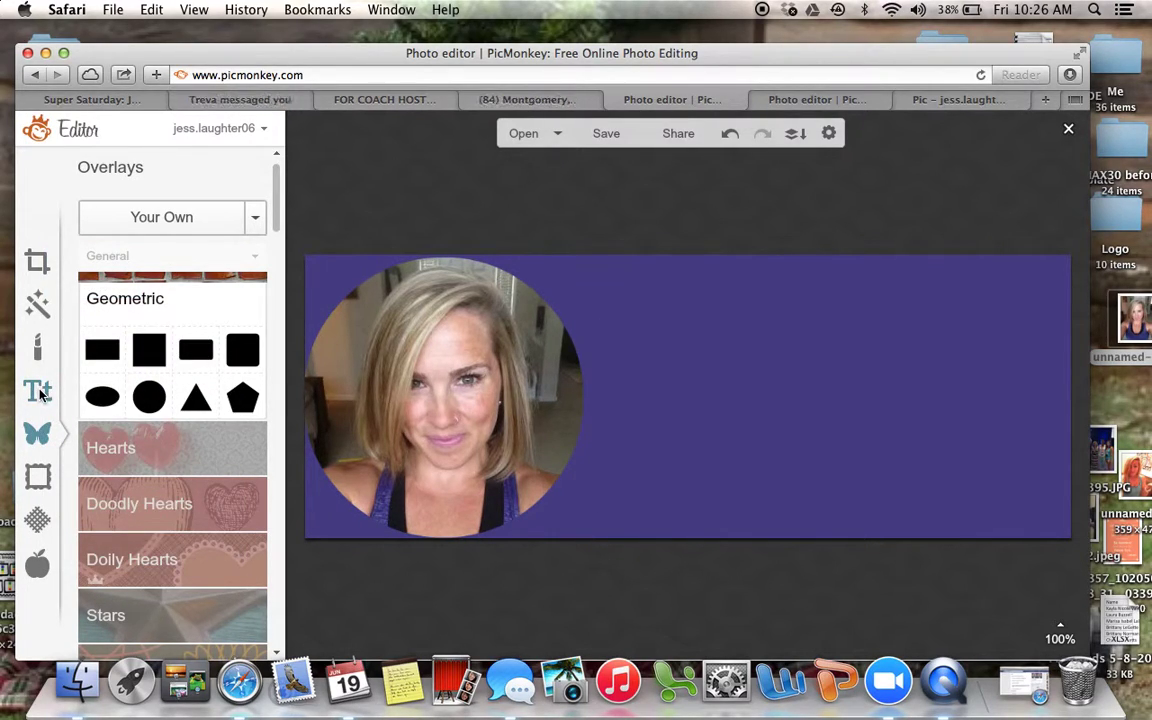
{"action": "left_click", "coordinate": [41, 391]}
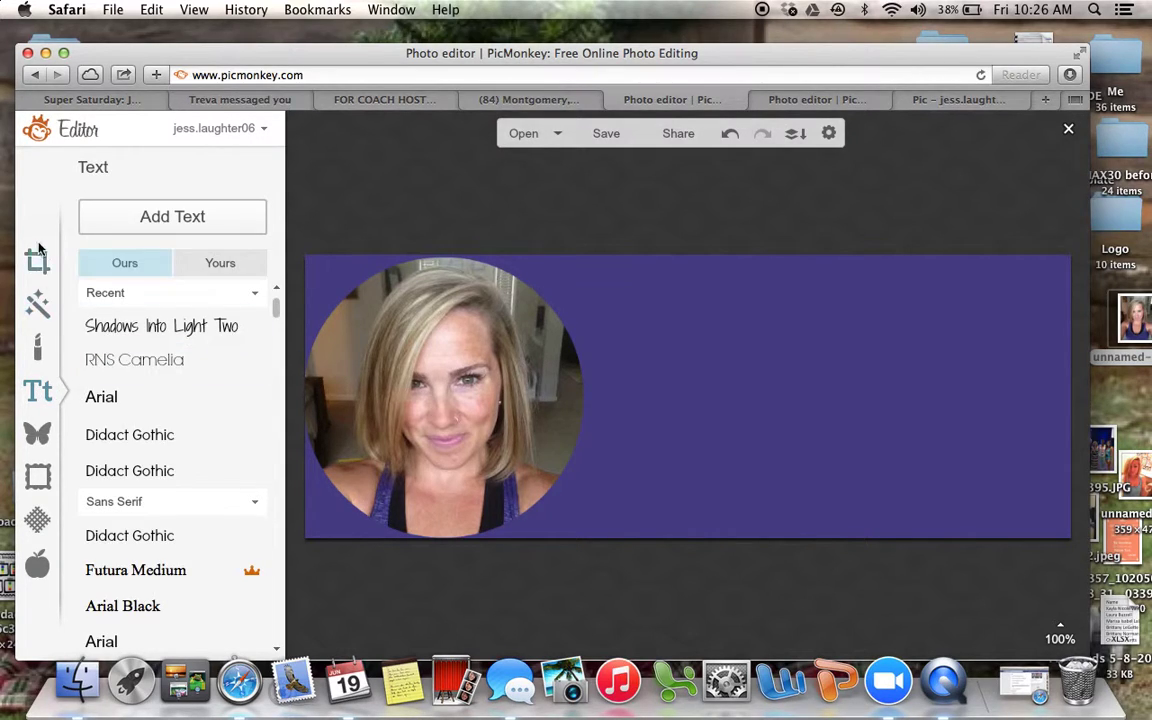
{"action": "left_click", "coordinate": [36, 440]}
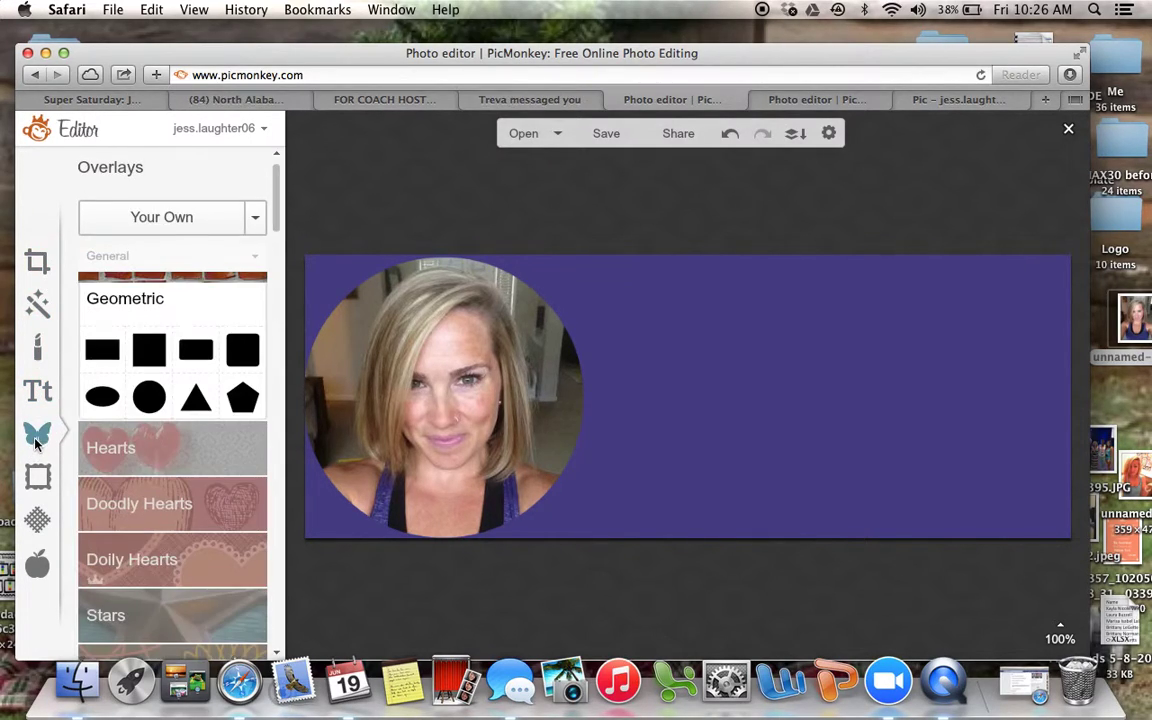
{"action": "left_click", "coordinate": [102, 349]}
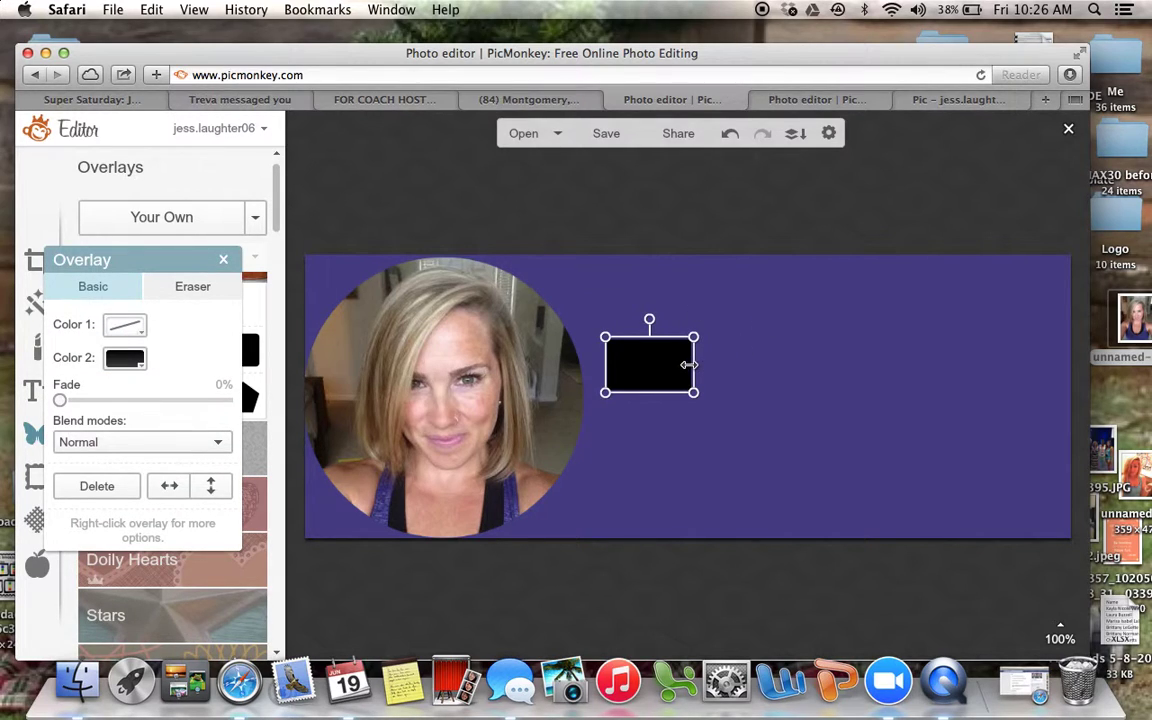
{"action": "left_click_drag", "start_coordinate": [686, 362], "coordinate": [1138, 312]}
{"action": "left_click_drag", "start_coordinate": [602, 362], "coordinate": [288, 362]}
{"action": "left_click_drag", "start_coordinate": [643, 387], "coordinate": [687, 286]}
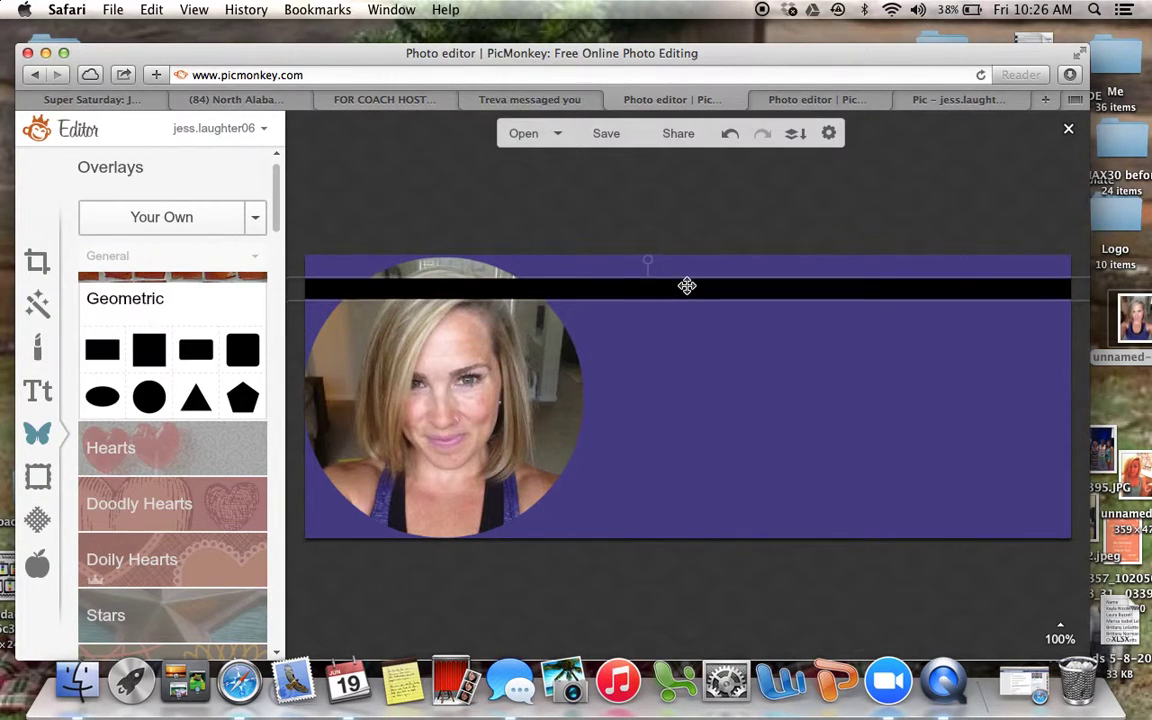
Duplicate the black bar lower on the banner and delete the extra copy.
{"action": "right_click", "coordinate": [689, 289]}
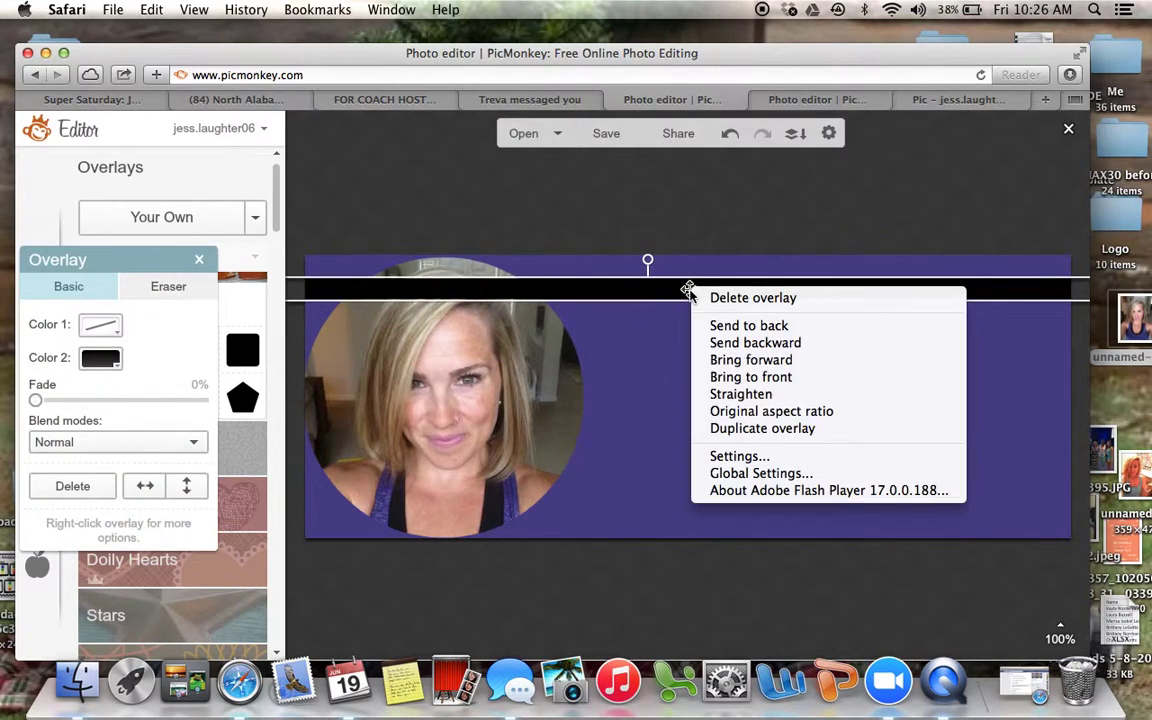
{"action": "left_click", "coordinate": [725, 430]}
{"action": "left_click_drag", "start_coordinate": [698, 314], "coordinate": [690, 350]}
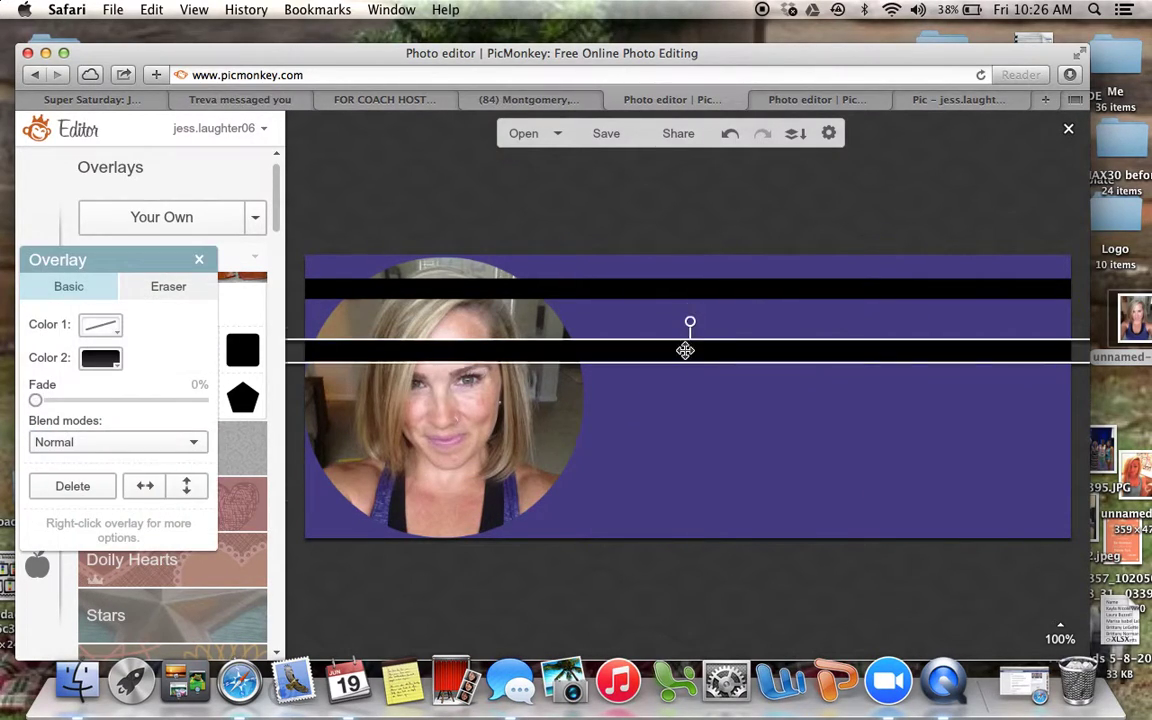
{"action": "right_click", "coordinate": [712, 292]}
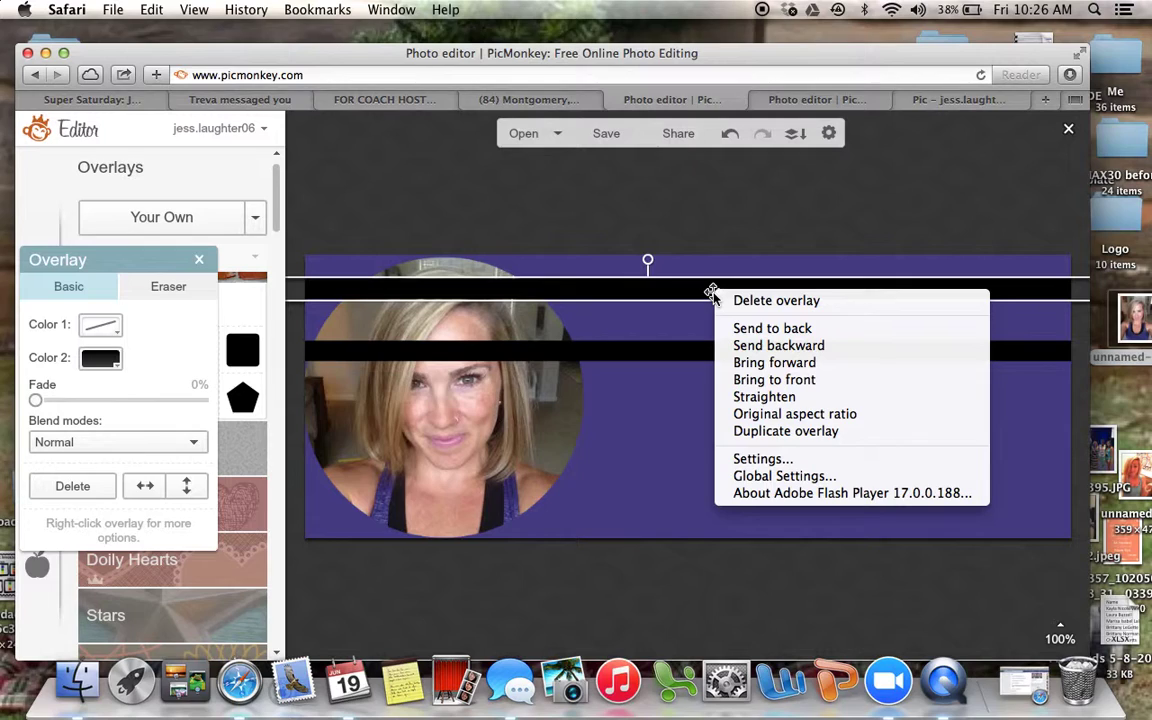
{"action": "left_click", "coordinate": [736, 432]}
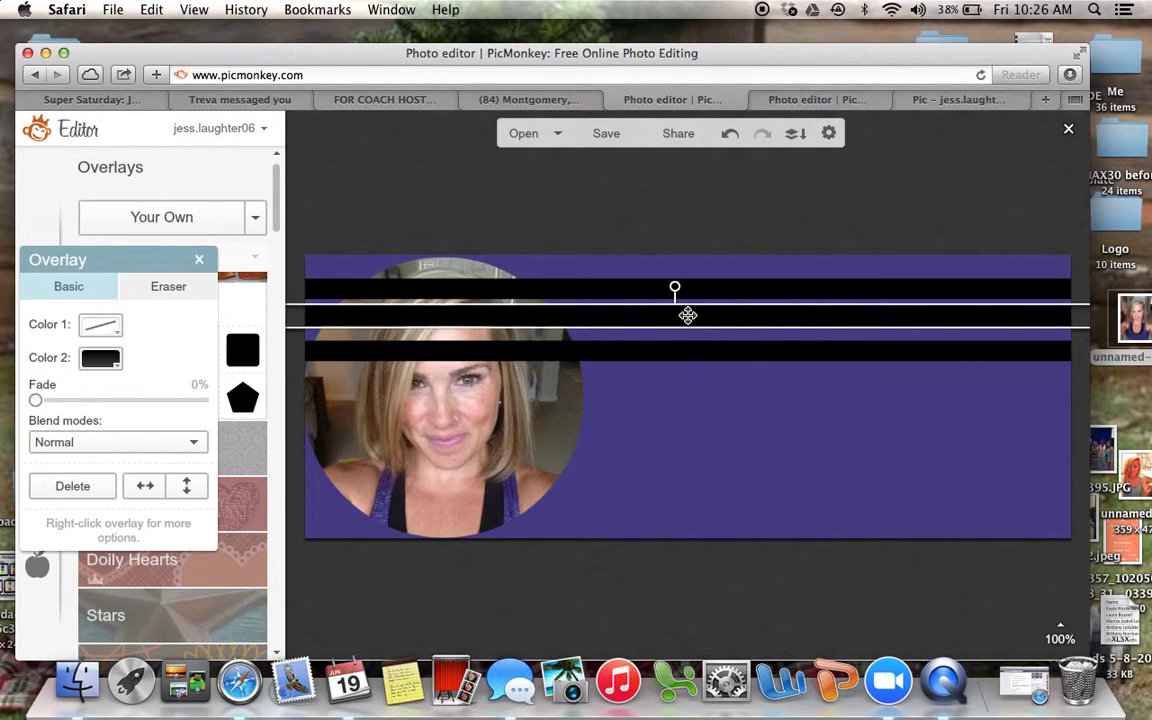
{"action": "left_click", "coordinate": [50, 486]}
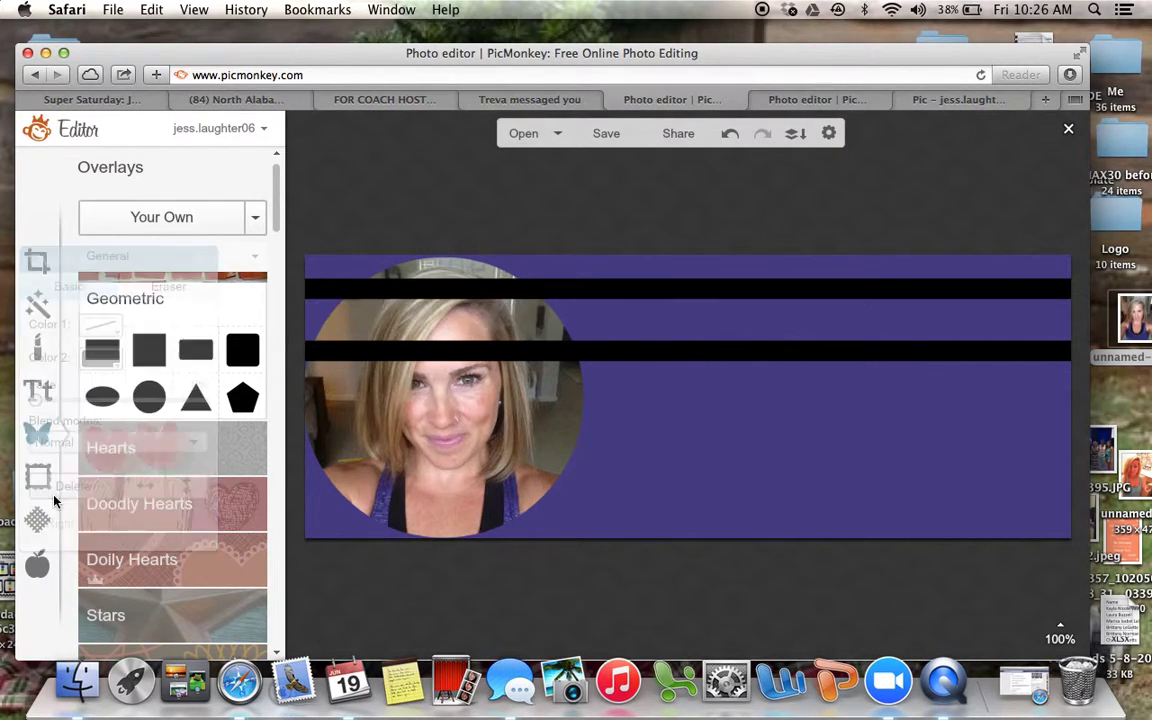
Drag the lower stripe down near the banner's bottom and recolour it white.
{"action": "left_click_drag", "start_coordinate": [630, 349], "coordinate": [627, 498]}
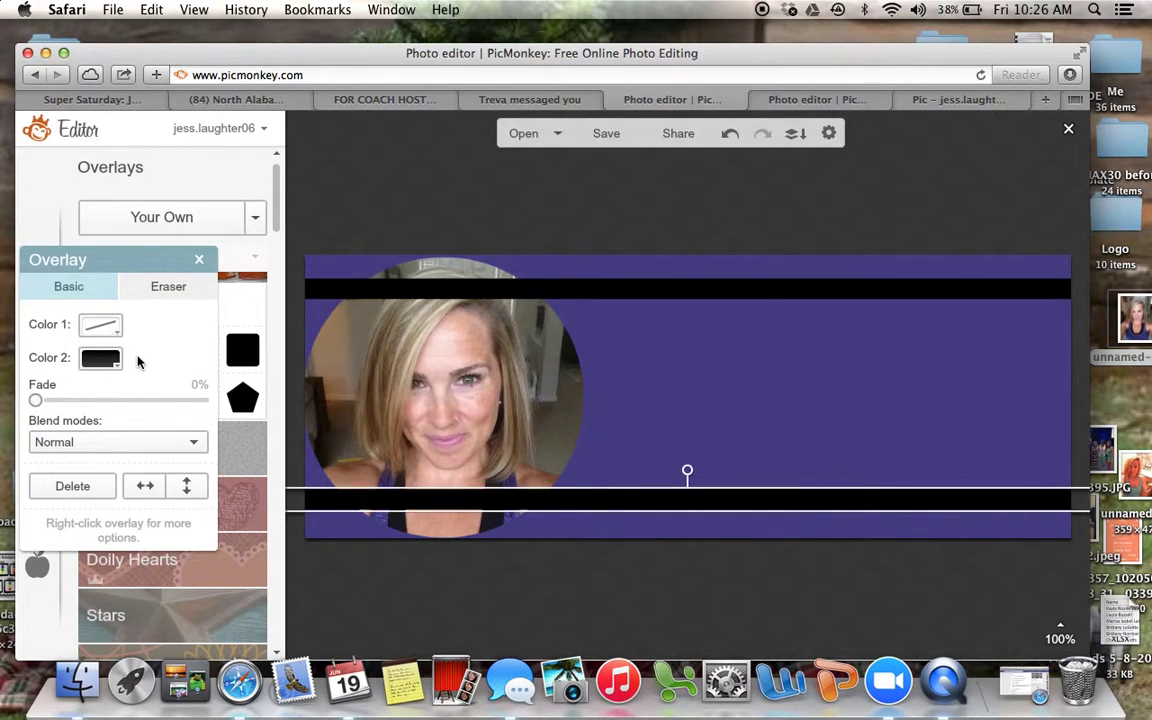
{"action": "left_click", "coordinate": [106, 360]}
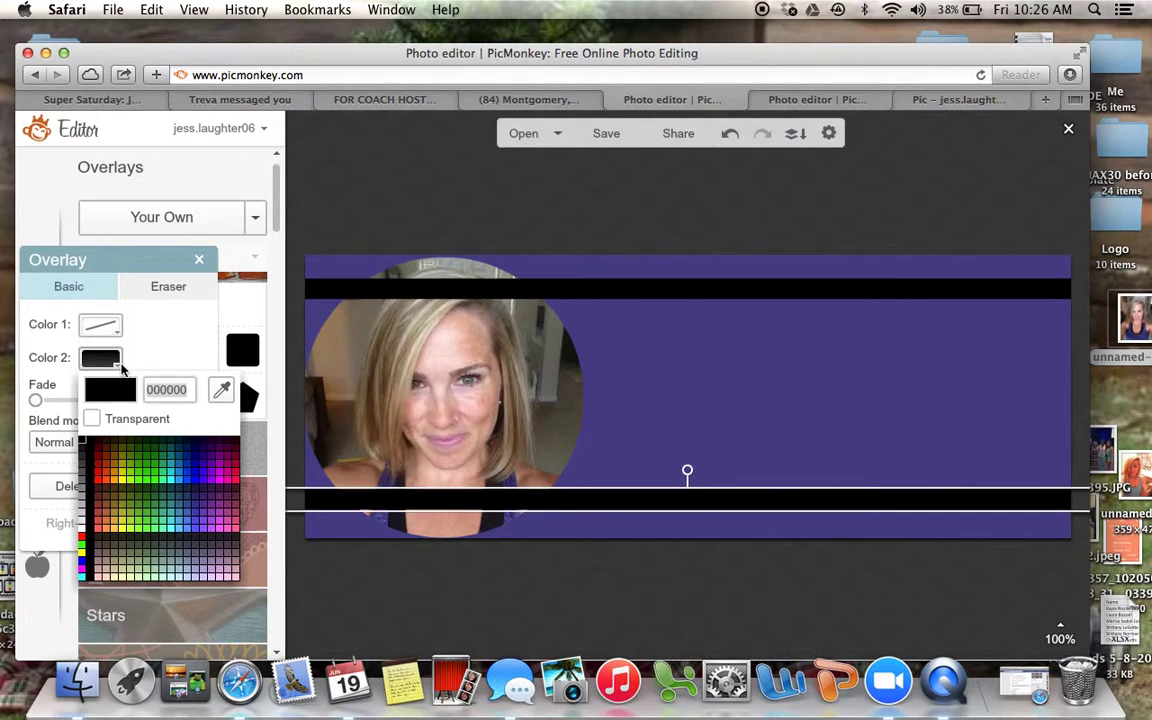
{"action": "left_click", "coordinate": [88, 510]}
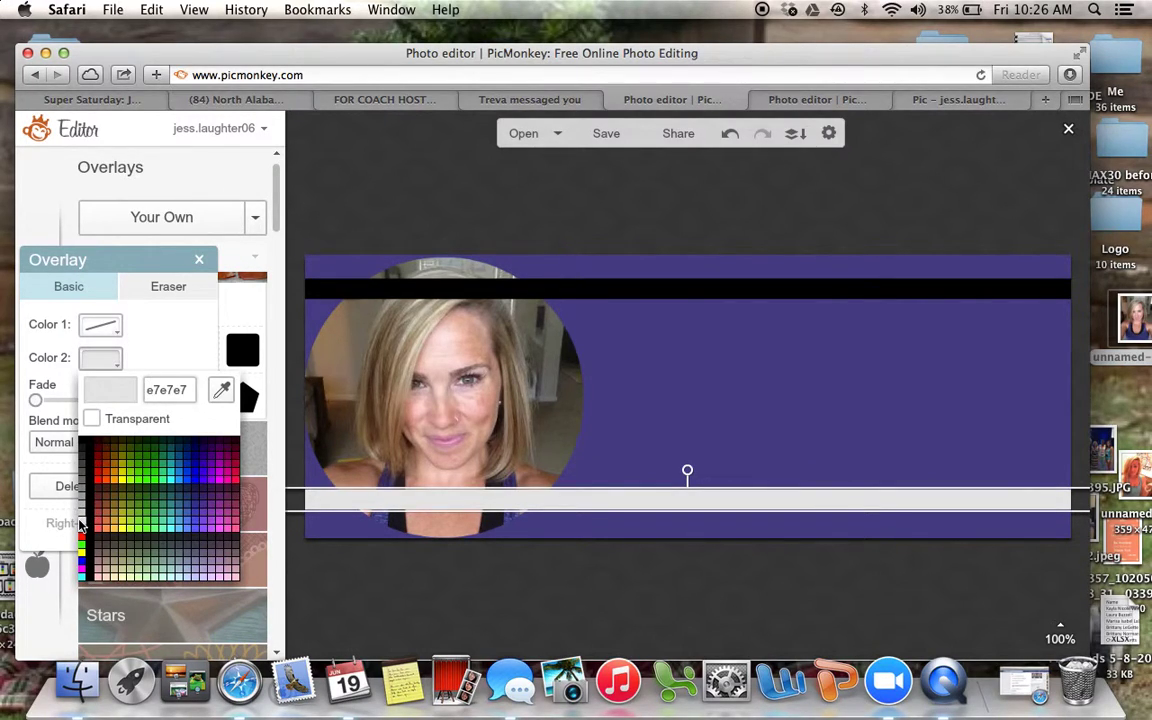
{"action": "left_click", "coordinate": [80, 525]}
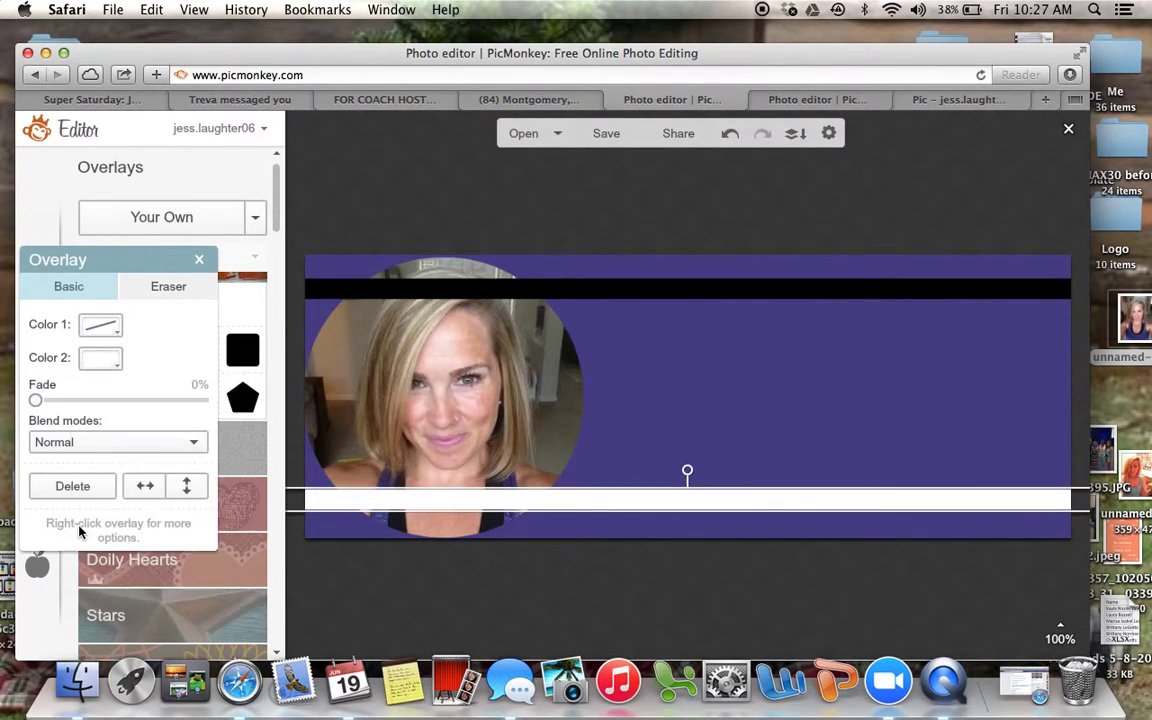
Recolour the top stripe white as well.
{"action": "left_click", "coordinate": [508, 296]}
{"action": "left_click", "coordinate": [120, 368]}
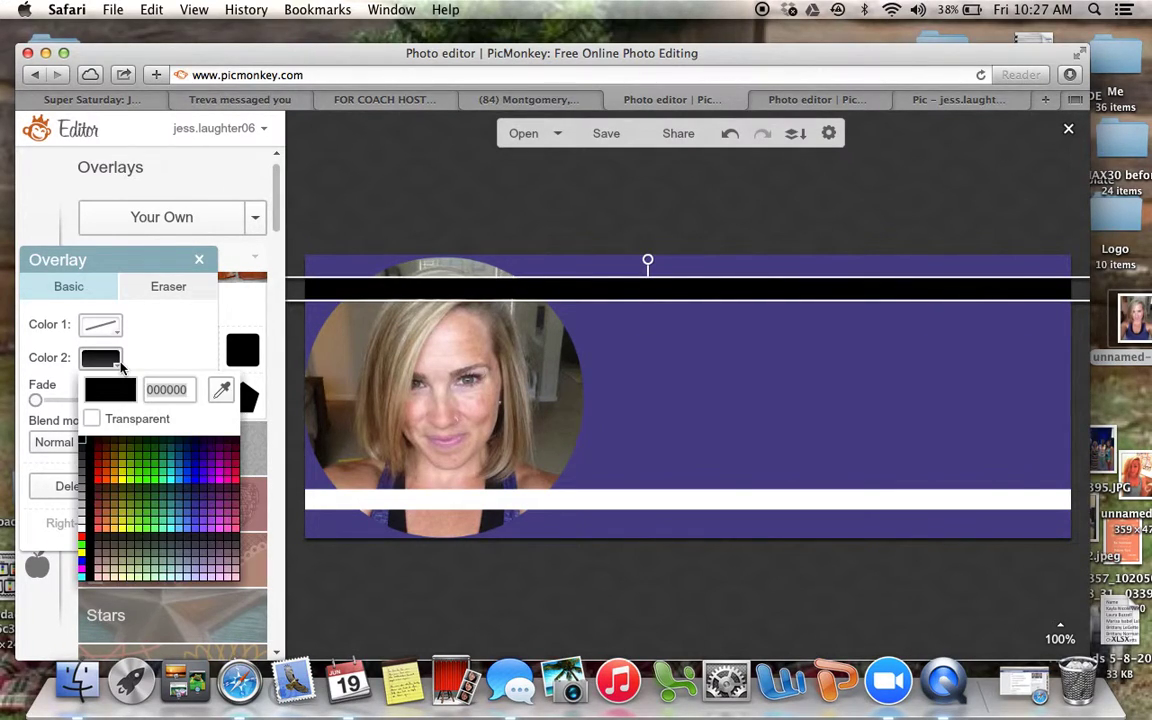
{"action": "left_click", "coordinate": [85, 535]}
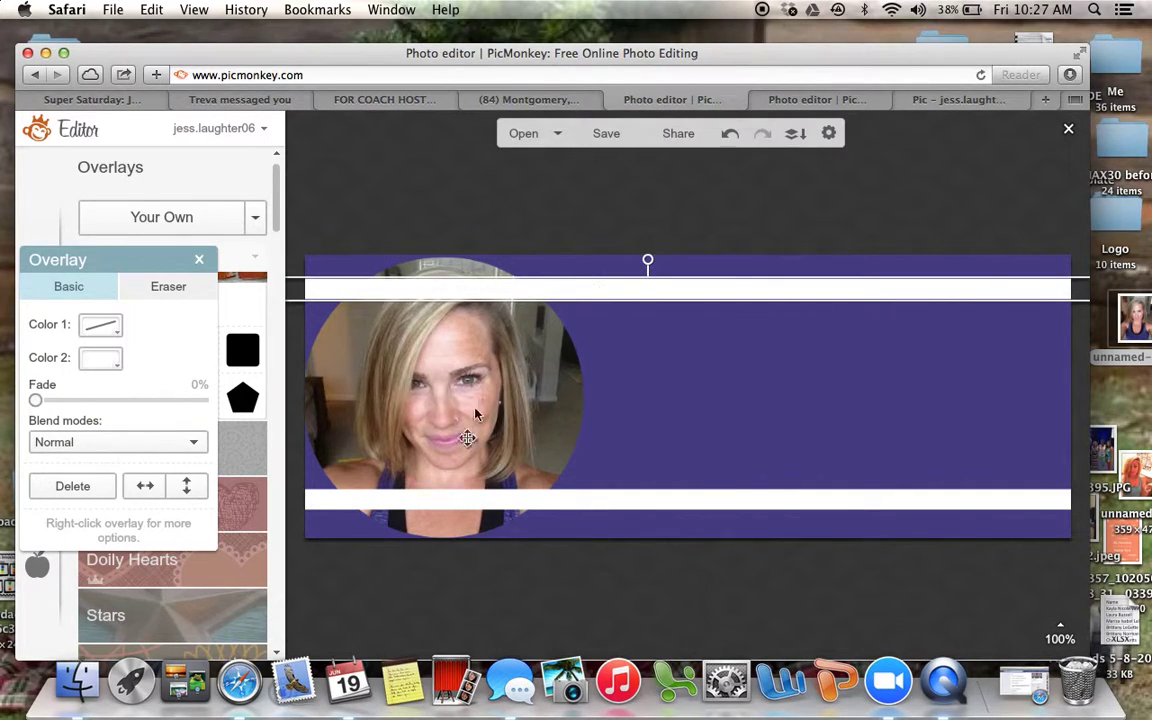
Send both white stripes to the back and close the Overlay palette.
{"action": "right_click", "coordinate": [470, 292]}
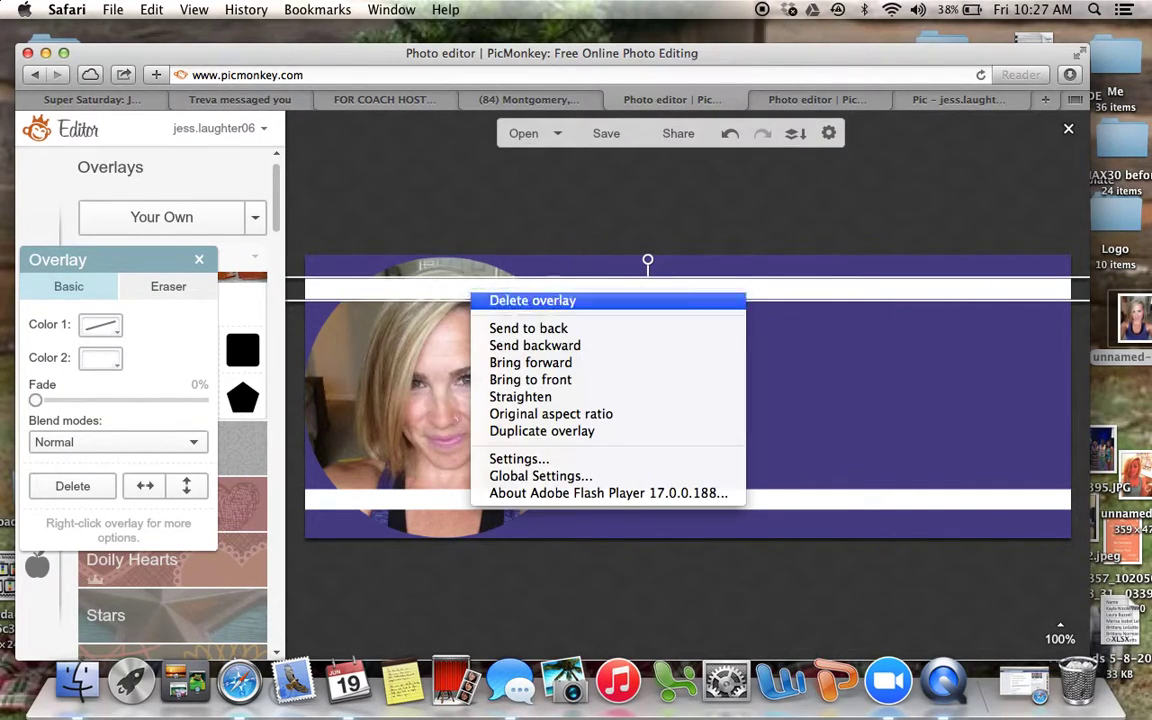
{"action": "left_click", "coordinate": [495, 330]}
{"action": "right_click", "coordinate": [475, 497]}
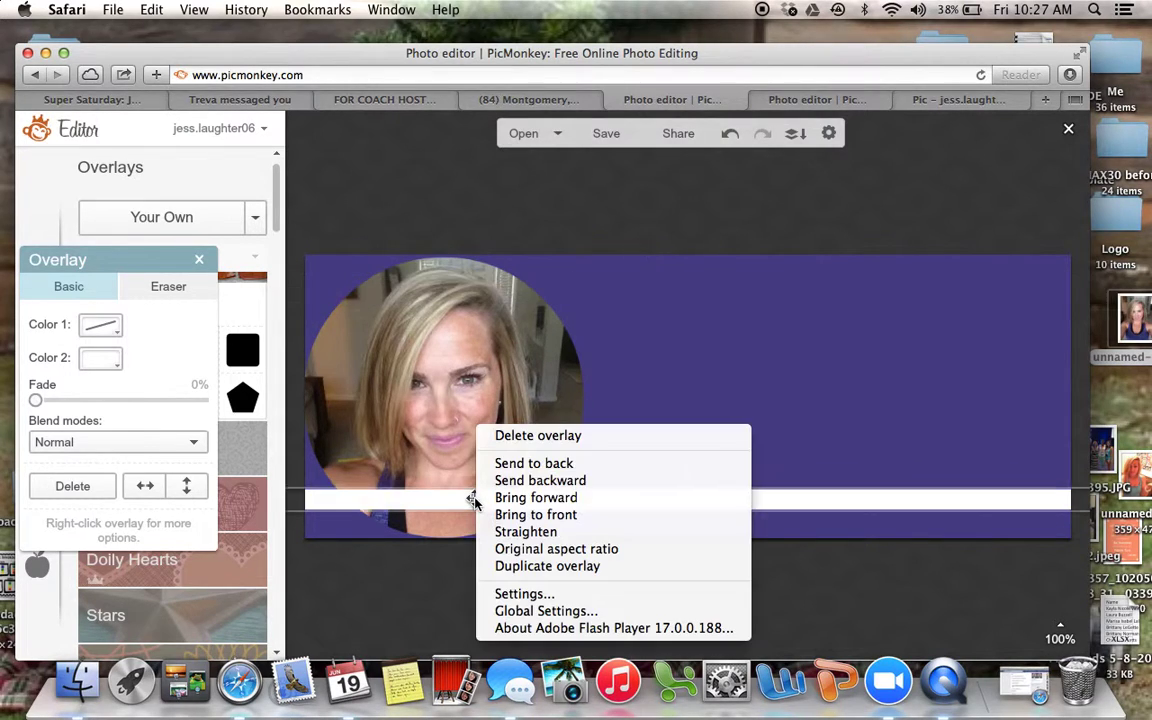
{"action": "left_click", "coordinate": [509, 462]}
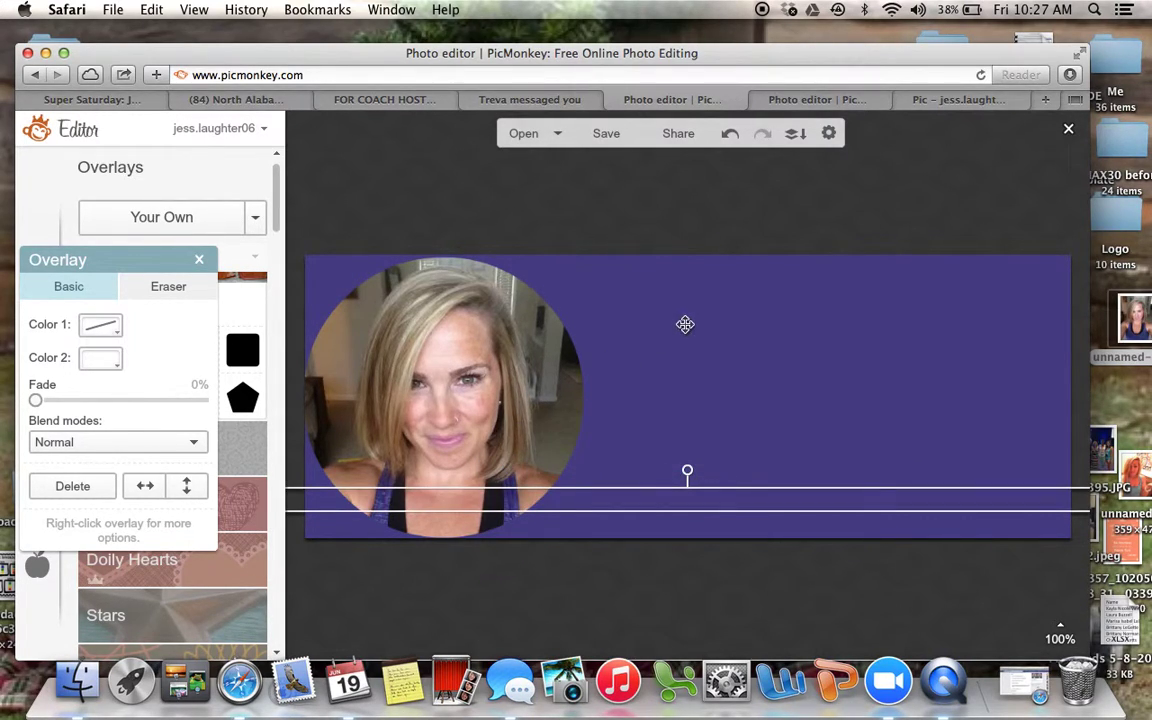
{"action": "left_click", "coordinate": [512, 384]}
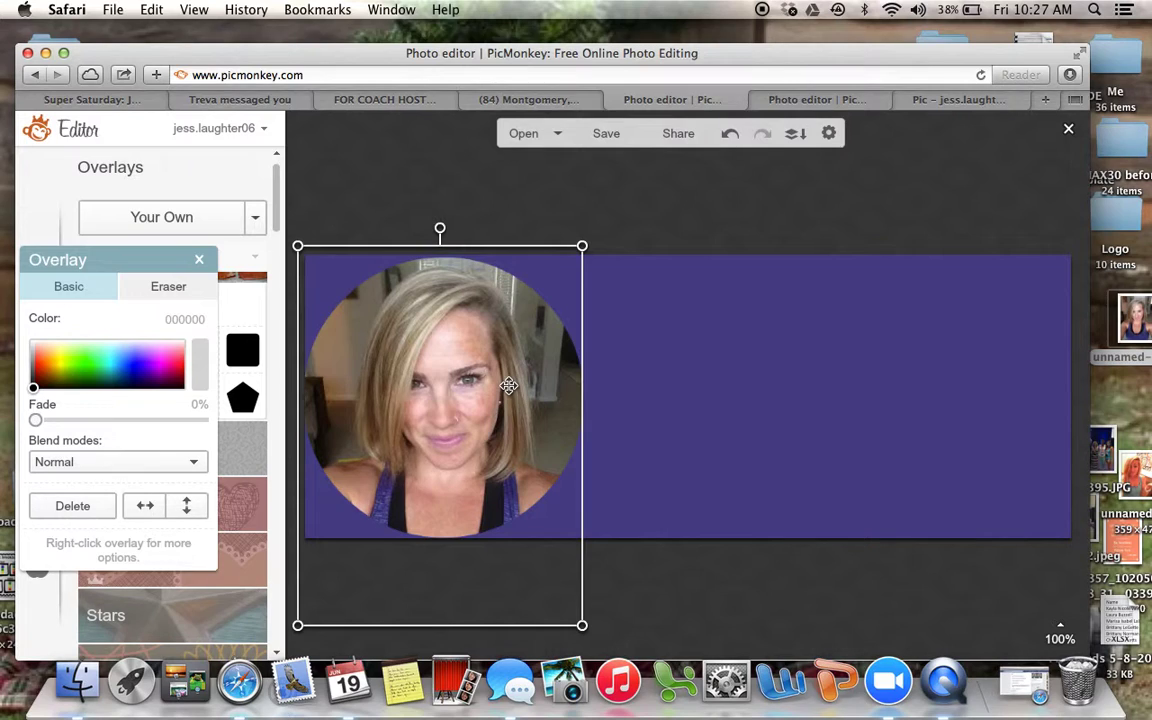
{"action": "left_click", "coordinate": [199, 259]}
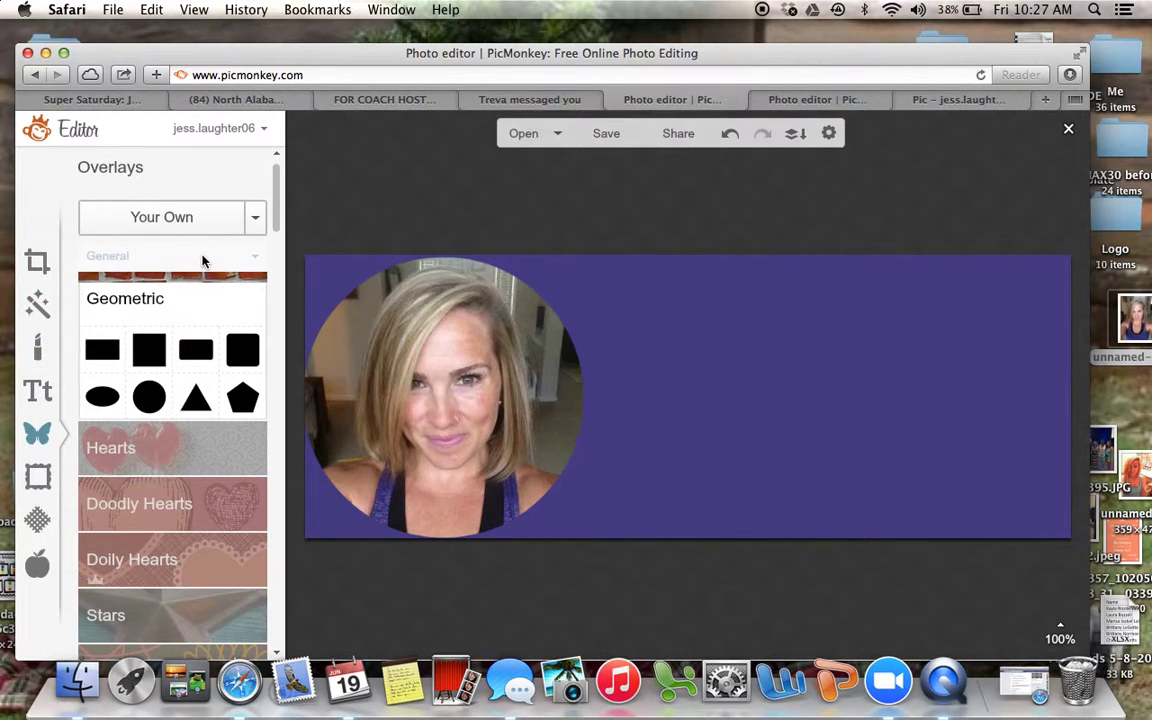
Undo both Send to back actions so the stripes reappear above the purple background.
{"action": "left_click", "coordinate": [729, 136]}
{"action": "left_click", "coordinate": [729, 137]}
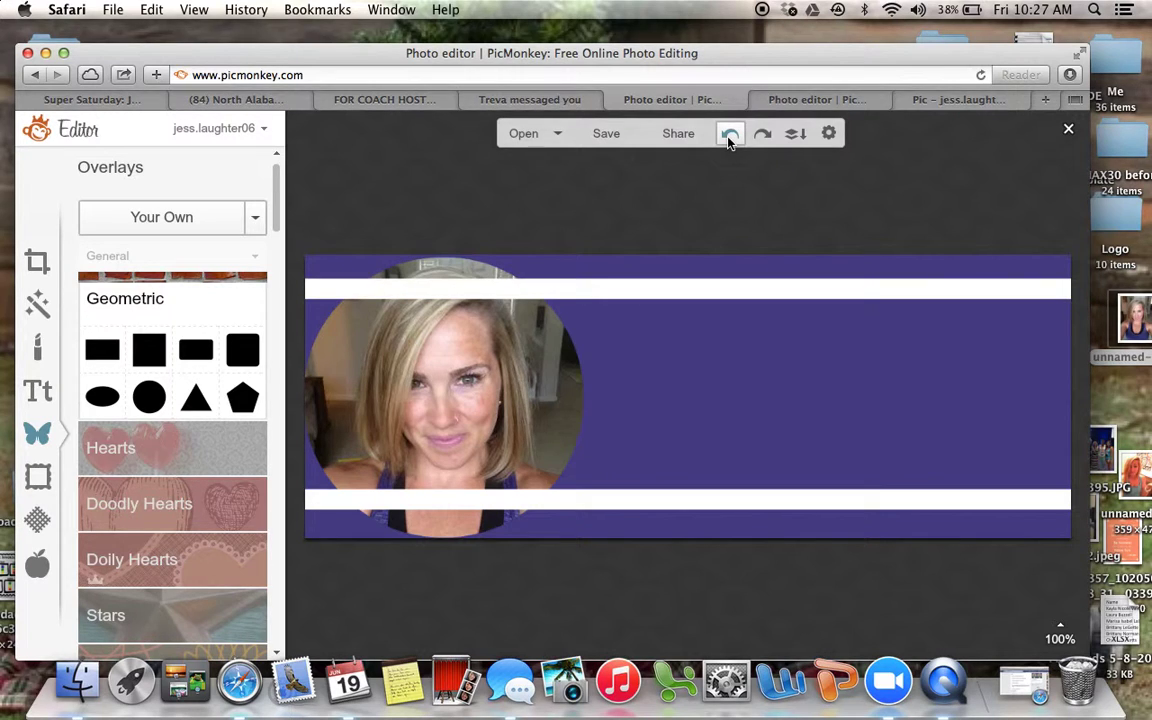
{"action": "left_click", "coordinate": [733, 409]}
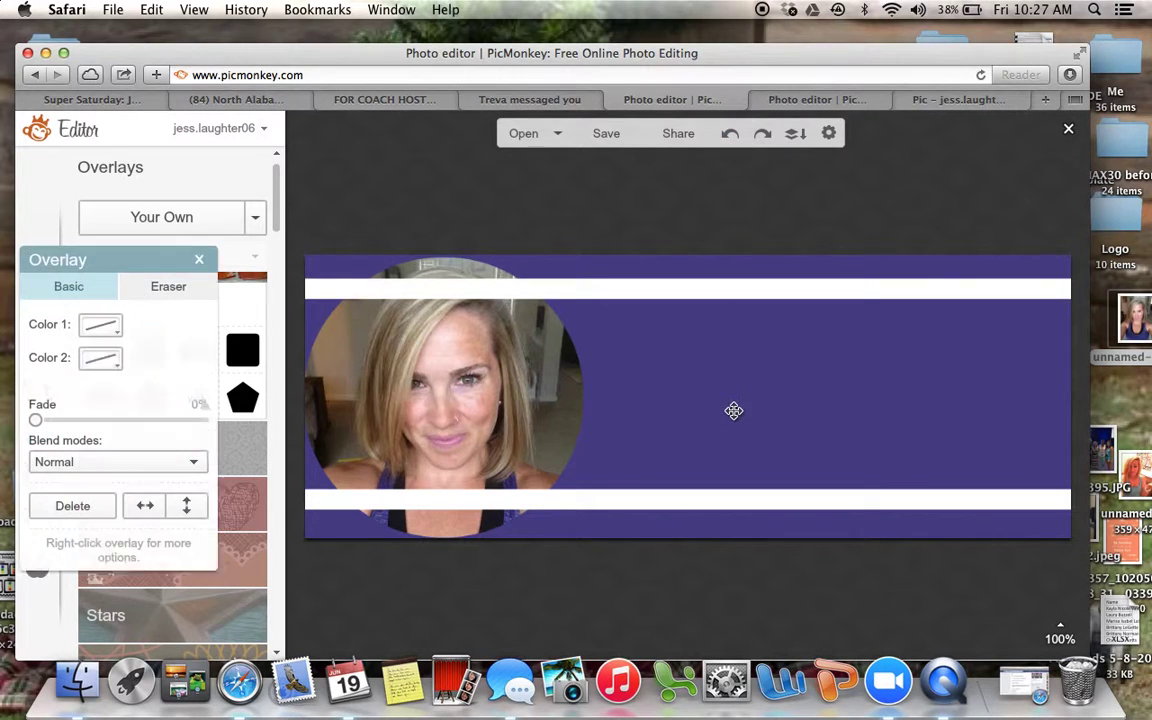
{"action": "left_click", "coordinate": [531, 196]}
Send each white stripe backward so it sits behind the circular photo.
{"action": "right_click", "coordinate": [443, 291]}
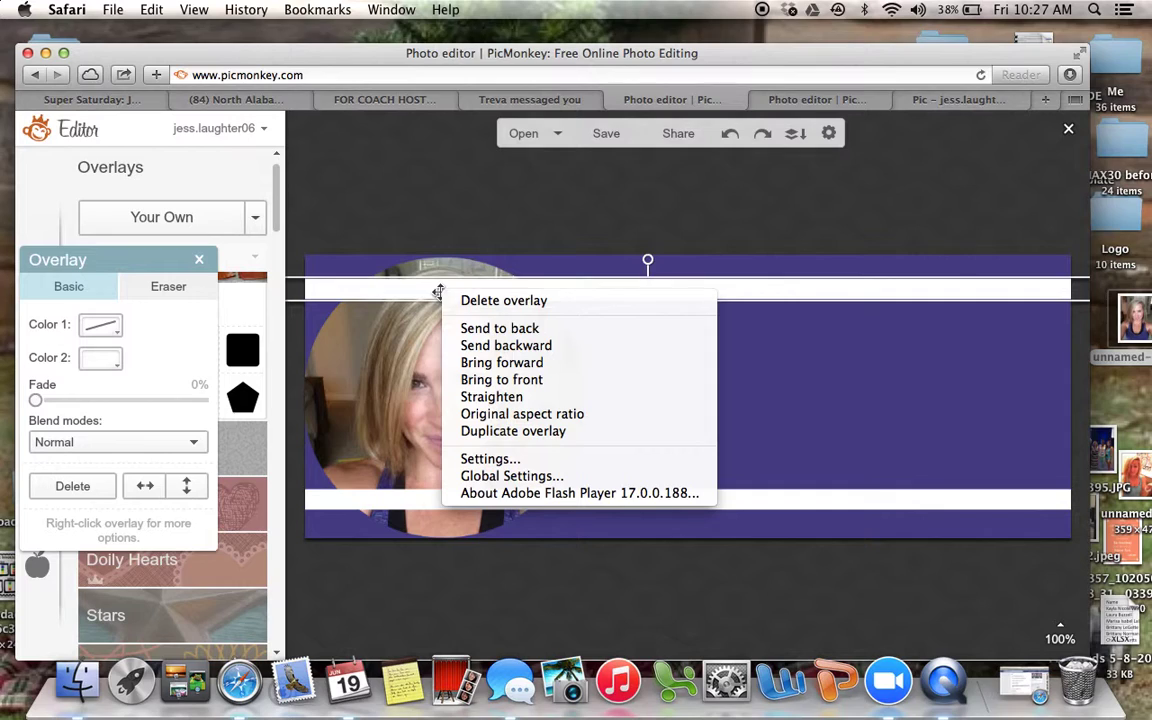
{"action": "left_click", "coordinate": [470, 345]}
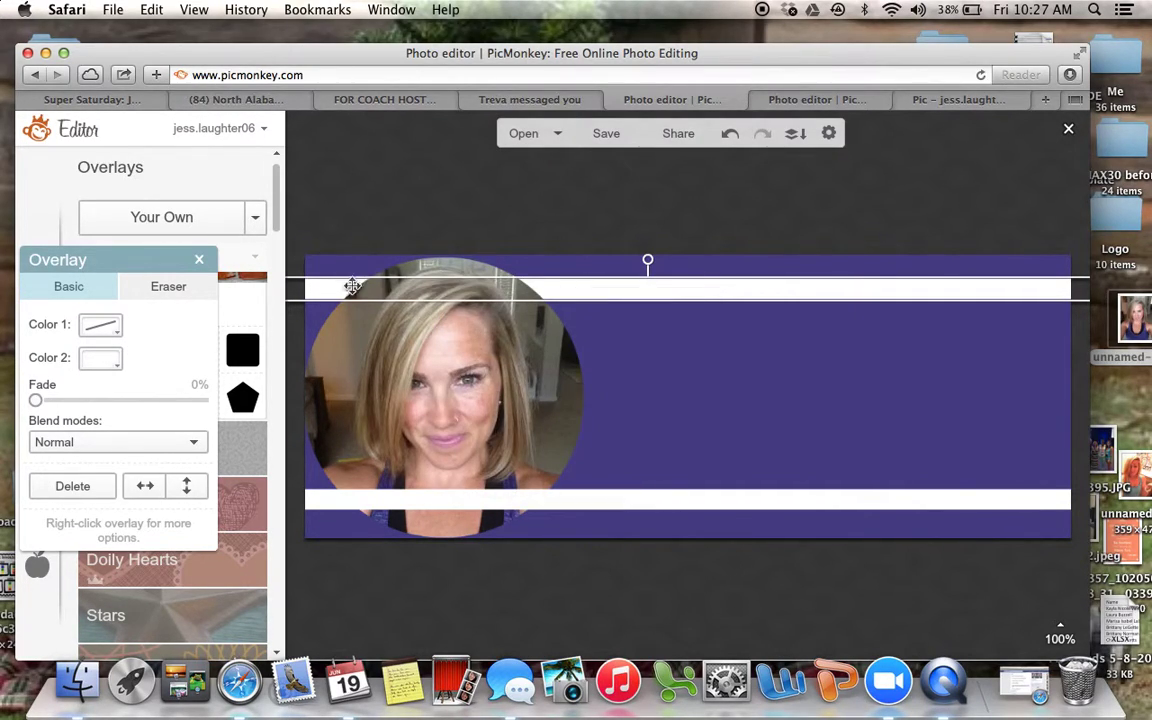
{"action": "right_click", "coordinate": [460, 500]}
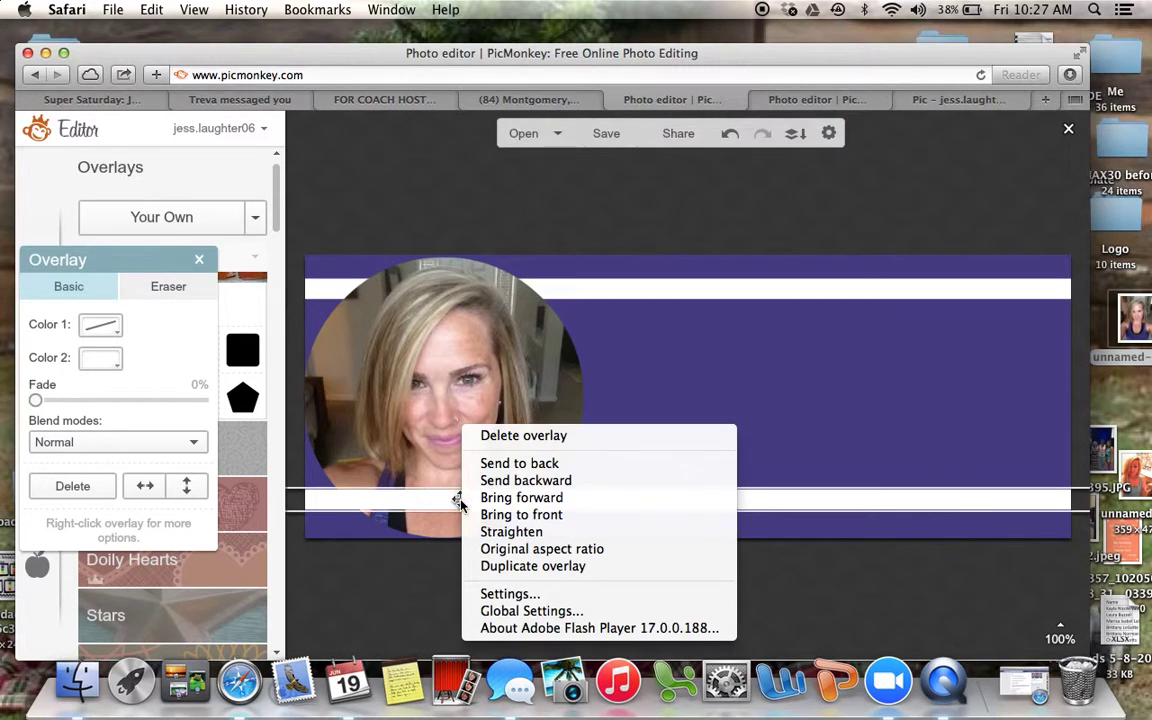
{"action": "left_click", "coordinate": [470, 478]}
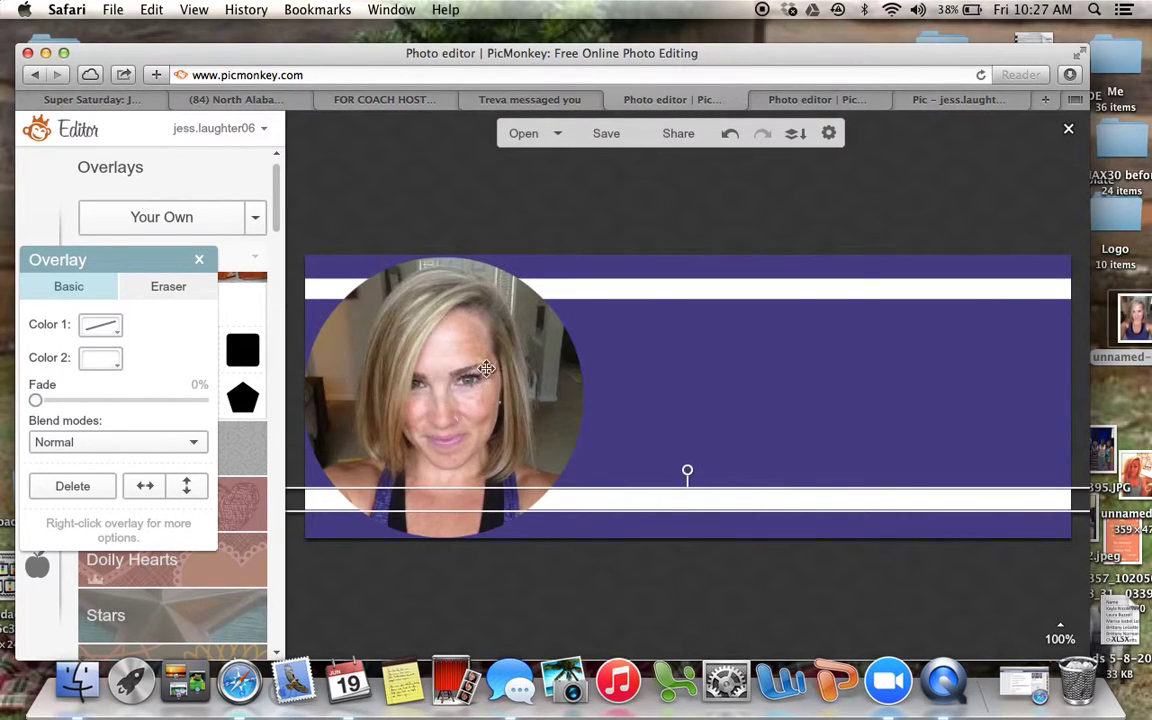
{"action": "left_click", "coordinate": [707, 373]}
{"action": "left_click", "coordinate": [796, 193]}
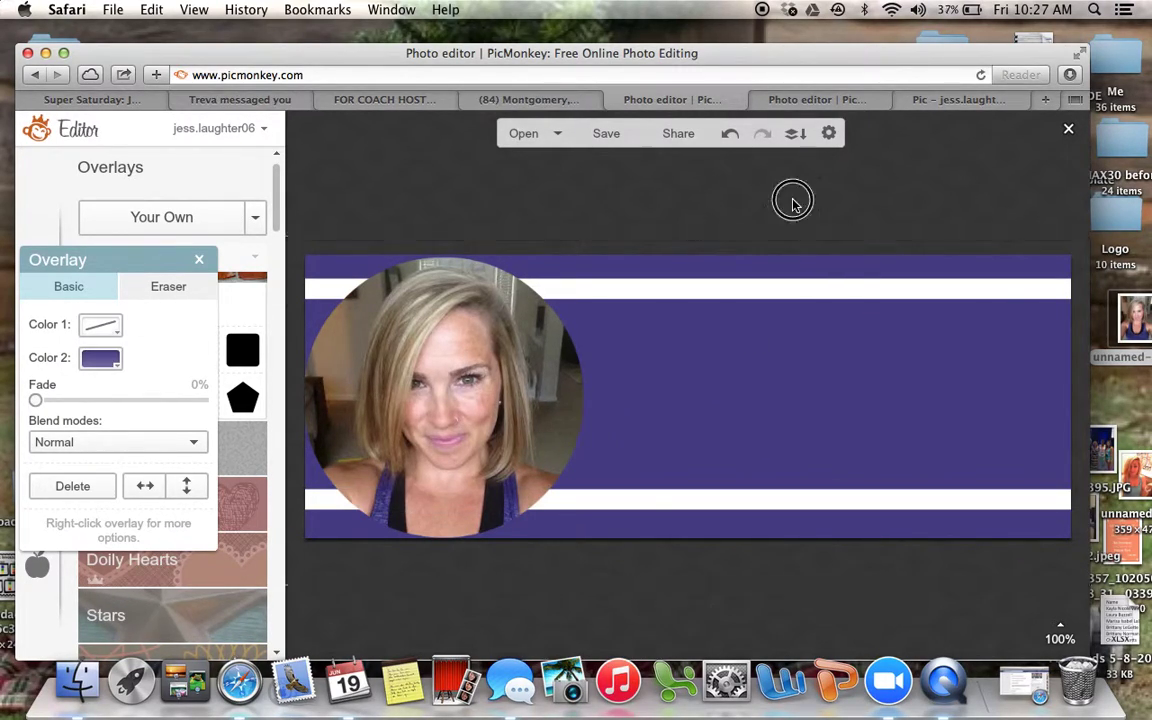
{"action": "left_click", "coordinate": [40, 395]}
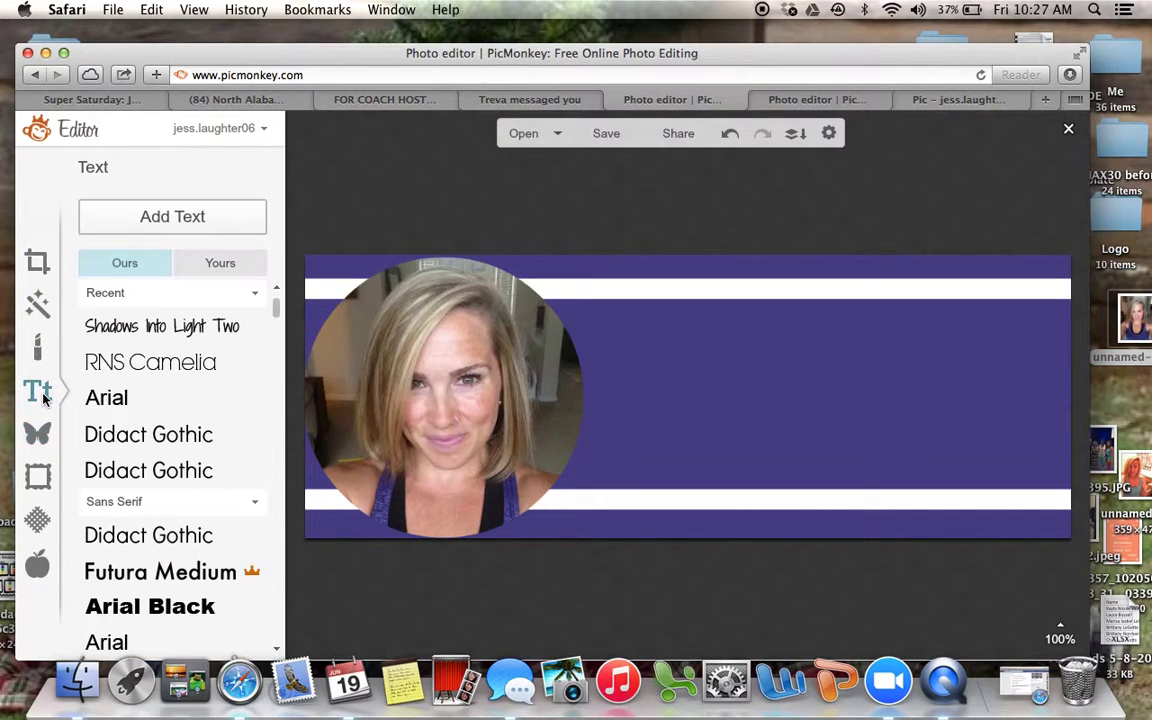
Add a black size-20 text box reading 'Montgomnery, Alabama' beside the circular photo.
{"action": "left_click", "coordinate": [165, 214]}
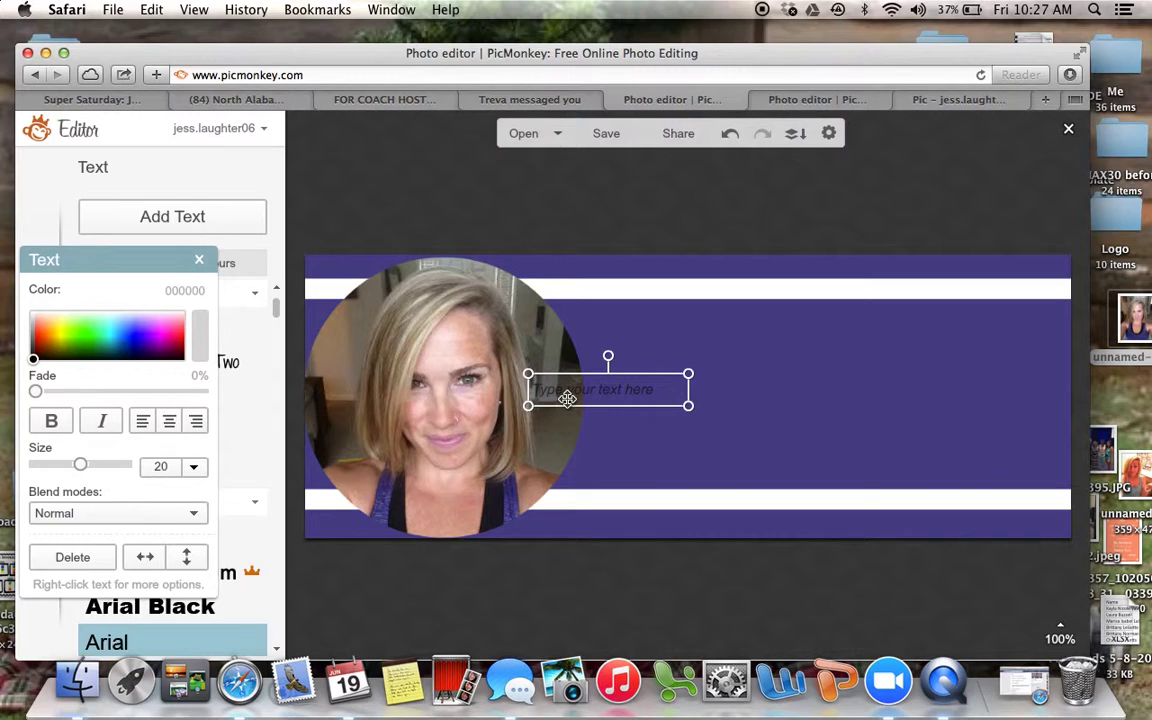
{"action": "key", "text": "Escape"}
{"action": "left_click", "coordinate": [221, 230]}
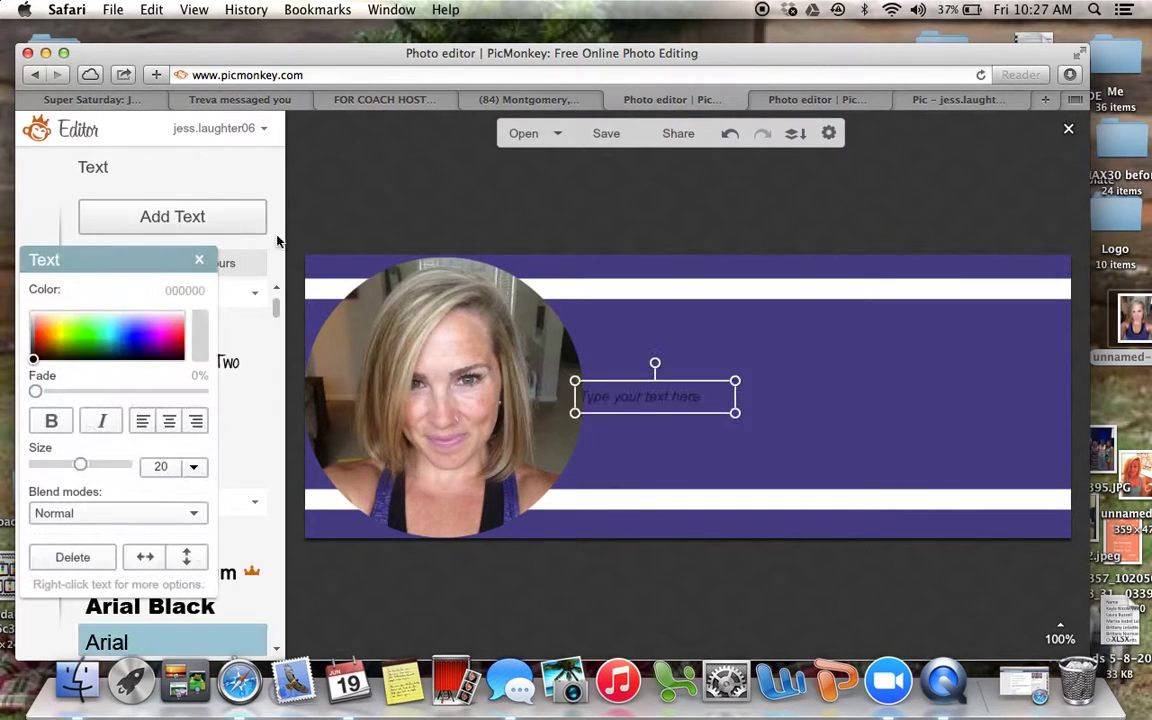
{"action": "left_click", "coordinate": [708, 401]}
{"action": "type", "text": "Montgomnery,"}
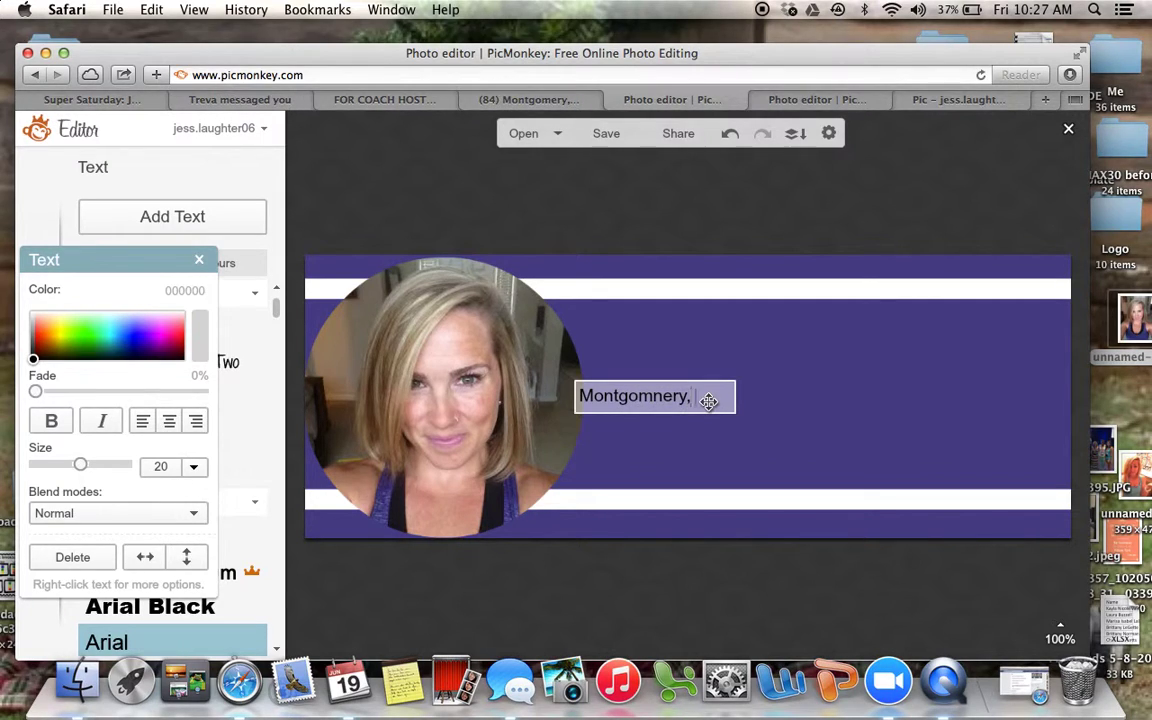
{"action": "type", "text": " Alabama"}
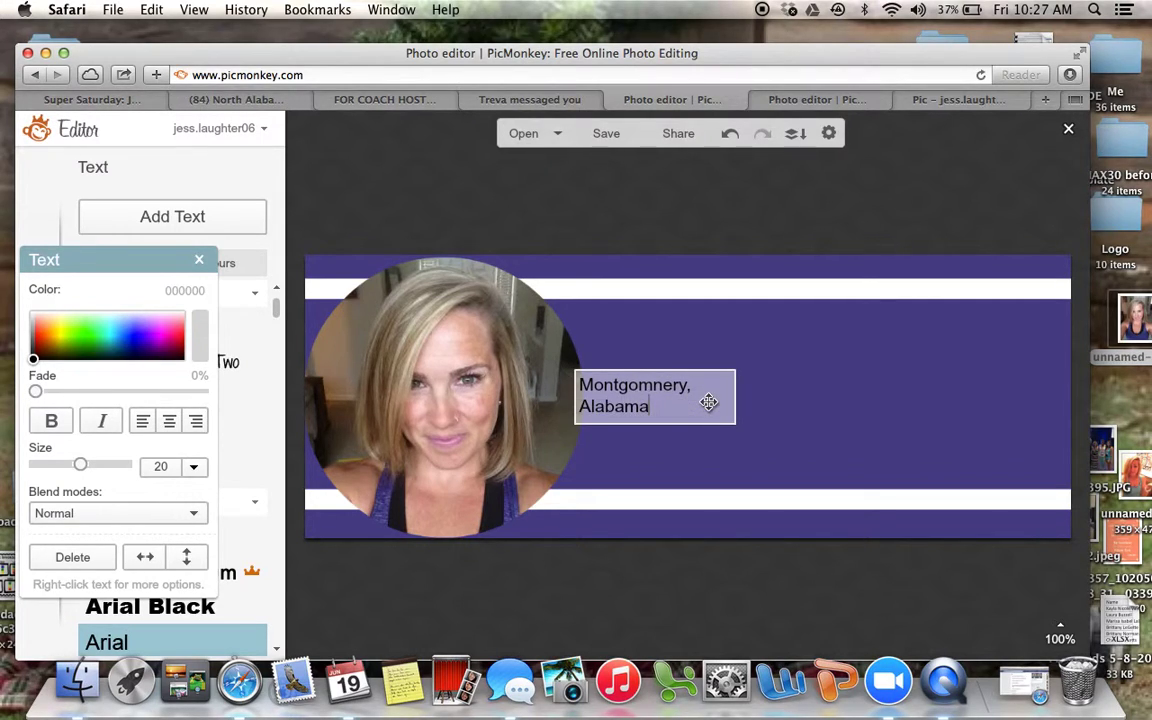
{"action": "key", "text": "cmd+a"}
{"action": "left_click_drag", "start_coordinate": [46, 261], "coordinate": [371, 162]}
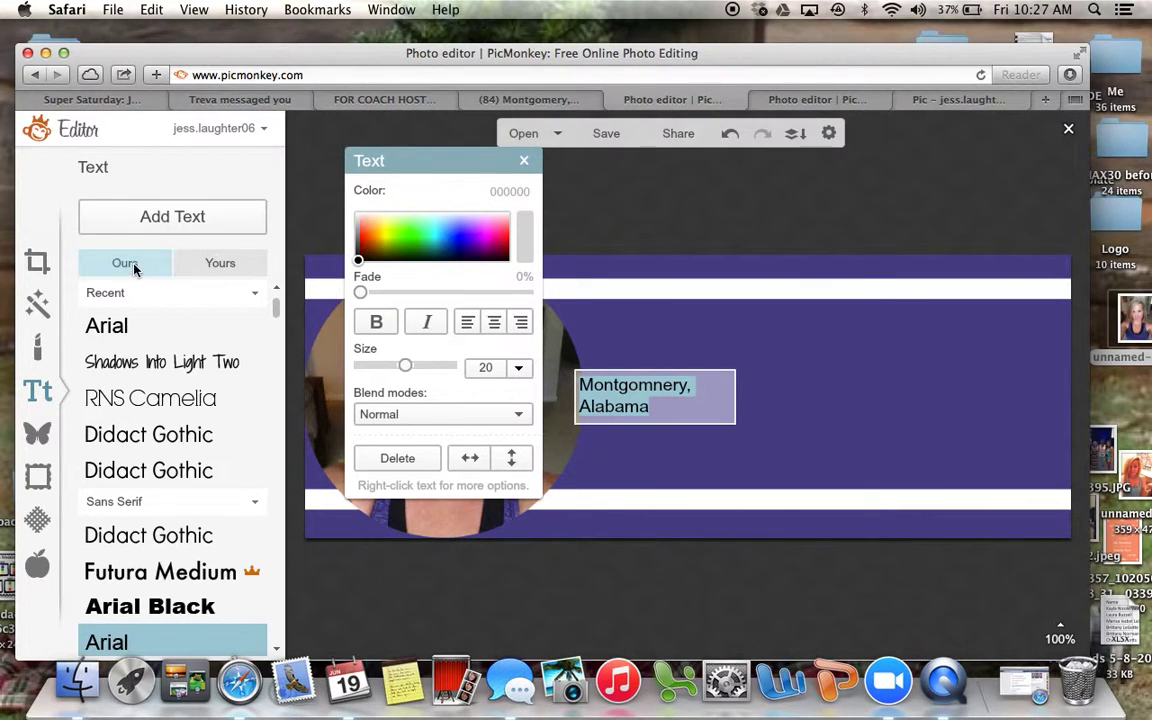
{"action": "left_click_drag", "start_coordinate": [277, 306], "coordinate": [255, 277]}
{"action": "left_click", "coordinate": [222, 263]}
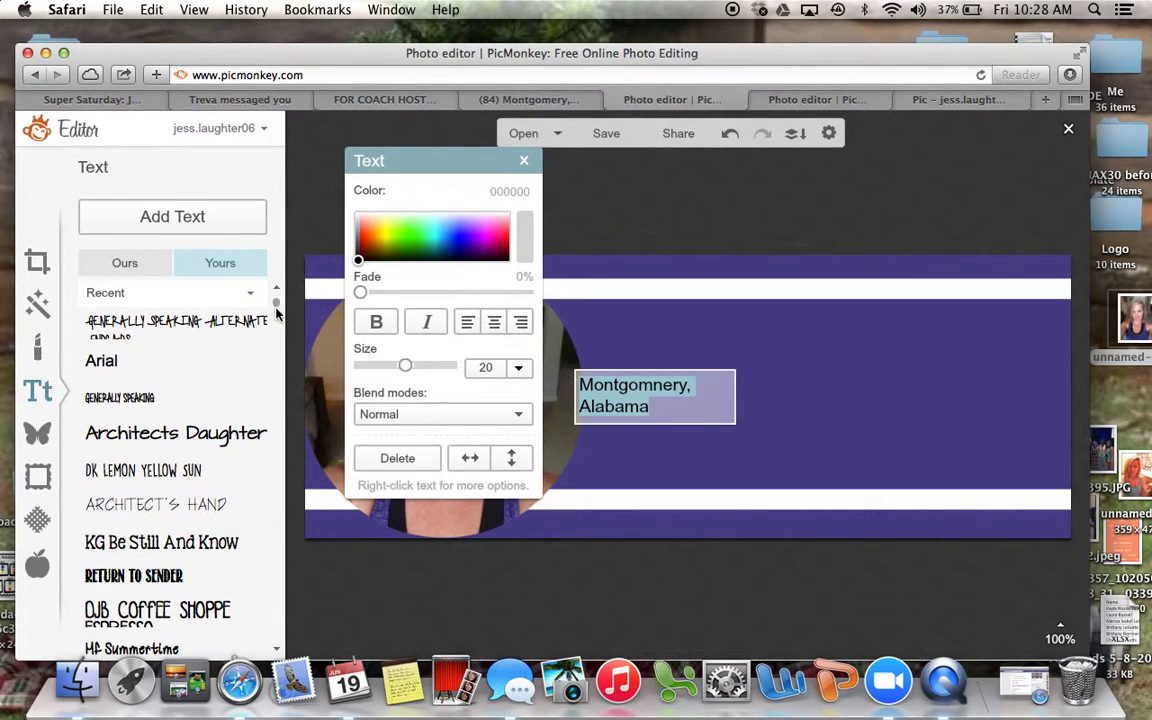
Switch the city text to a handwritten font at size 55 and widen it onto one line.
{"action": "scroll", "coordinate": [278, 301], "scroll_direction": "down", "scroll_amount": 5}
{"action": "scroll", "coordinate": [278, 301], "scroll_direction": "up", "scroll_amount": 5}
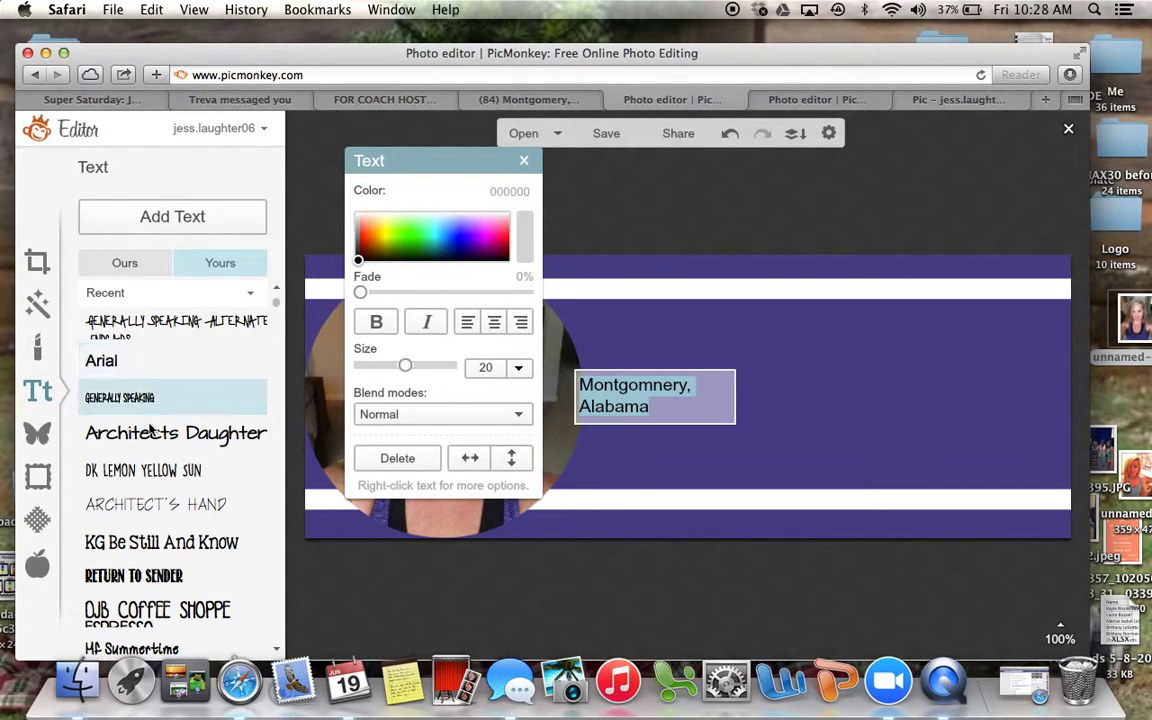
{"action": "left_click", "coordinate": [184, 334]}
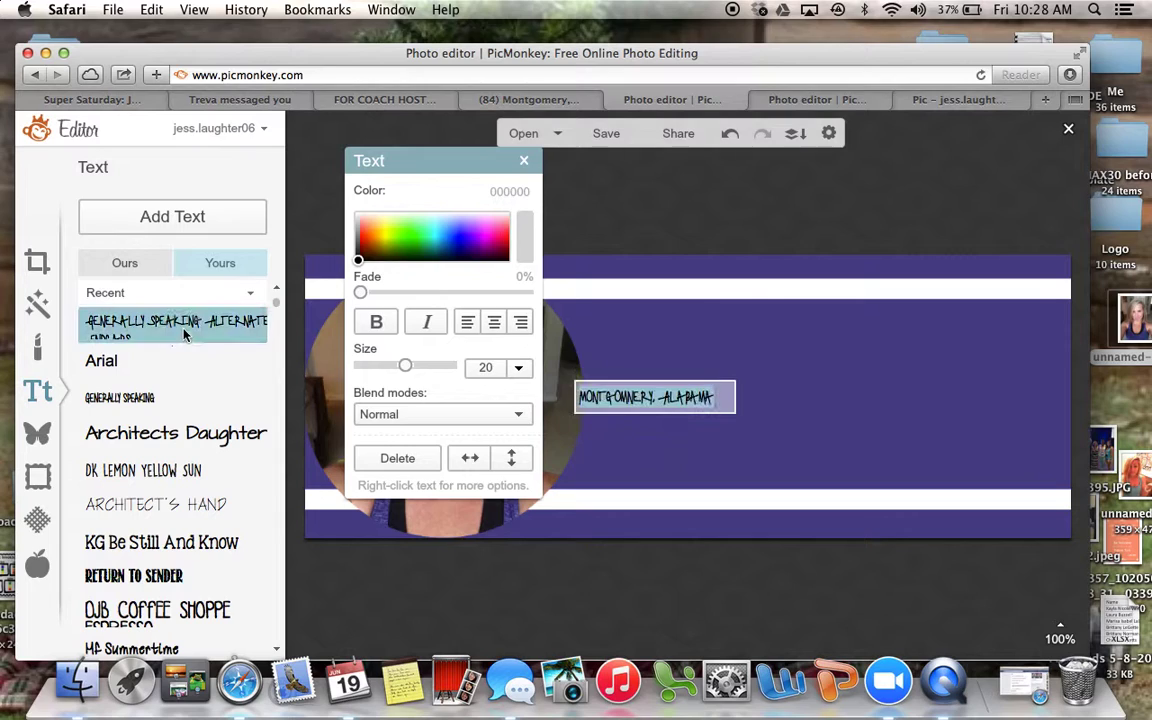
{"action": "left_click_drag", "start_coordinate": [405, 366], "coordinate": [441, 370]}
{"action": "left_click_drag", "start_coordinate": [741, 399], "coordinate": [1019, 400]}
Enlarge the city text to size 70 and place it along the top stripe.
{"action": "left_click_drag", "start_coordinate": [891, 408], "coordinate": [912, 296]}
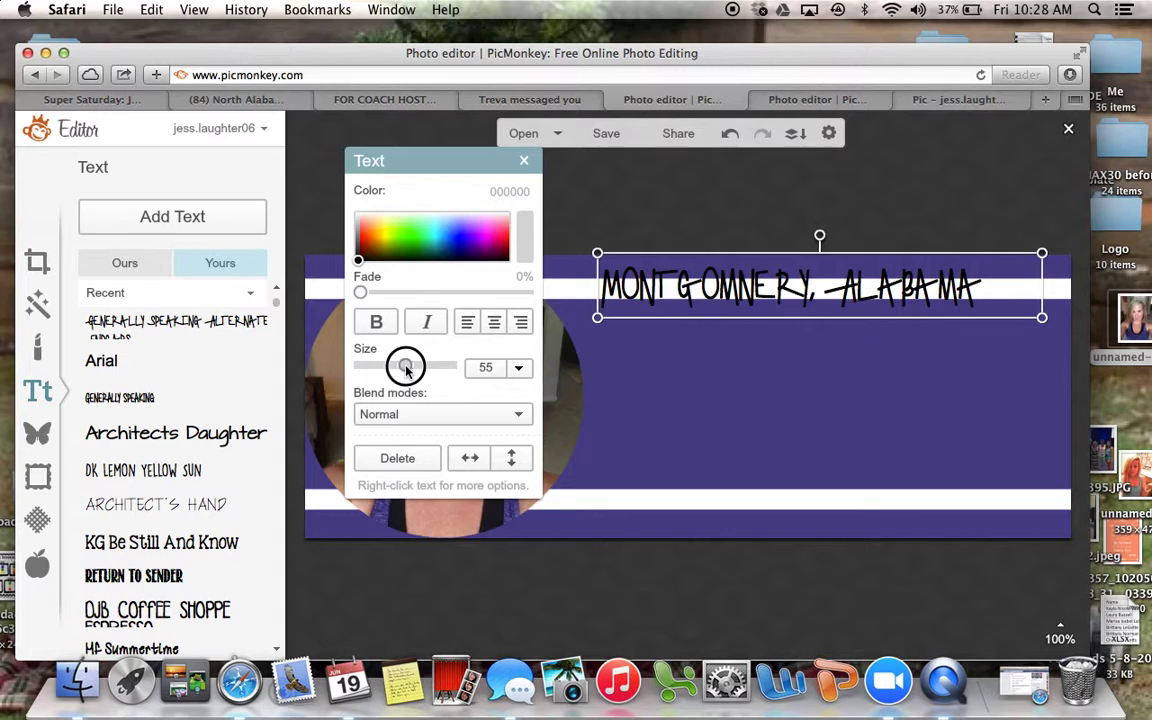
{"action": "left_click_drag", "start_coordinate": [405, 368], "coordinate": [412, 366]}
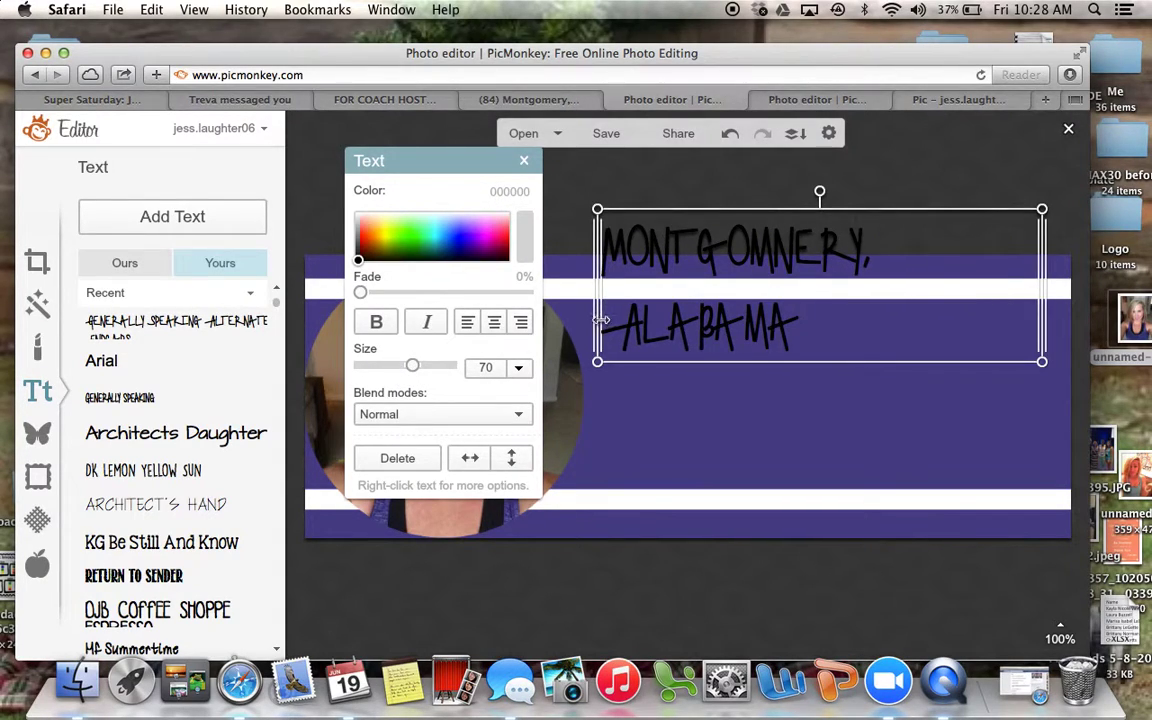
{"action": "left_click_drag", "start_coordinate": [600, 320], "coordinate": [458, 290]}
{"action": "left_click_drag", "start_coordinate": [650, 273], "coordinate": [752, 289]}
{"action": "left_click", "coordinate": [421, 160]}
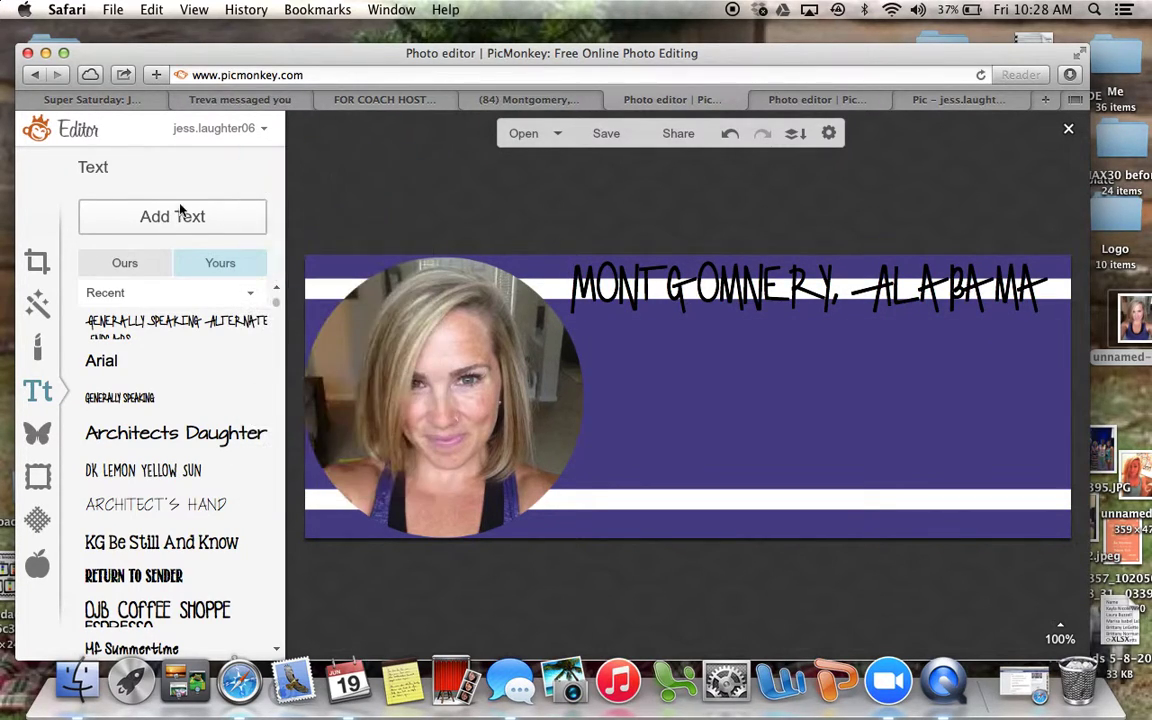
Add a black size-20 text box reading 'Super Saturday' below the city title.
{"action": "left_click", "coordinate": [148, 218]}
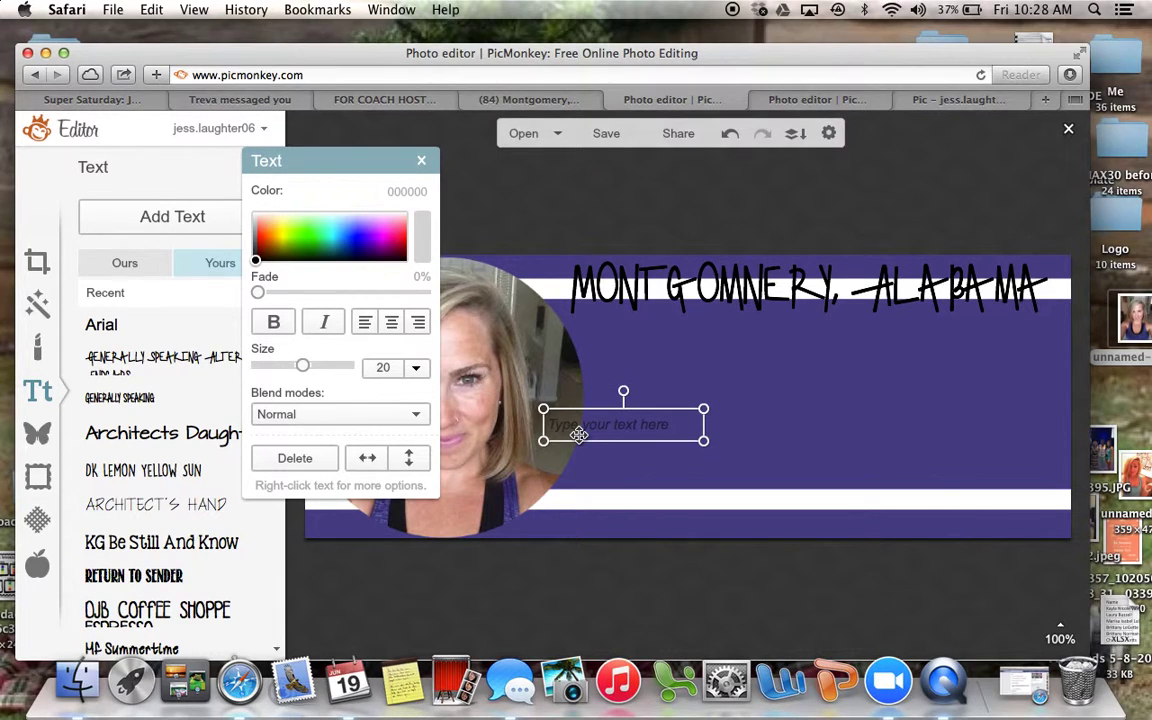
{"action": "left_click", "coordinate": [607, 420]}
{"action": "type", "text": "Sup"}
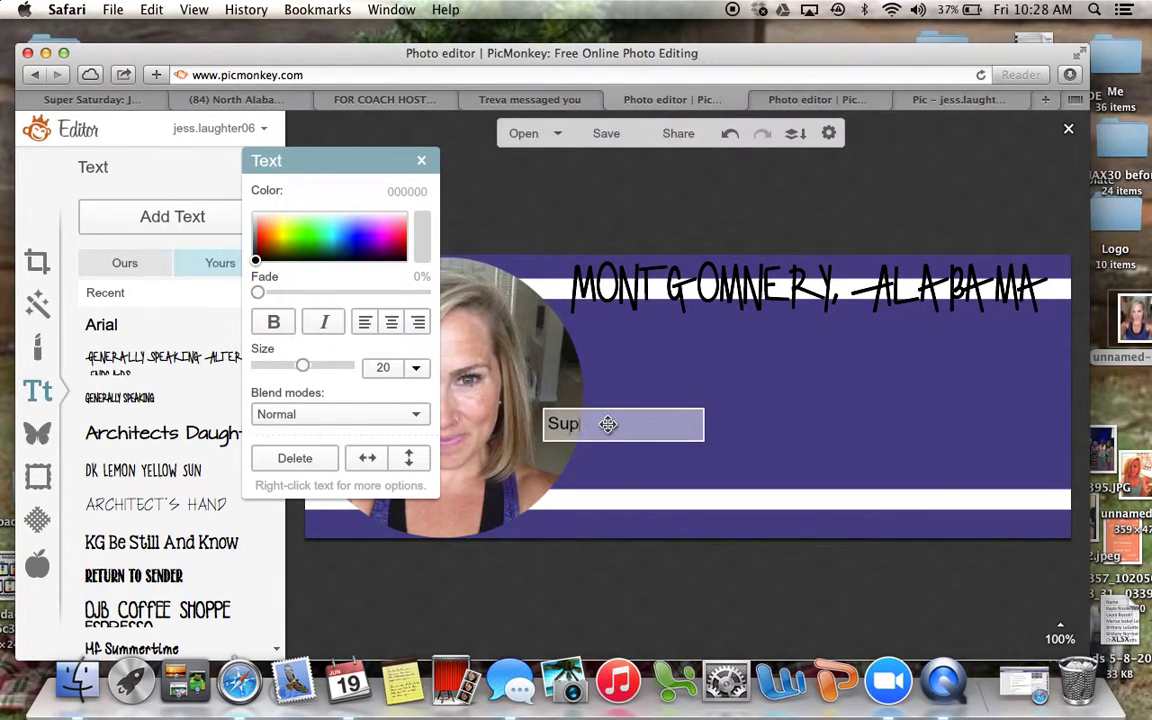
{"action": "type", "text": "er Saturday"}
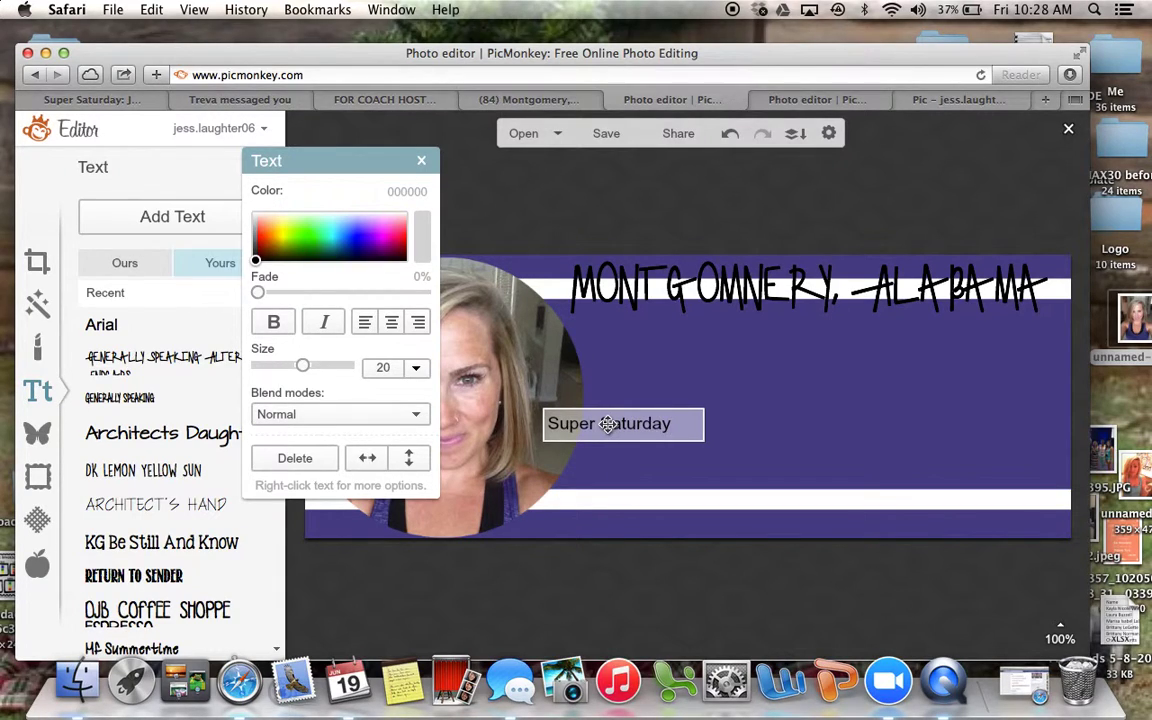
{"action": "key", "text": "super+a"}
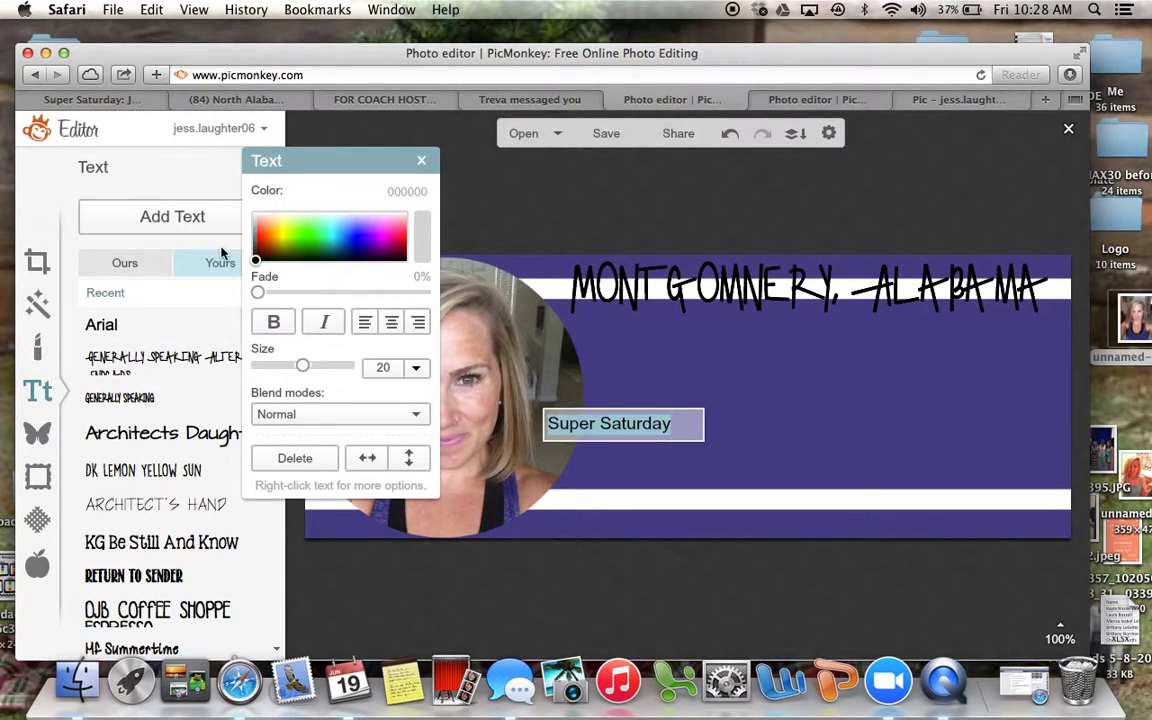
{"action": "left_click_drag", "start_coordinate": [310, 162], "coordinate": [376, 151]}
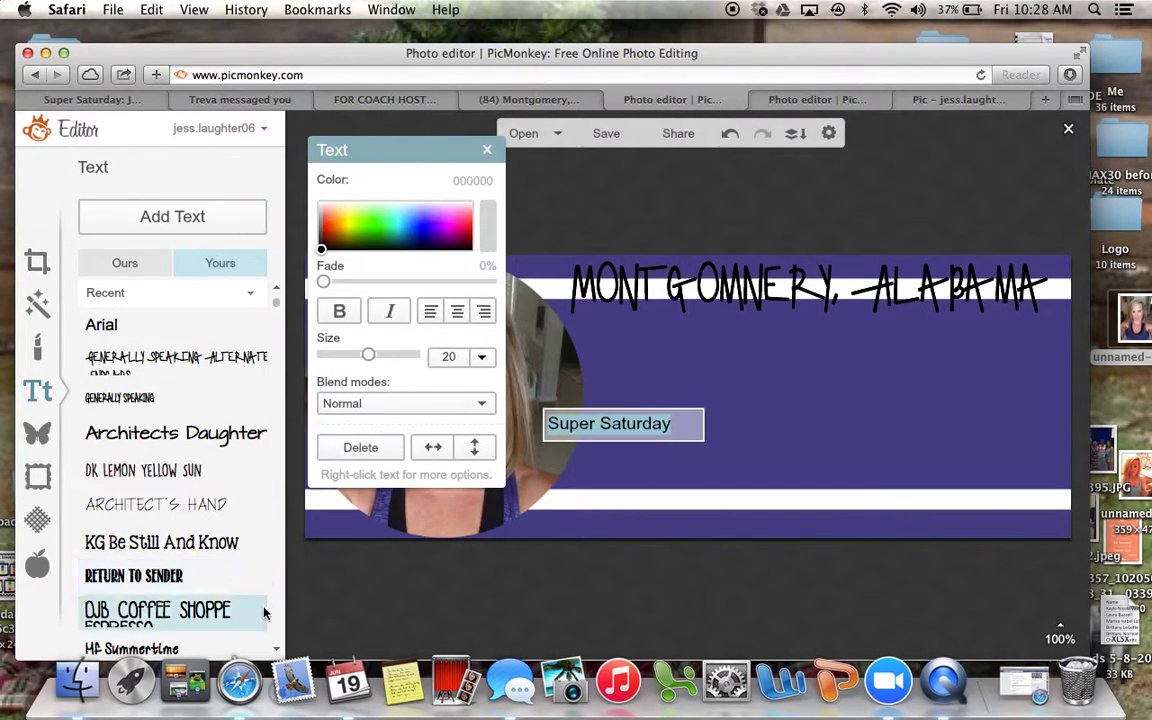
{"action": "scroll", "coordinate": [277, 651], "scroll_direction": "down", "scroll_amount": 5}
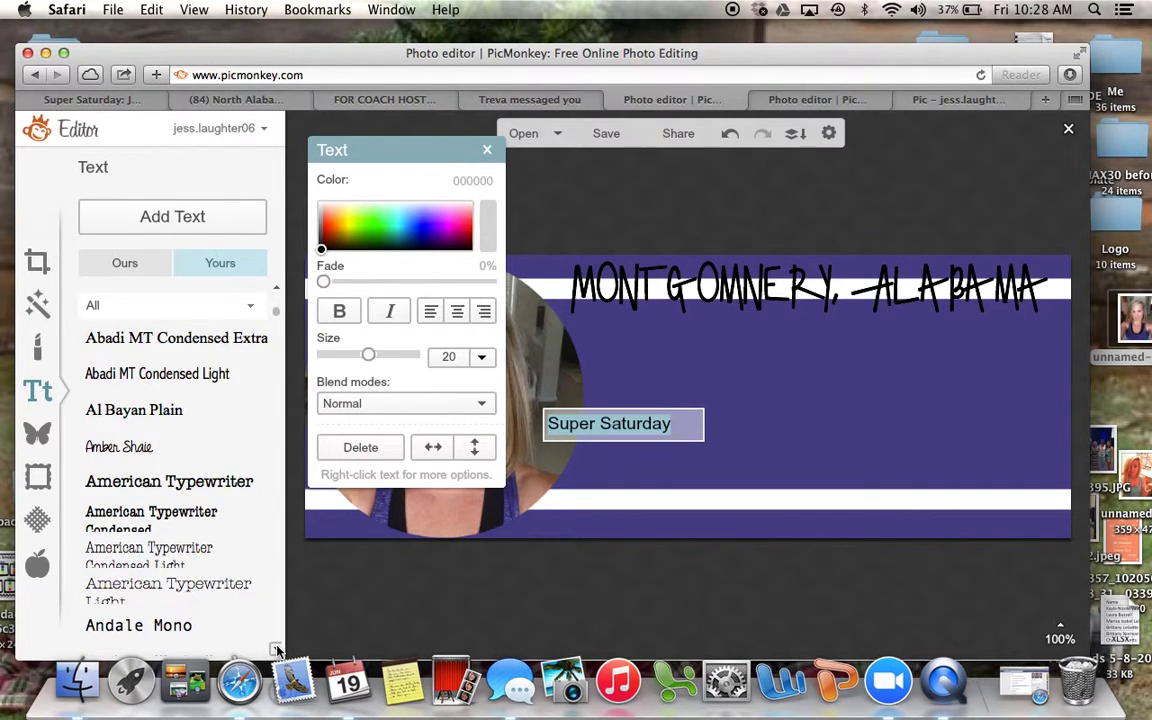
Apply the ML Queen Leela script font from the Yours font list to Super Saturday.
{"action": "scroll", "coordinate": [277, 651], "scroll_direction": "down", "scroll_amount": 10}
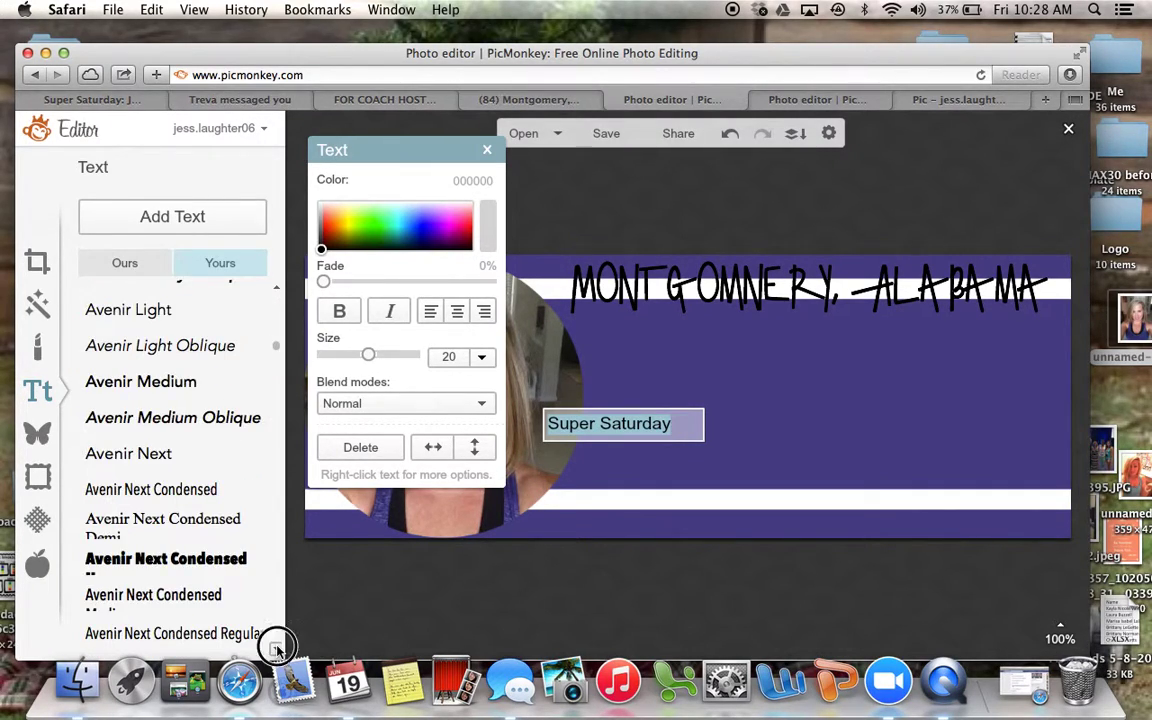
{"action": "scroll", "coordinate": [277, 651], "scroll_direction": "down", "scroll_amount": 5}
{"action": "scroll", "coordinate": [277, 651], "scroll_direction": "down", "scroll_amount": 5}
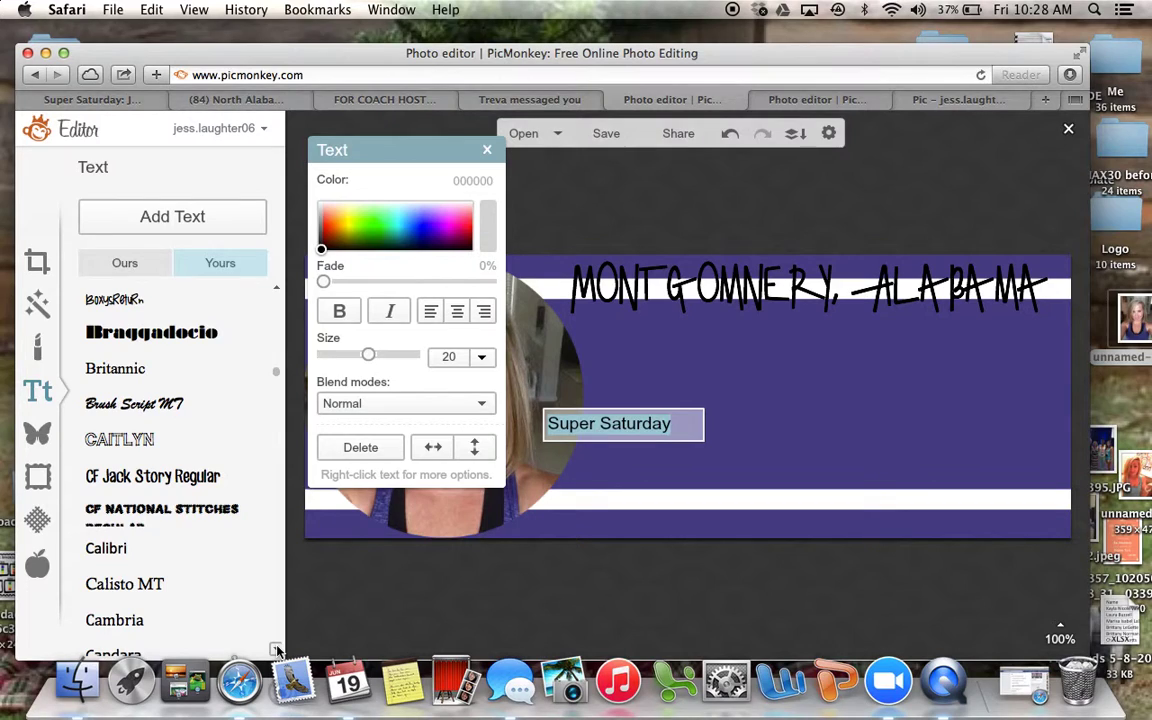
{"action": "scroll", "coordinate": [277, 651], "scroll_direction": "down", "scroll_amount": 20}
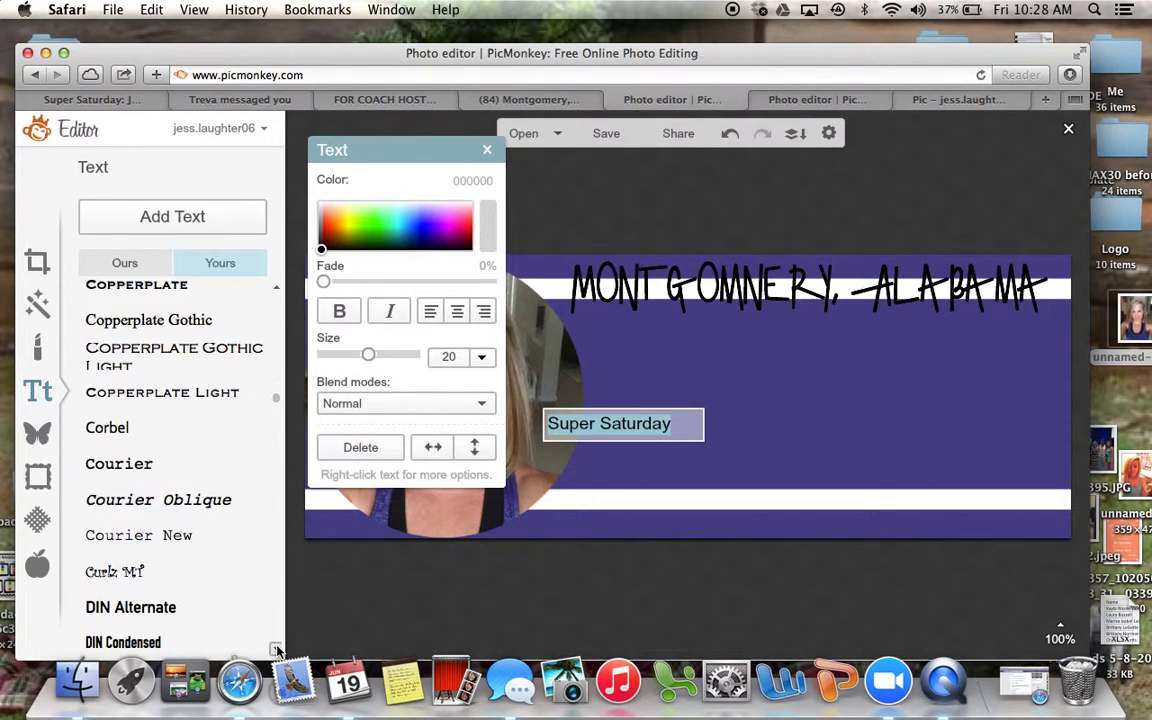
{"action": "scroll", "coordinate": [277, 651], "scroll_direction": "down", "scroll_amount": 10}
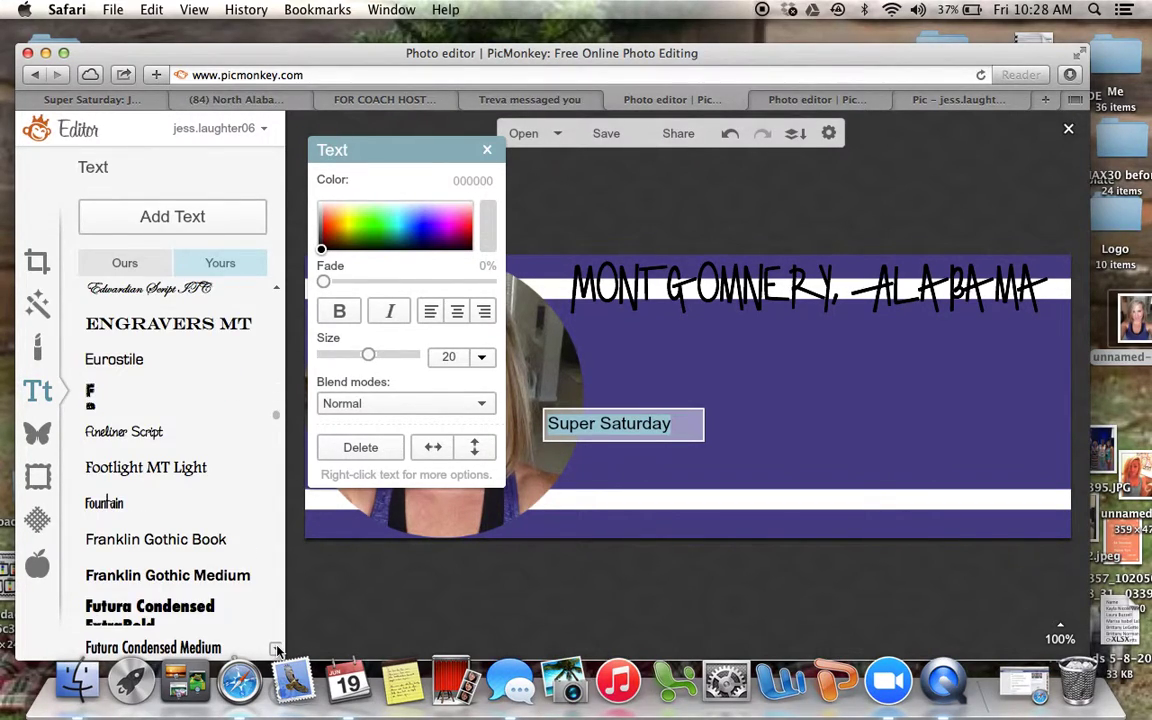
{"action": "scroll", "coordinate": [277, 651], "scroll_direction": "down", "scroll_amount": 5}
{"action": "scroll", "coordinate": [277, 651], "scroll_direction": "down", "scroll_amount": 5}
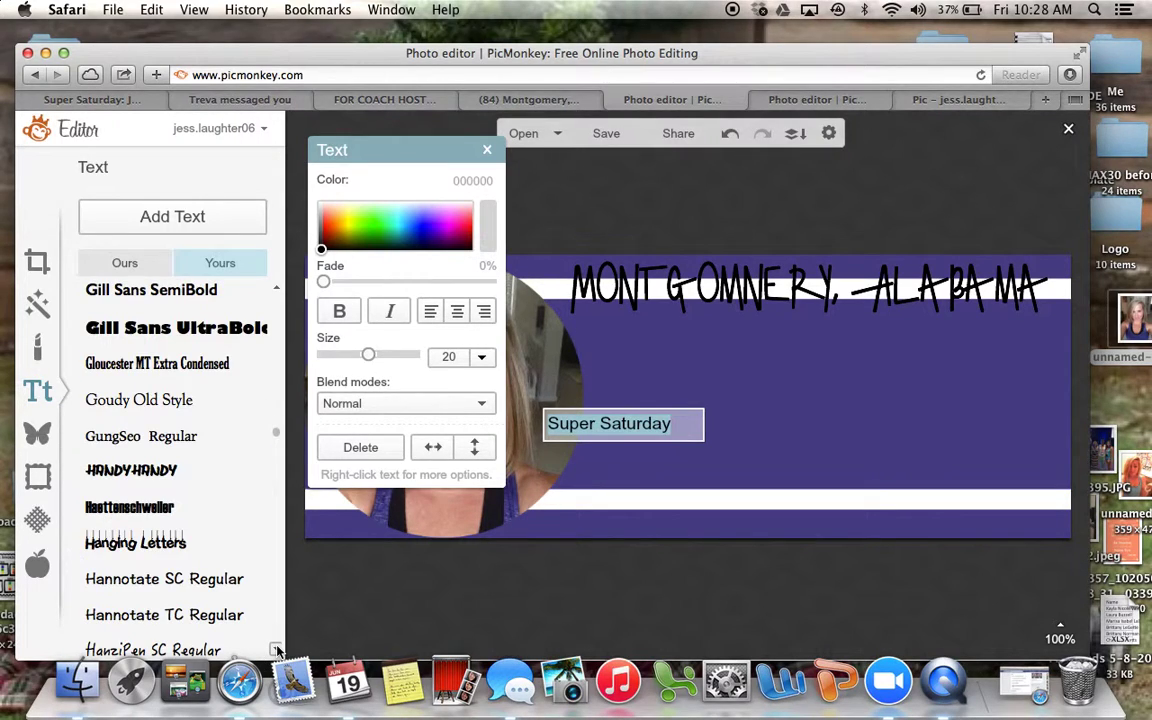
{"action": "scroll", "coordinate": [277, 651], "scroll_direction": "down", "scroll_amount": 10}
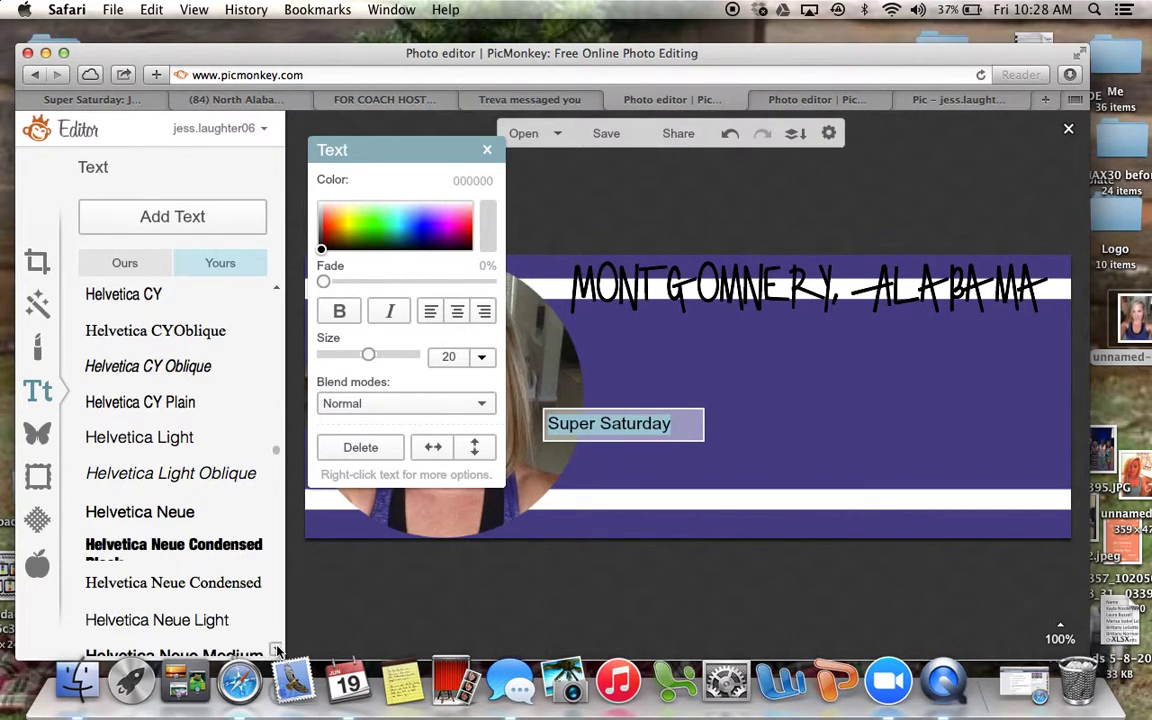
{"action": "scroll", "coordinate": [277, 651], "scroll_direction": "down", "scroll_amount": 10}
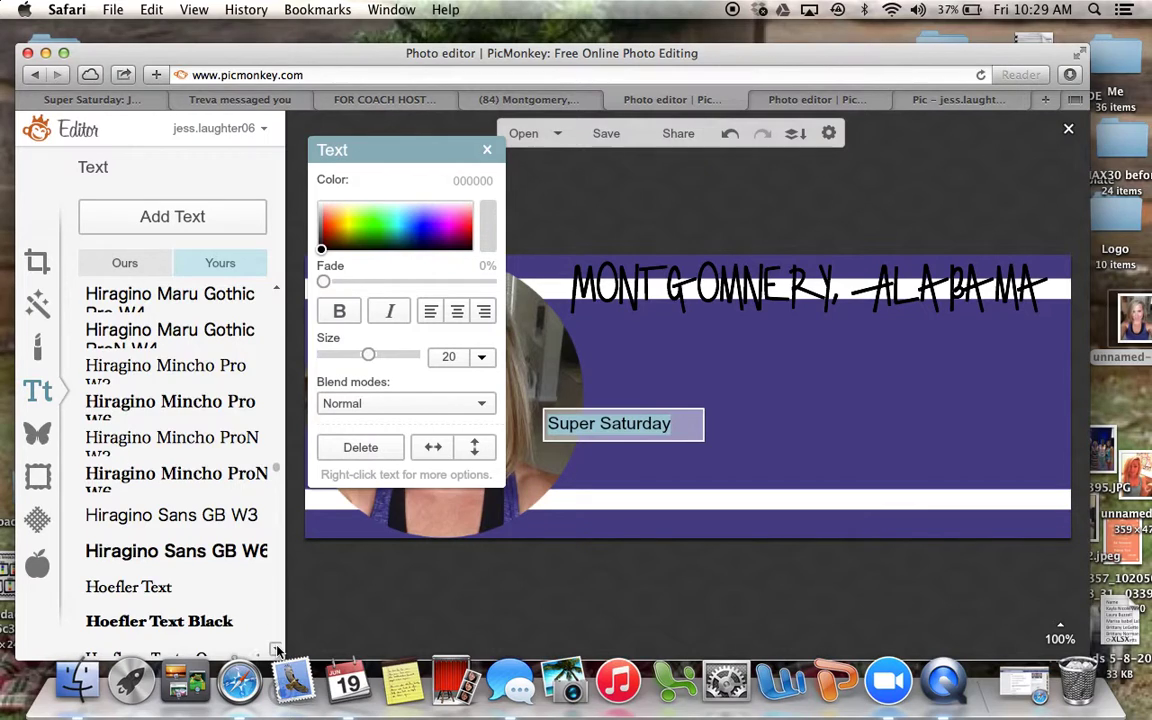
{"action": "scroll", "coordinate": [277, 651], "scroll_direction": "down", "scroll_amount": 10}
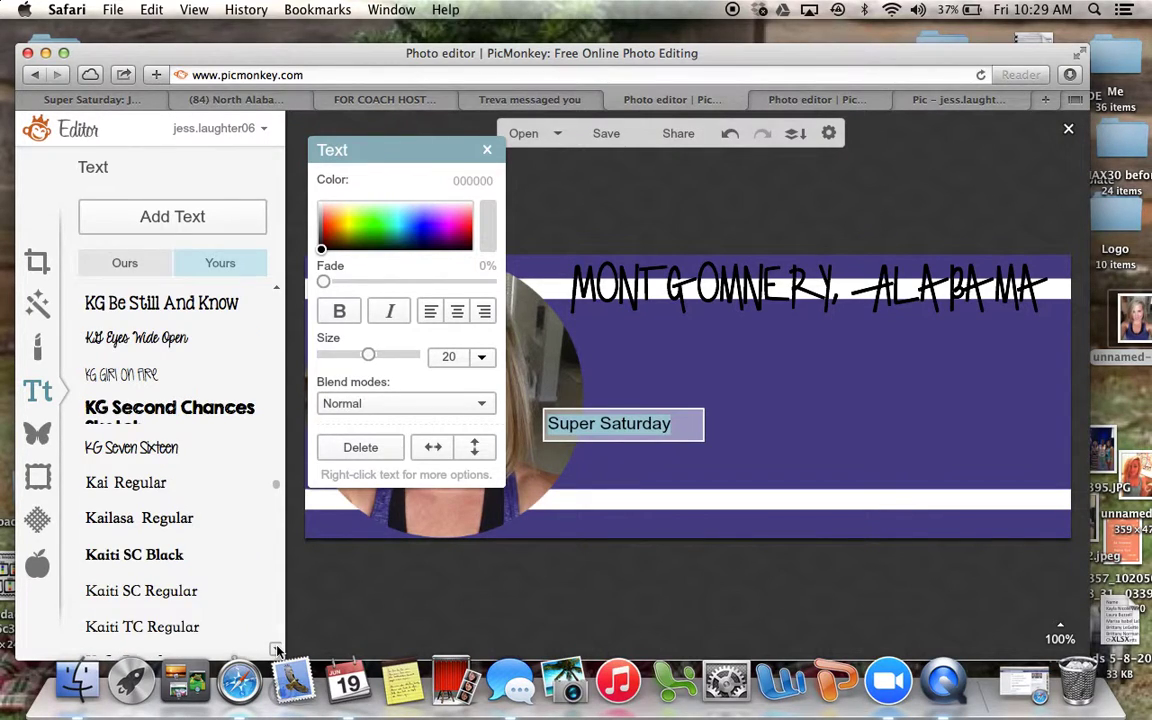
{"action": "left_click", "coordinate": [277, 650]}
{"action": "left_click", "coordinate": [277, 650]}
{"action": "left_click", "coordinate": [277, 650]}
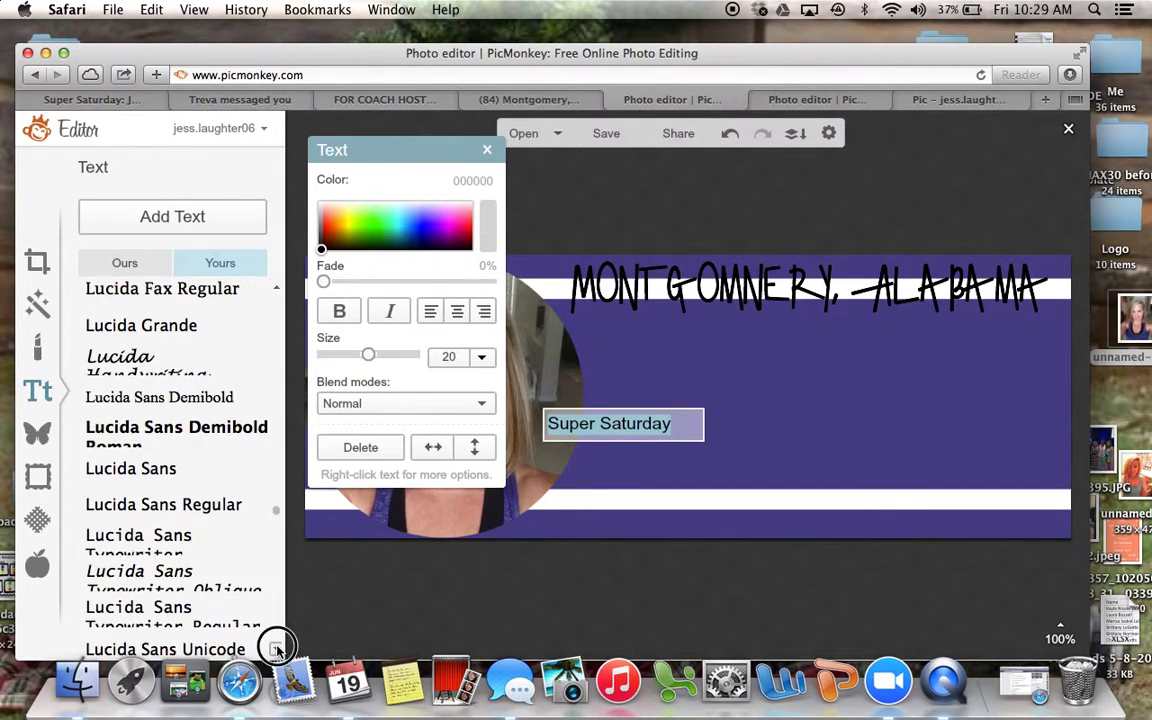
{"action": "left_click", "coordinate": [277, 650]}
{"action": "left_click", "coordinate": [277, 650]}
{"action": "left_click", "coordinate": [277, 650]}
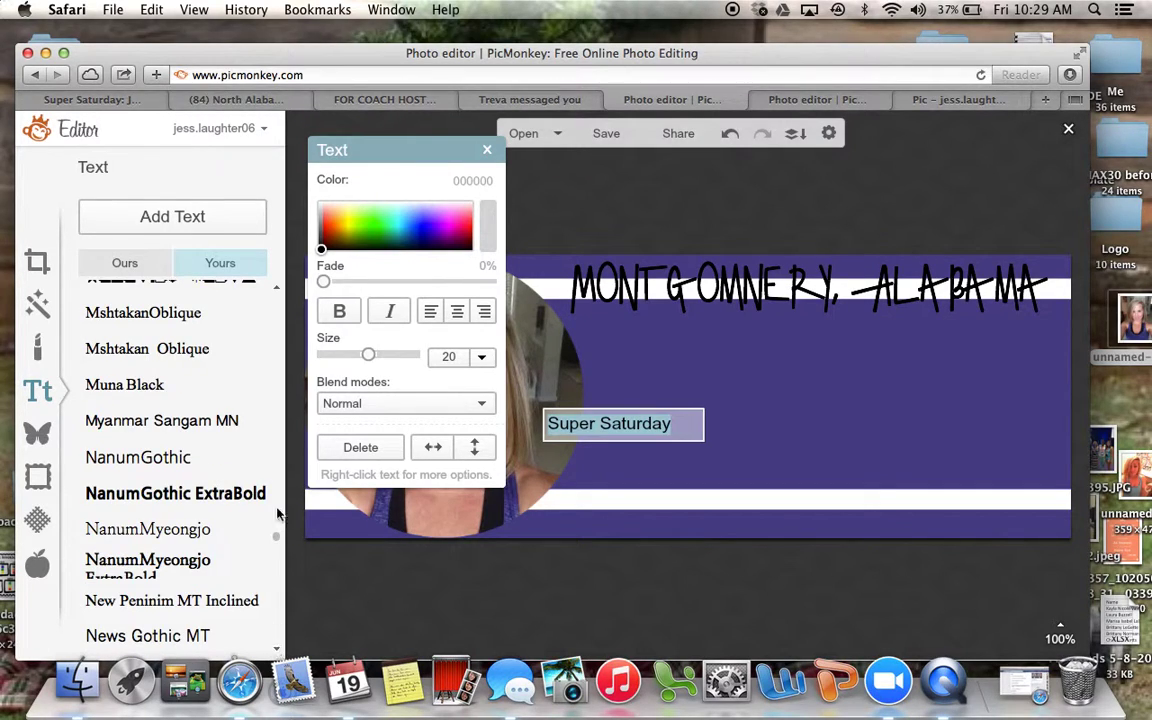
{"action": "left_click", "coordinate": [277, 287]}
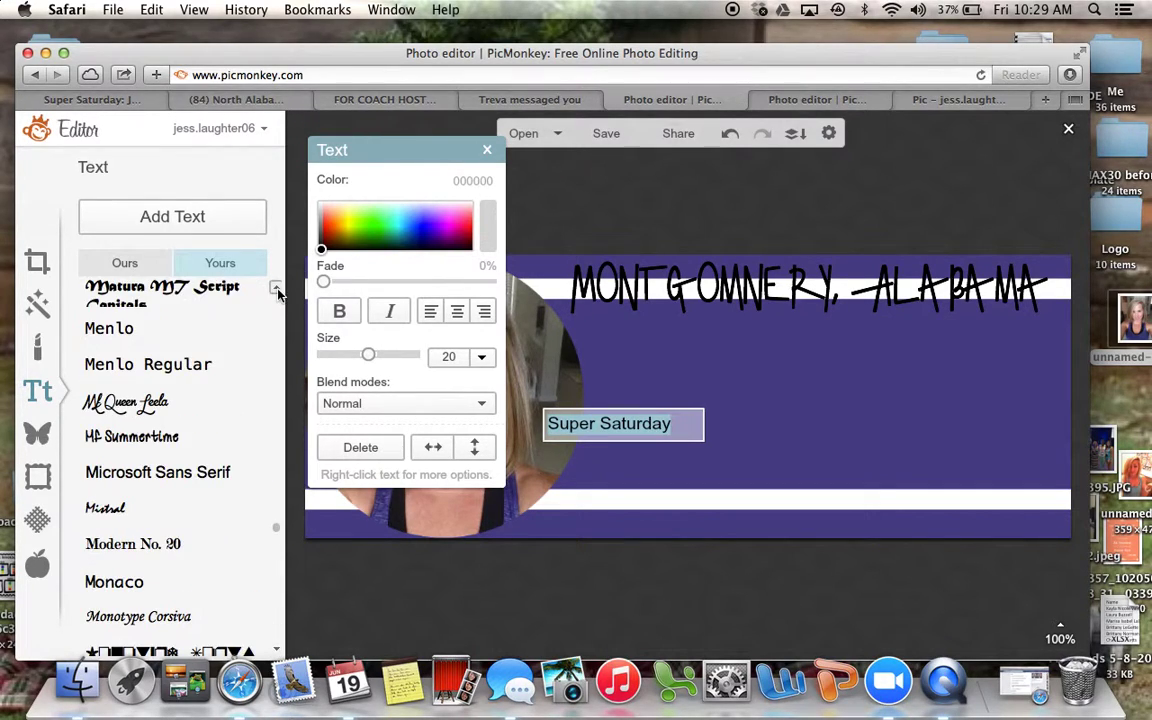
{"action": "left_click", "coordinate": [170, 401]}
Enlarge Super Saturday to size 111, widen it to one line, and place it under the city name.
{"action": "left_click_drag", "start_coordinate": [368, 355], "coordinate": [406, 357]}
{"action": "left_click", "coordinate": [705, 422]}
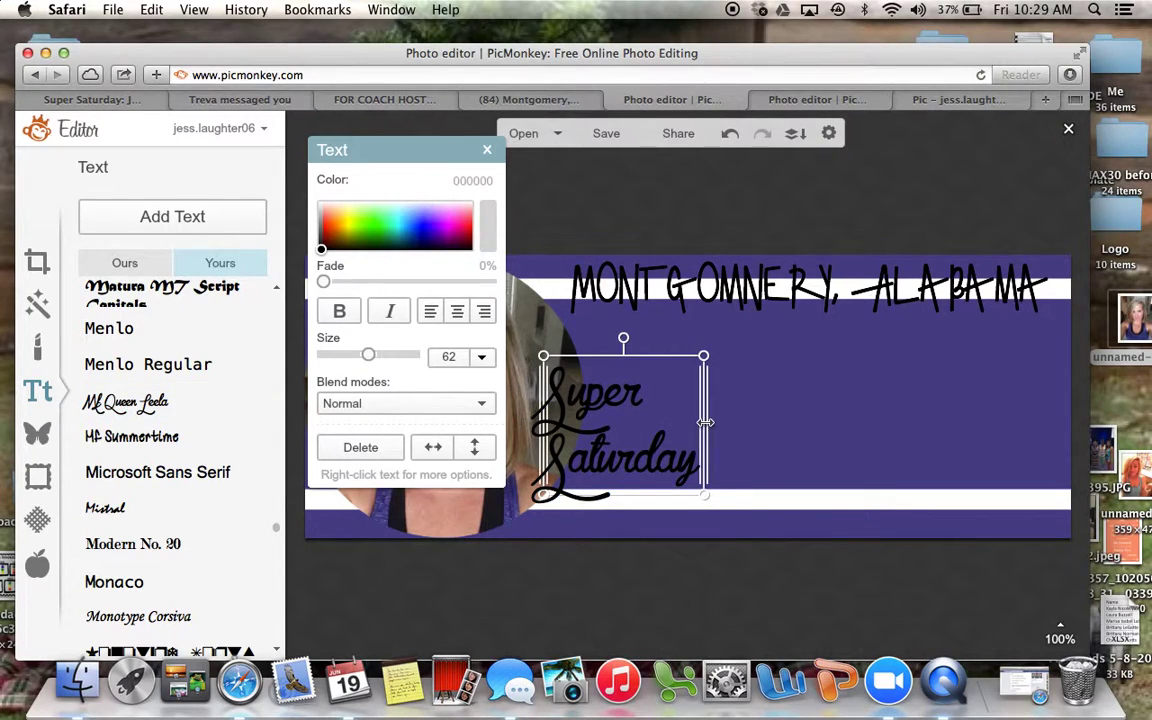
{"action": "left_click_drag", "start_coordinate": [705, 422], "coordinate": [1040, 421]}
{"action": "left_click_drag", "start_coordinate": [370, 356], "coordinate": [388, 357]}
{"action": "left_click_drag", "start_coordinate": [782, 433], "coordinate": [808, 365]}
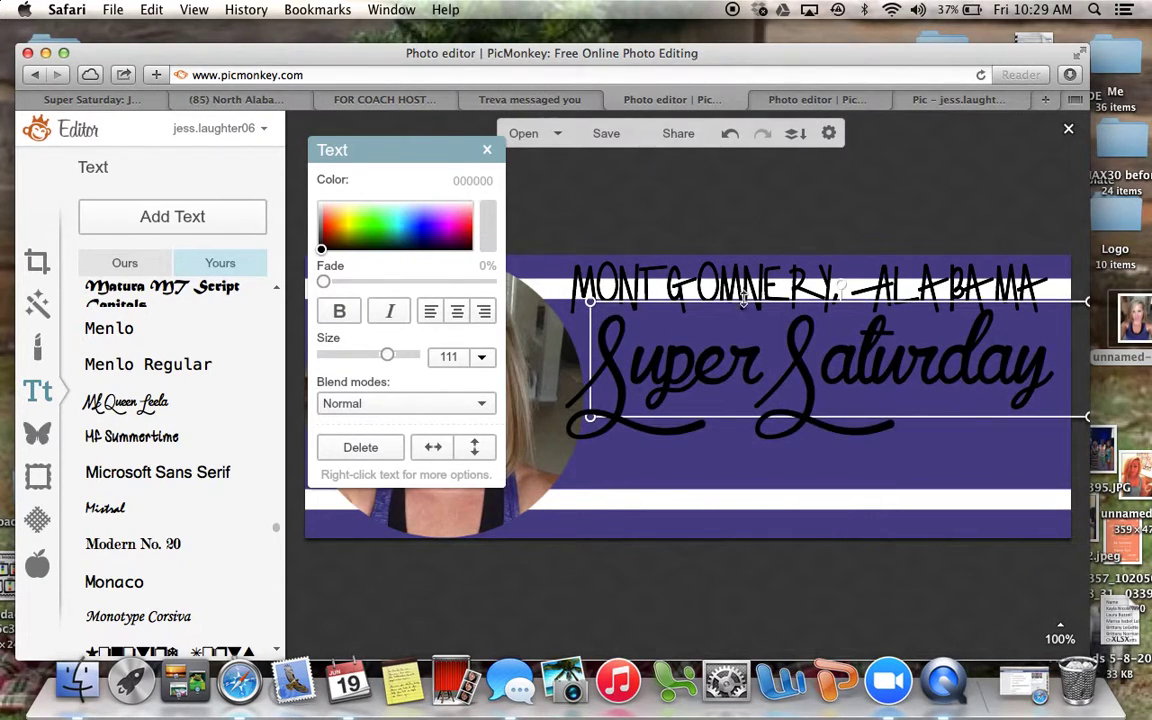
{"action": "left_click", "coordinate": [772, 240]}
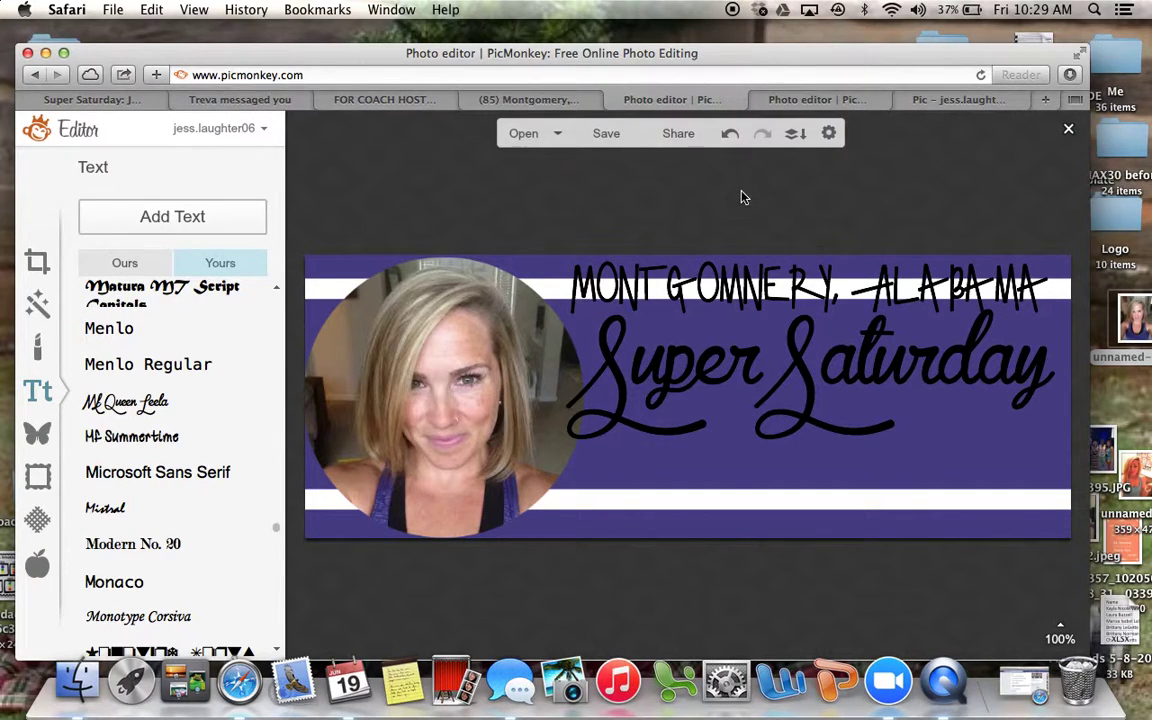
Nudge the Super Saturday text slightly to the right.
{"action": "left_click", "coordinate": [812, 367]}
{"action": "left_click", "coordinate": [815, 365]}
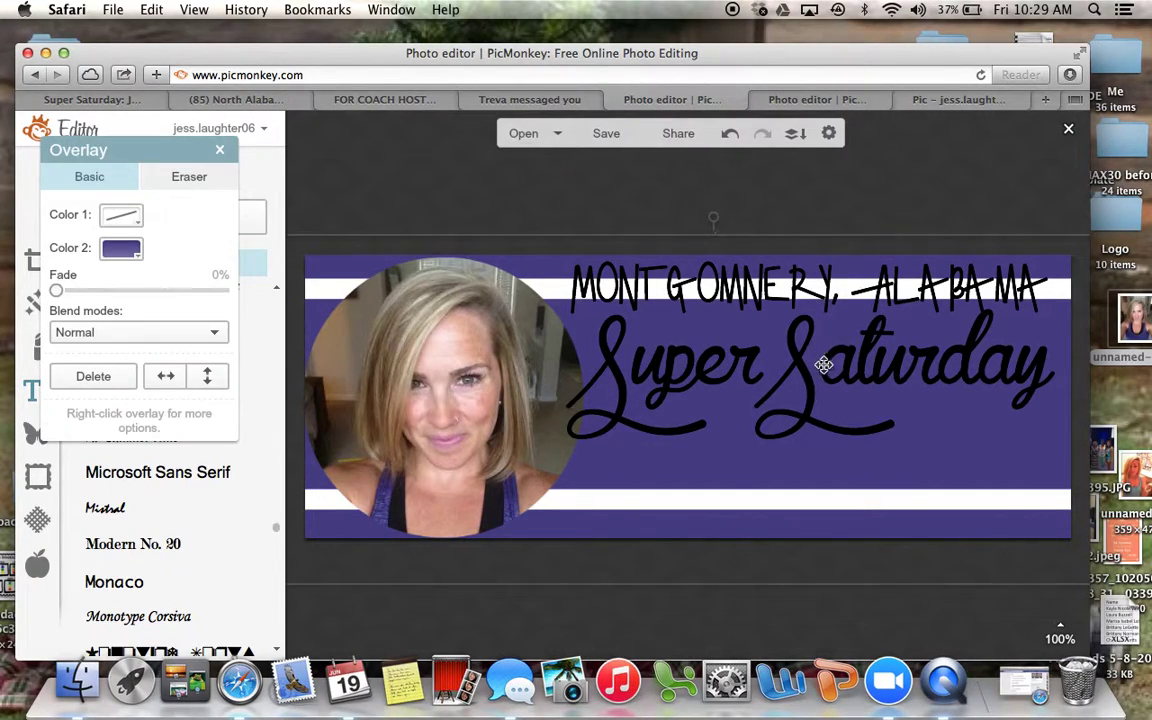
{"action": "right_click", "coordinate": [782, 384]}
{"action": "right_click", "coordinate": [806, 342]}
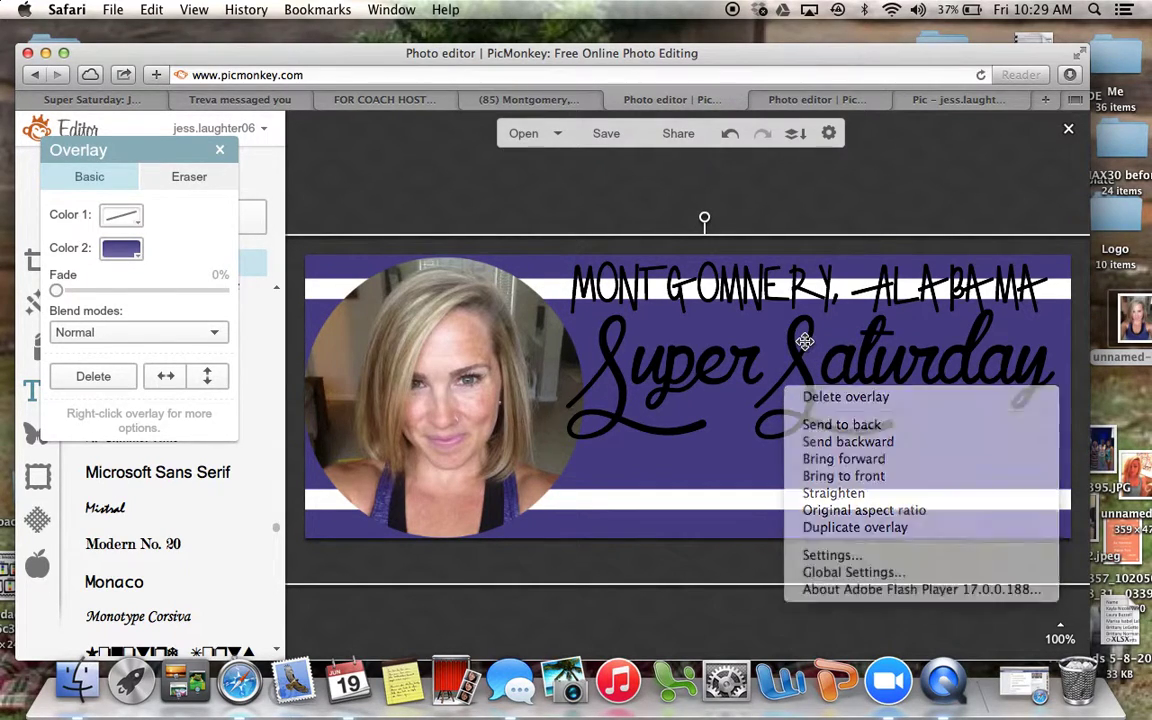
{"action": "left_click", "coordinate": [736, 364]}
{"action": "mouse_move", "coordinate": [807, 370]}
{"action": "left_mouse_down"}
{"action": "mouse_move", "coordinate": [830, 371]}
{"action": "mouse_move", "coordinate": [820, 367]}
{"action": "left_mouse_up"}
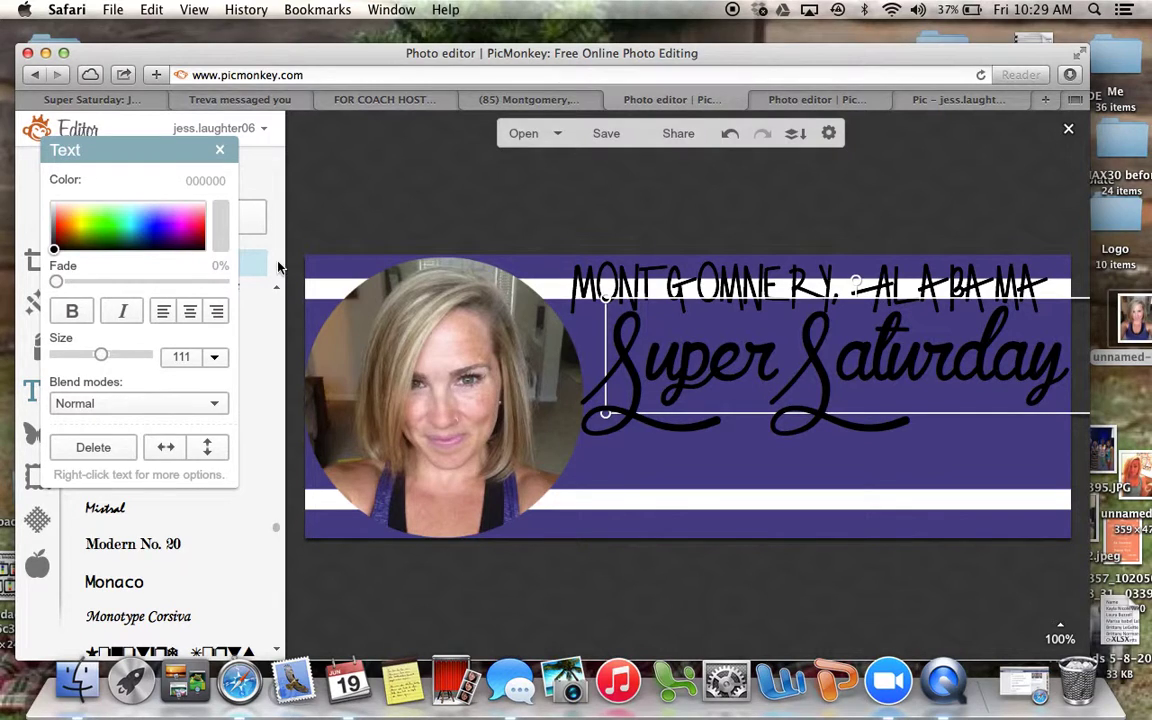
Recolour Super Saturday bright green (66ff86).
{"action": "left_click", "coordinate": [149, 226]}
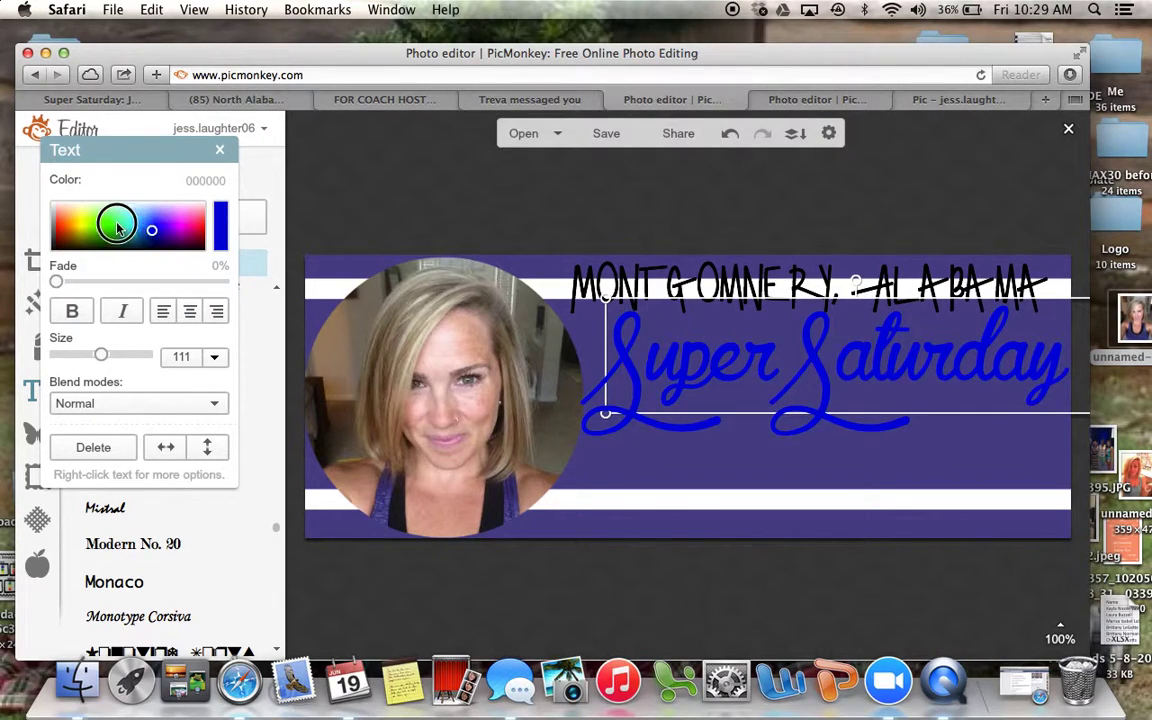
{"action": "left_click", "coordinate": [113, 222]}
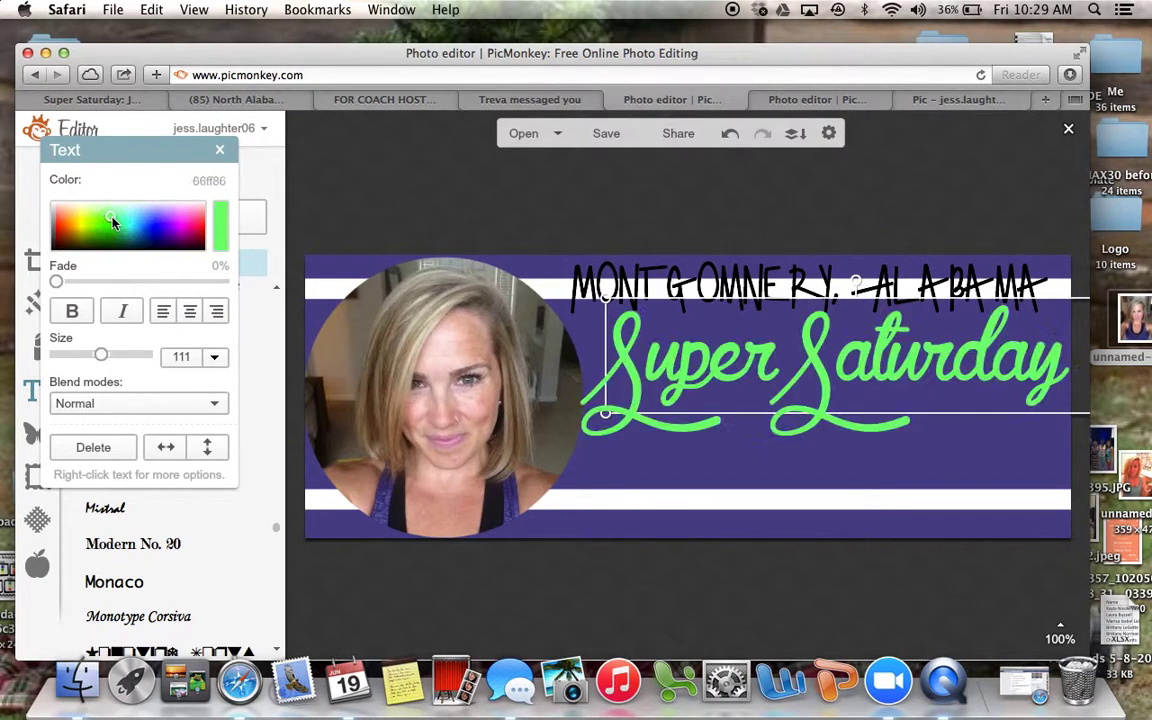
{"action": "left_click", "coordinate": [426, 219]}
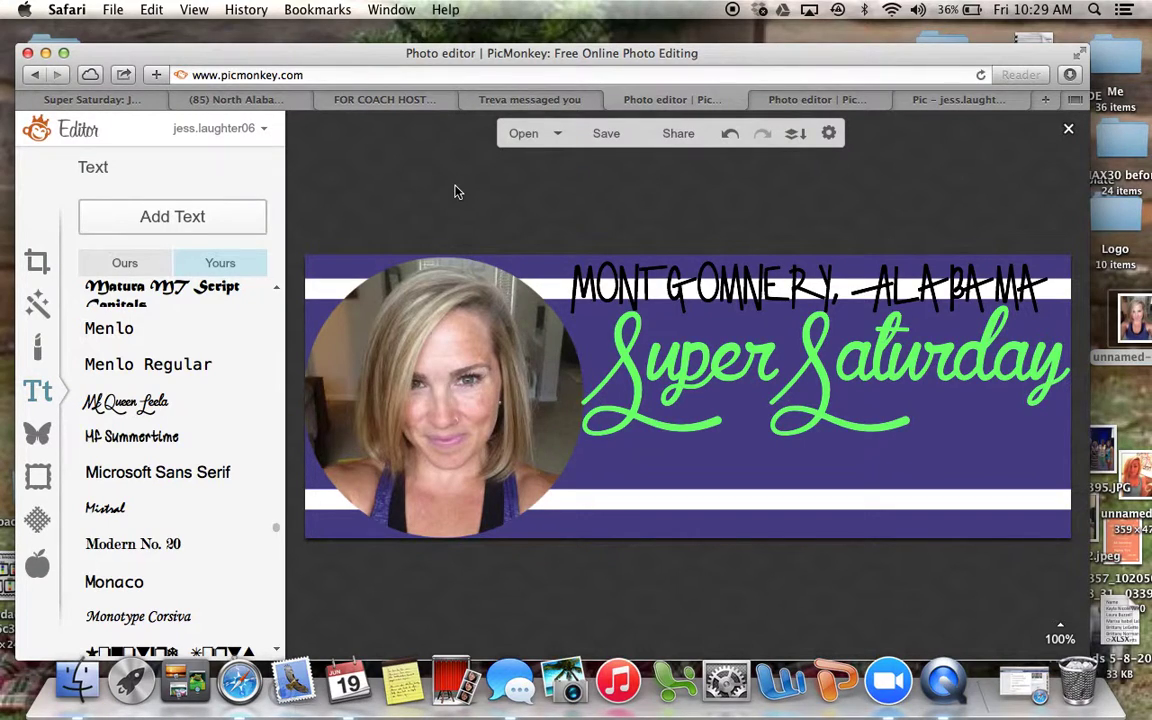